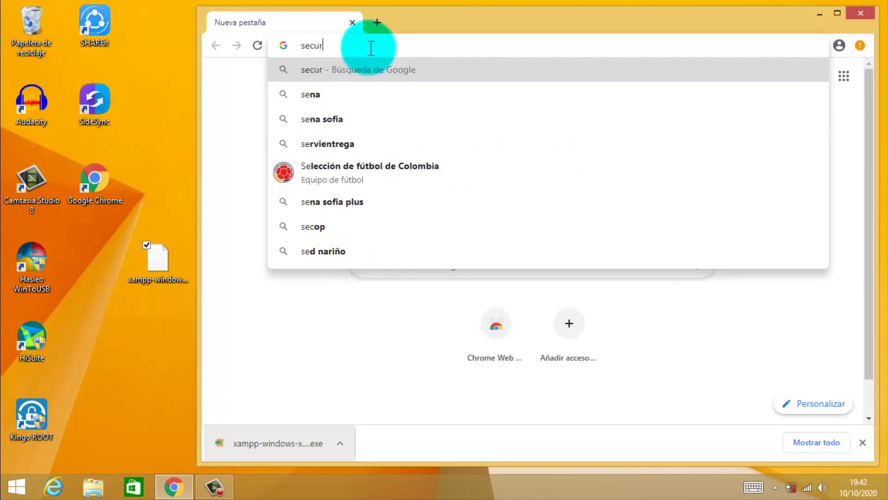
Search securitywindroid and open the channel's Sistema De Facturación E Inventario Sistema POS 2020 video.
type("tywindroi")
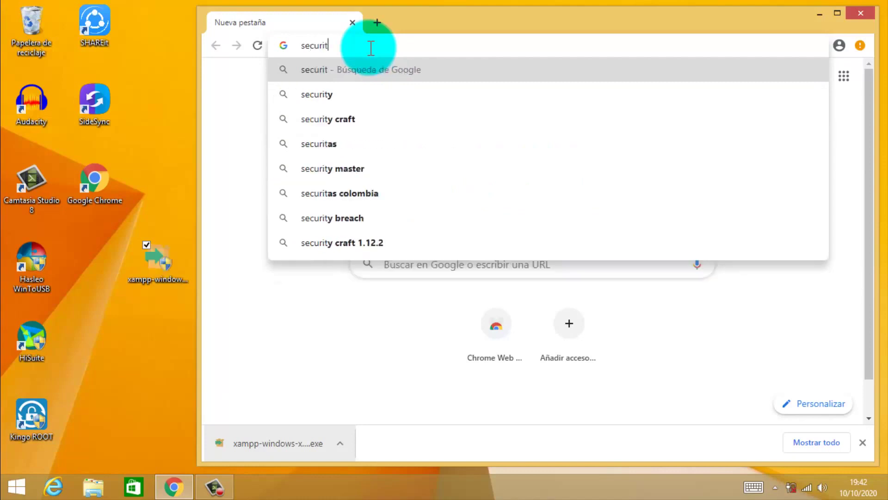
type("d")
key("Return")
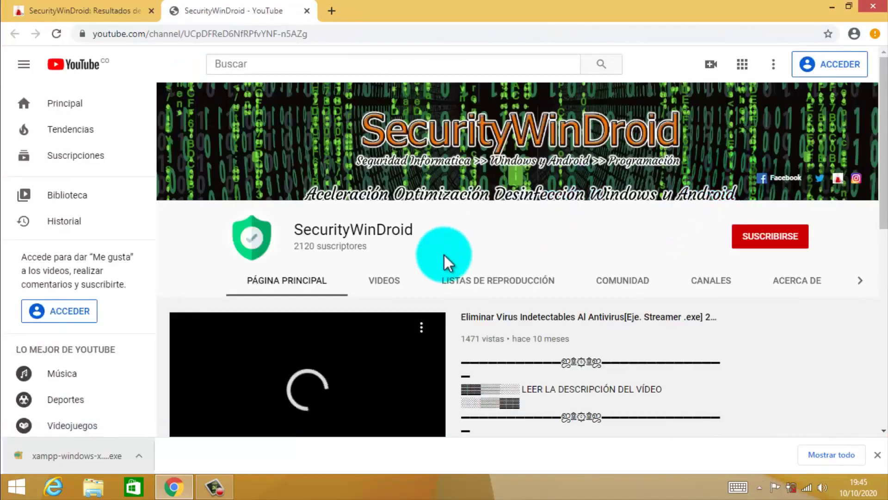
left_click(390, 281)
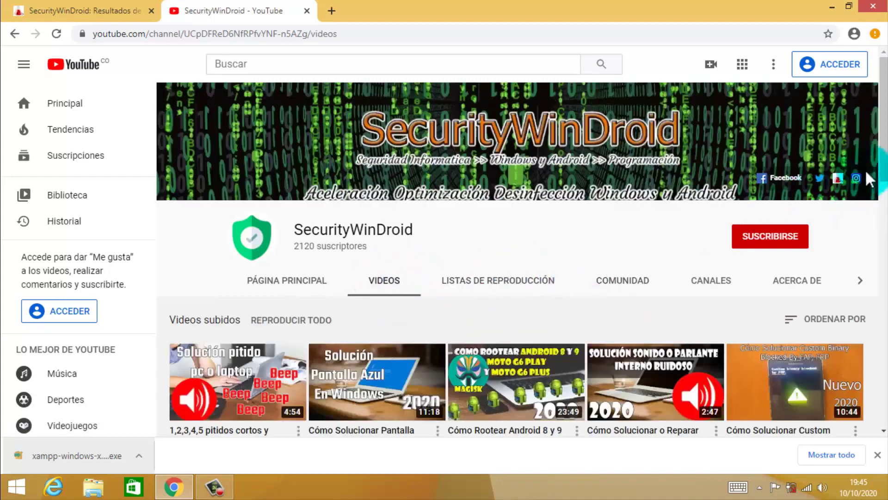
left_click_drag(883, 174, 882, 397)
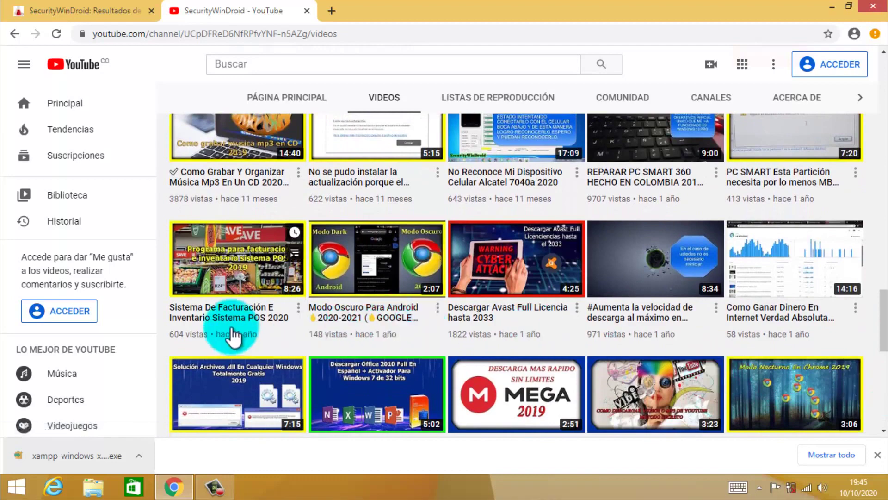
left_click(213, 320)
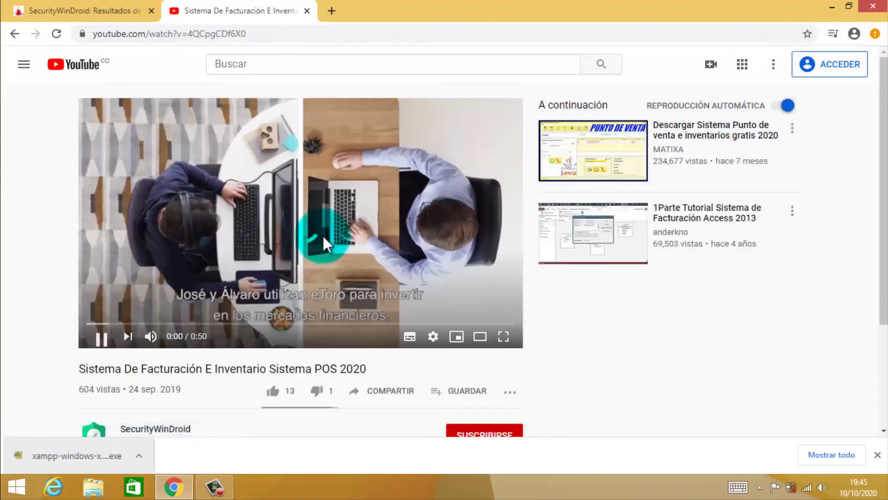
Pause the pre-roll ad and expand the video's full description.
left_click(455, 196)
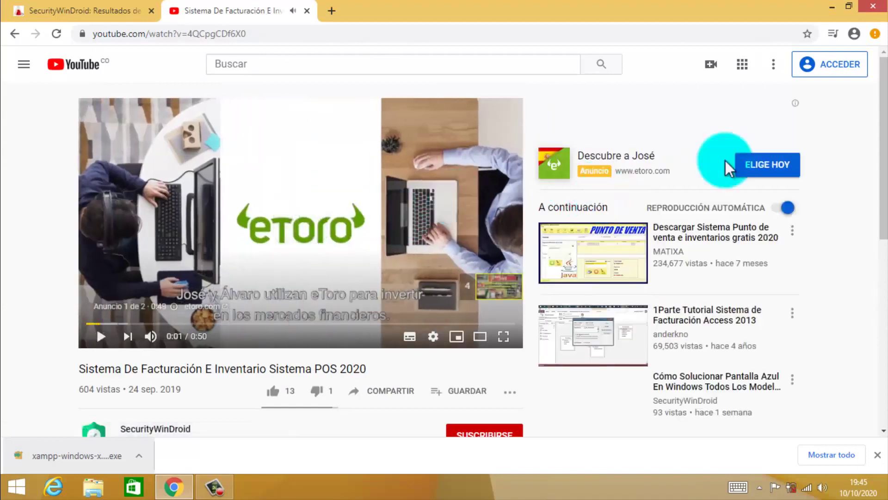
scroll(875, 139, "down", 3)
scroll(879, 160, "up", 3)
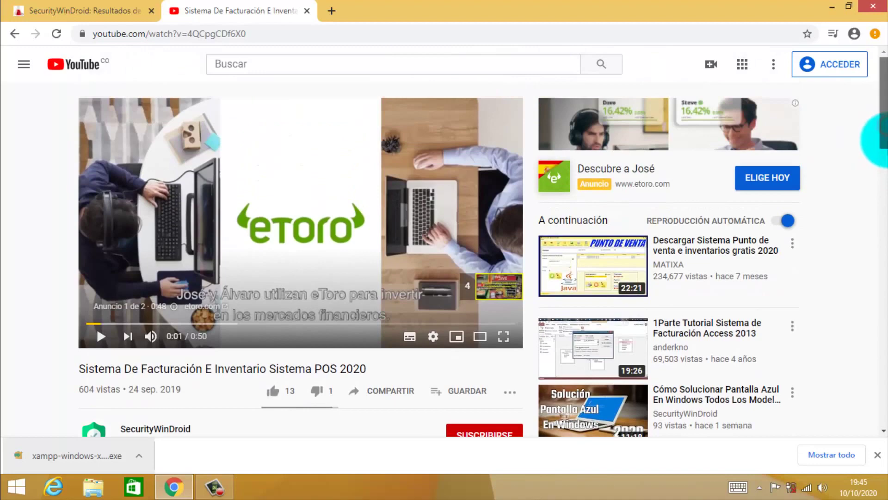
scroll(881, 139, "down", 4)
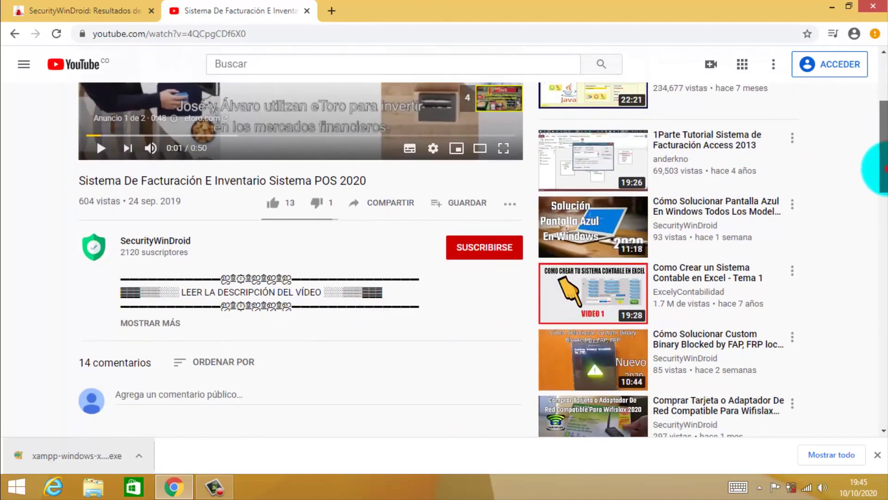
left_click_drag(883, 169, 883, 184)
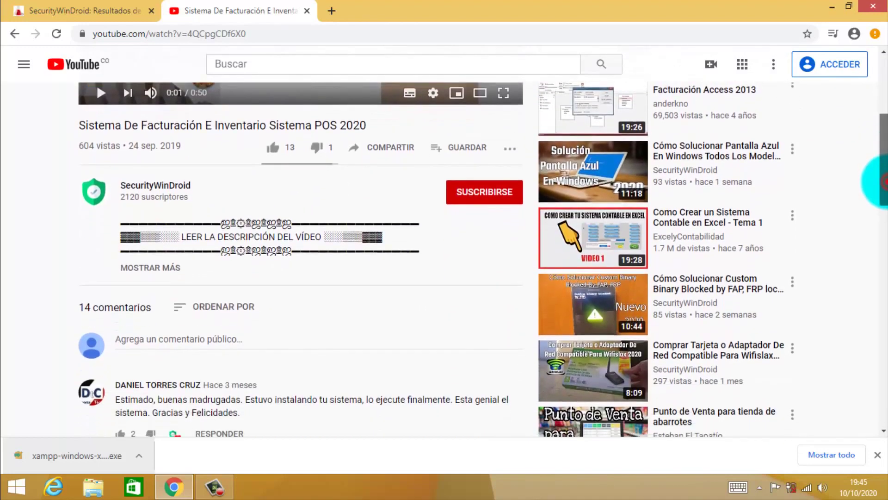
left_click(148, 267)
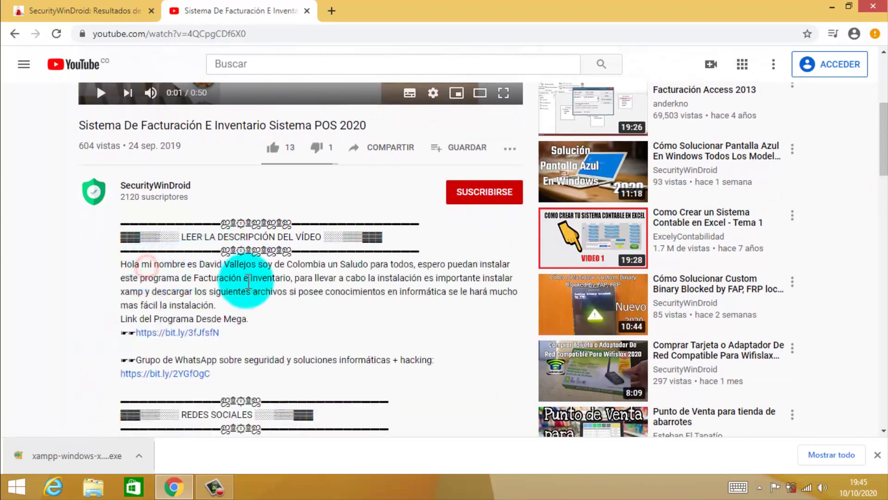
Follow the Mega download link and move the downloaded program folder onto the desktop.
left_click(196, 331)
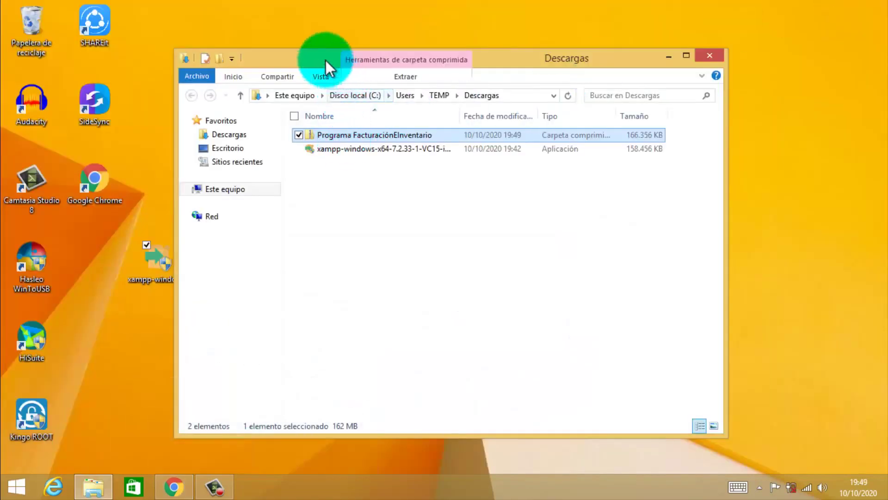
left_click_drag(325, 60, 505, 82)
left_click_drag(519, 152, 267, 322)
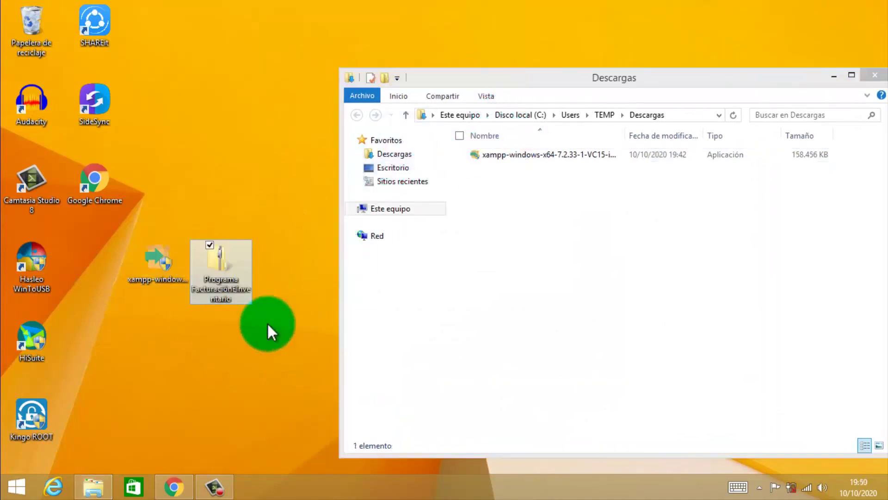
Close the Downloads window and run the desktop XAMPP installer as administrator.
left_click_drag(684, 79, 573, 71)
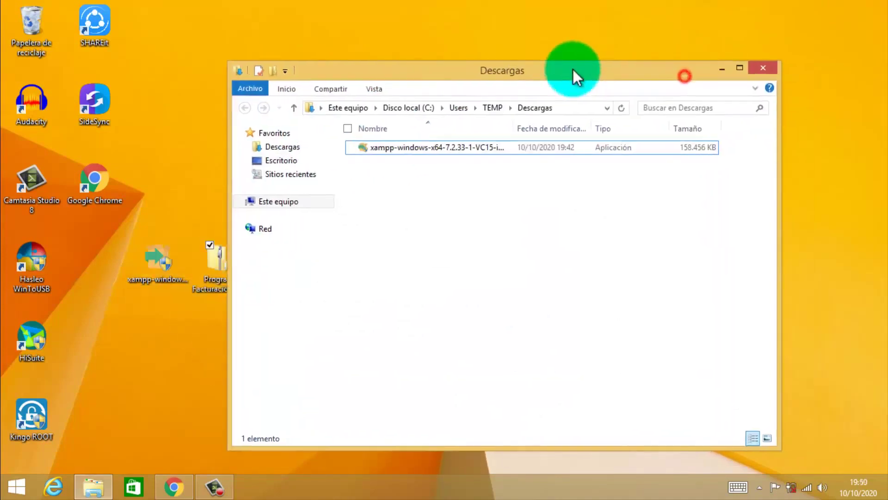
left_click(762, 67)
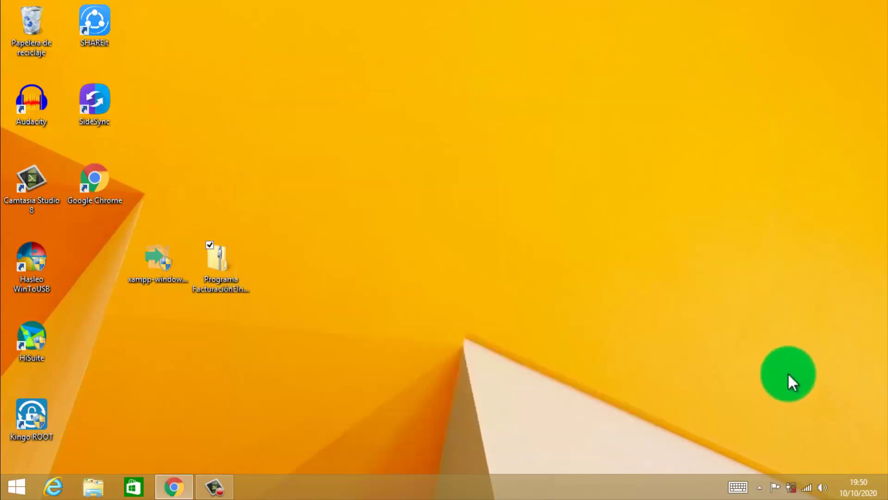
left_click_drag(141, 268, 465, 190)
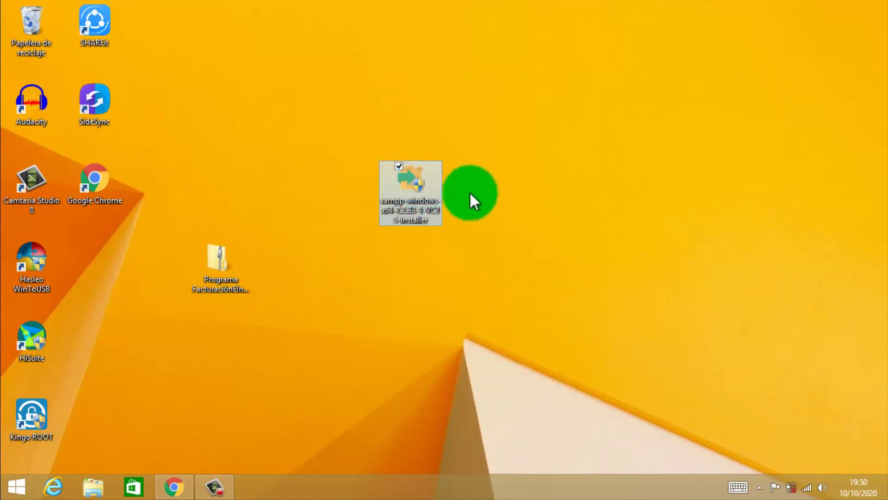
right_click(423, 189)
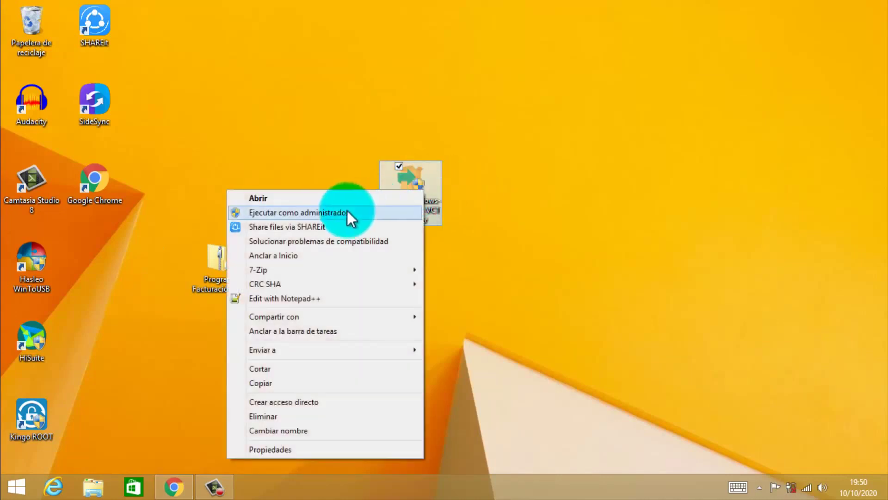
left_click(348, 212)
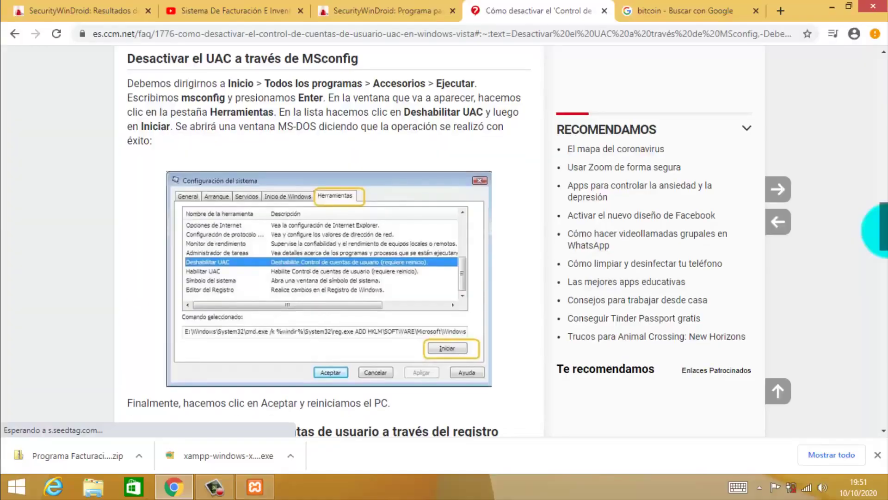
Launch msconfig and select the Change UAC settings tool in Tools.
scroll(885, 230, "down", 1)
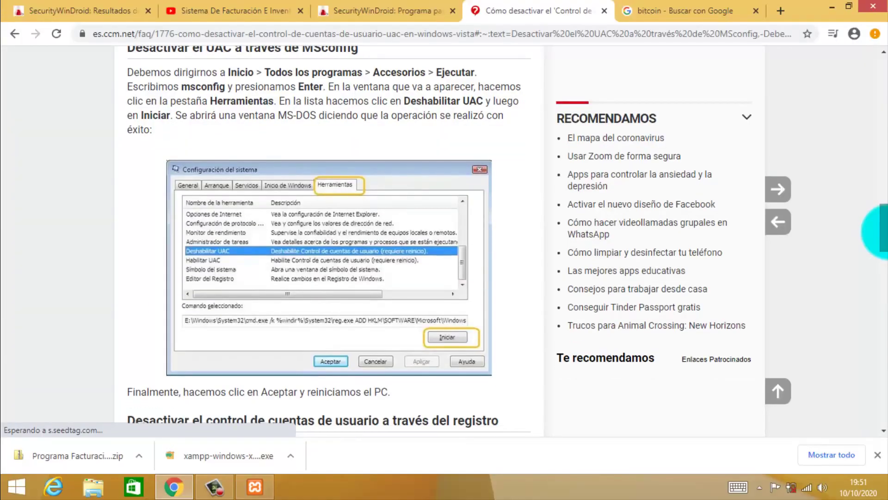
key("super+r")
type("msconfig")
key("Return")
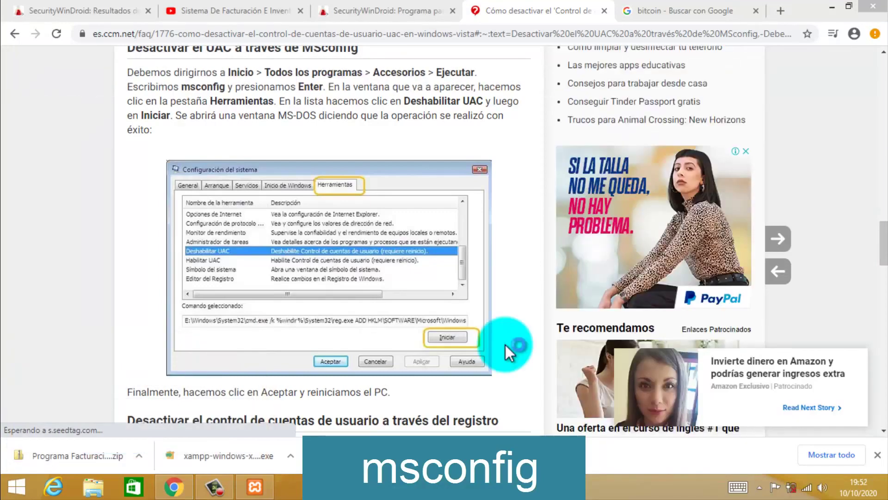
left_click(440, 138)
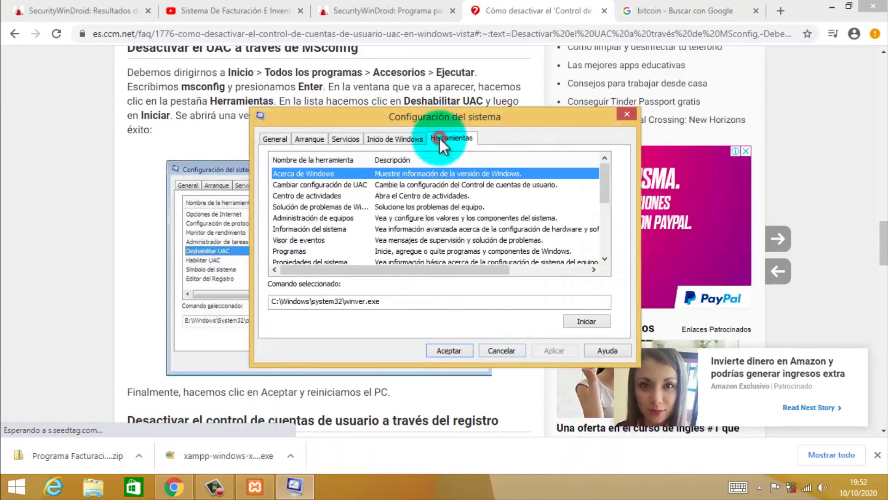
left_click(399, 186)
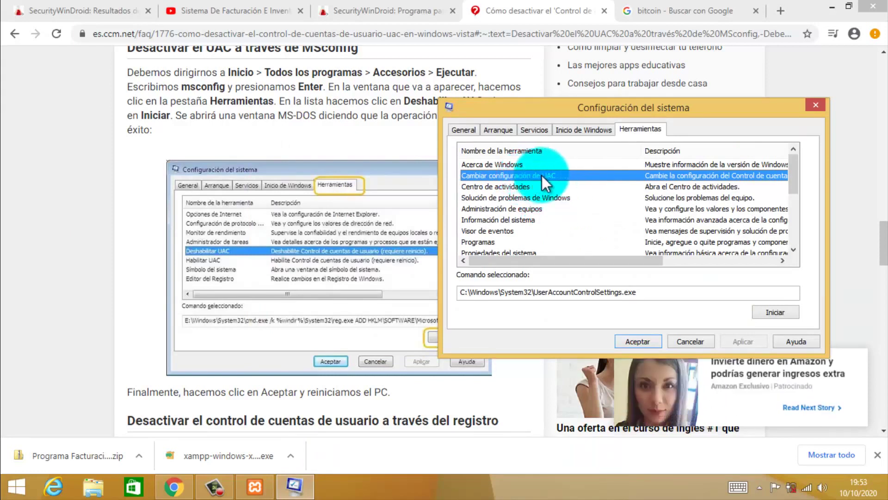
Lower UAC to notify without dimming the desktop, apply, and close System Configuration.
left_click_drag(529, 113, 501, 102)
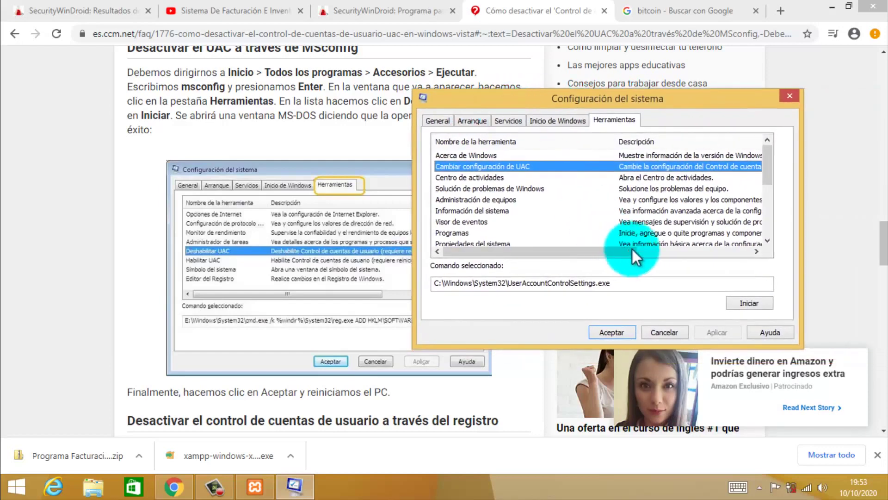
left_click(741, 303)
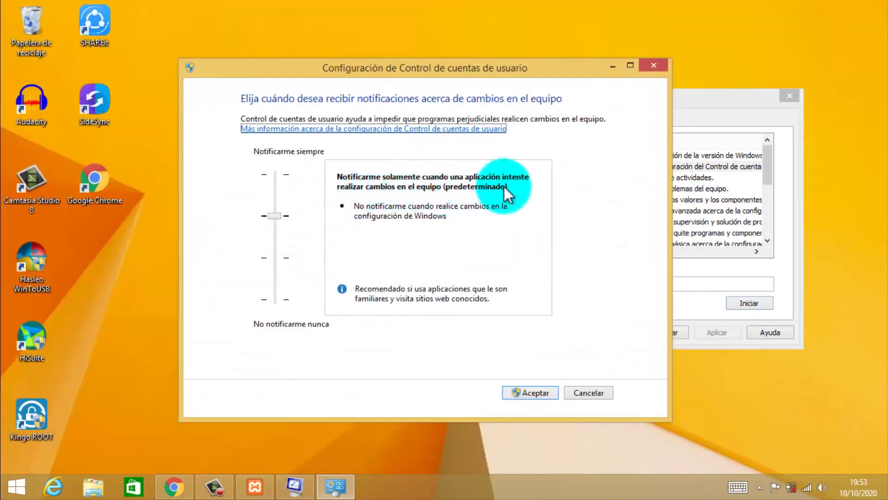
left_click(274, 266)
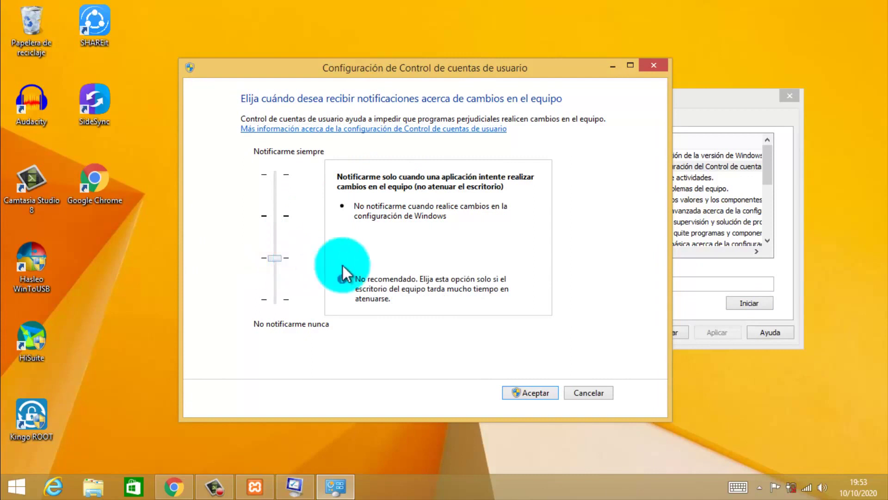
key("Down")
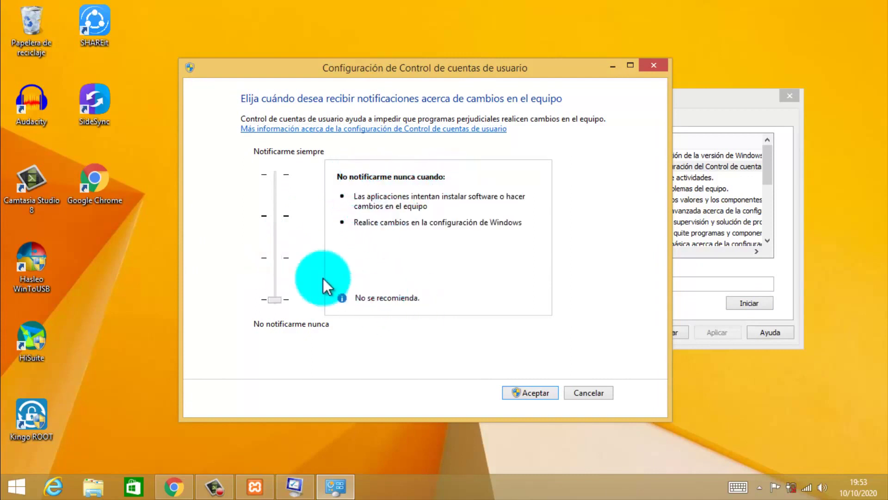
left_click(274, 260)
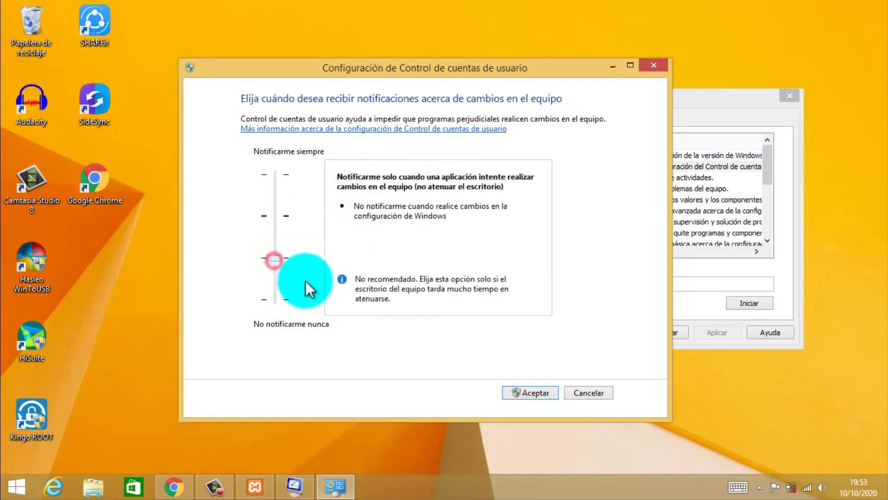
left_click(532, 387)
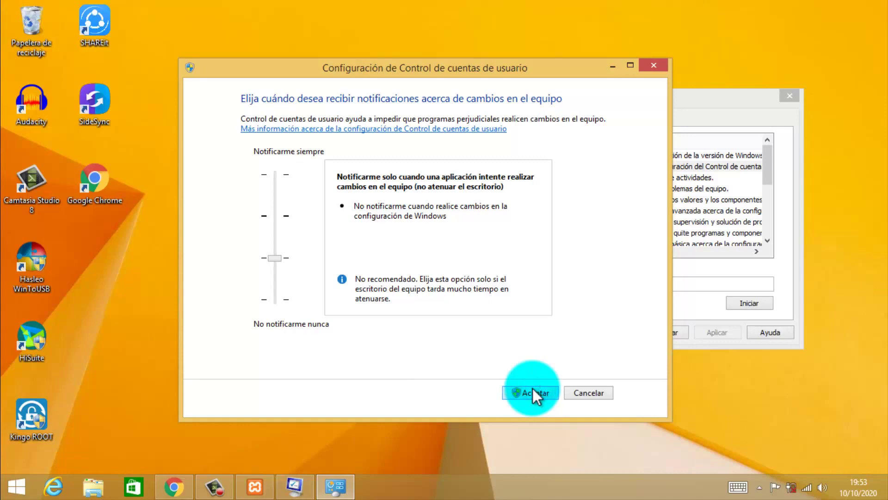
left_click(612, 332)
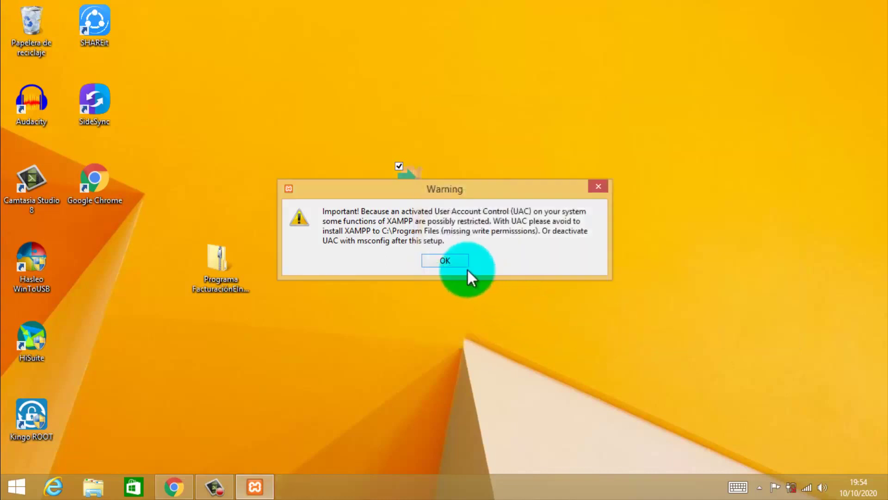
Dismiss the UAC warning and accept XAMPP's default components, folder and English language.
left_click(456, 263)
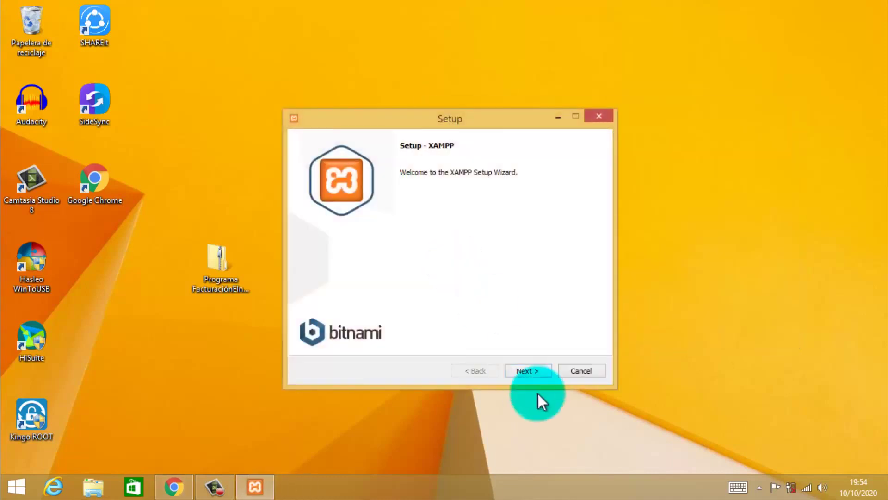
left_click(524, 371)
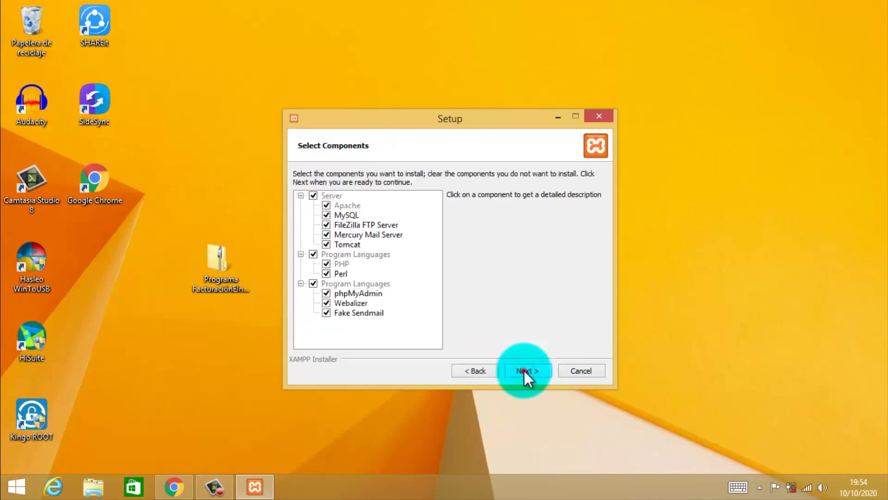
left_click(523, 370)
left_click(524, 371)
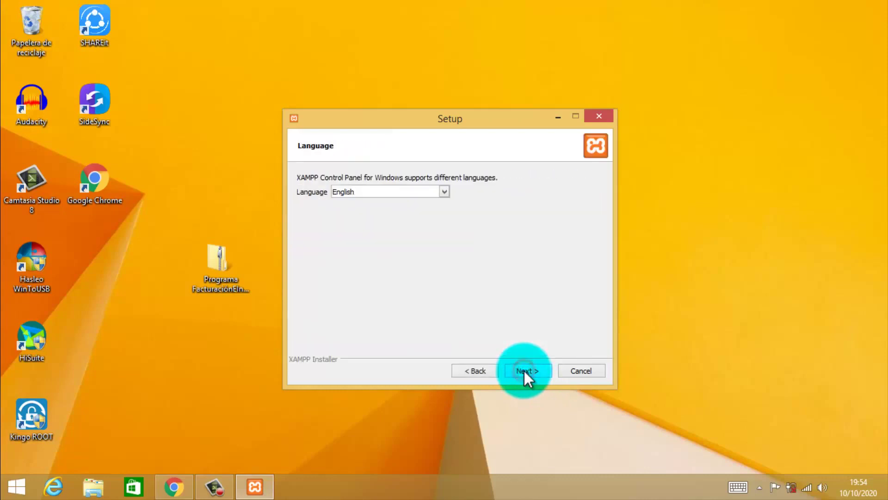
left_click(443, 192)
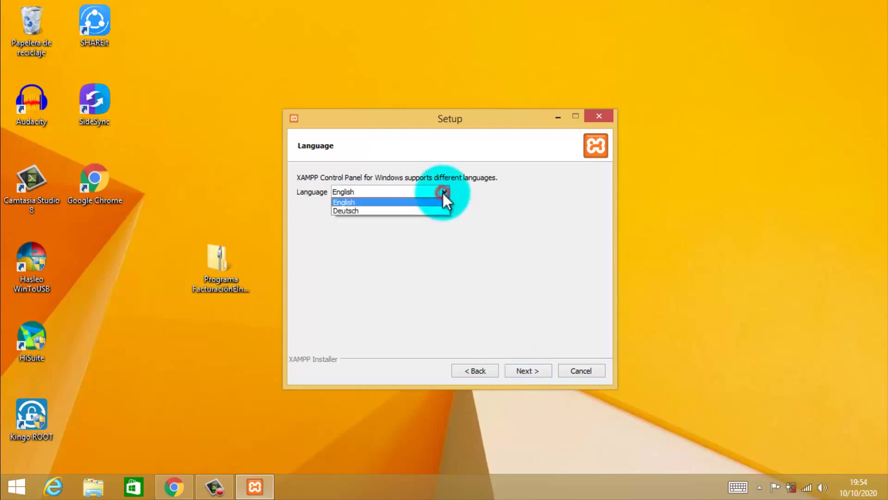
left_click(443, 192)
left_click(537, 371)
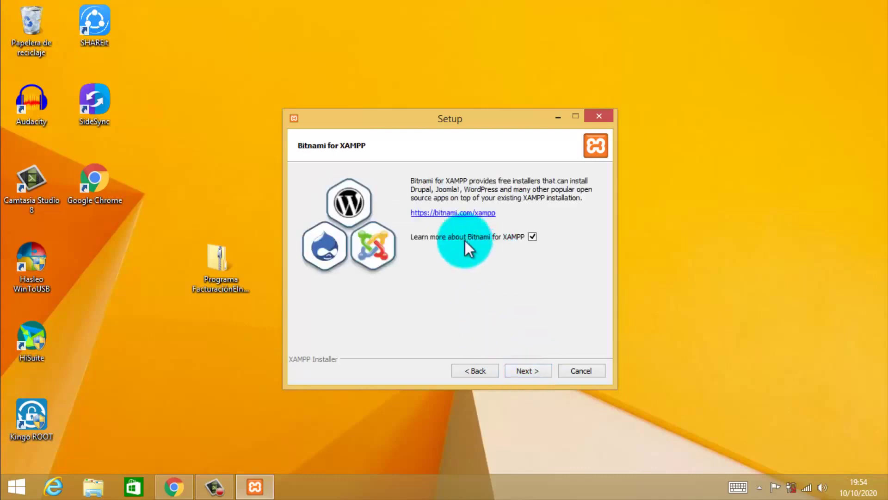
Skip Bitnami, install XAMPP, allow Apache through the firewall and finish setup.
left_click(533, 236)
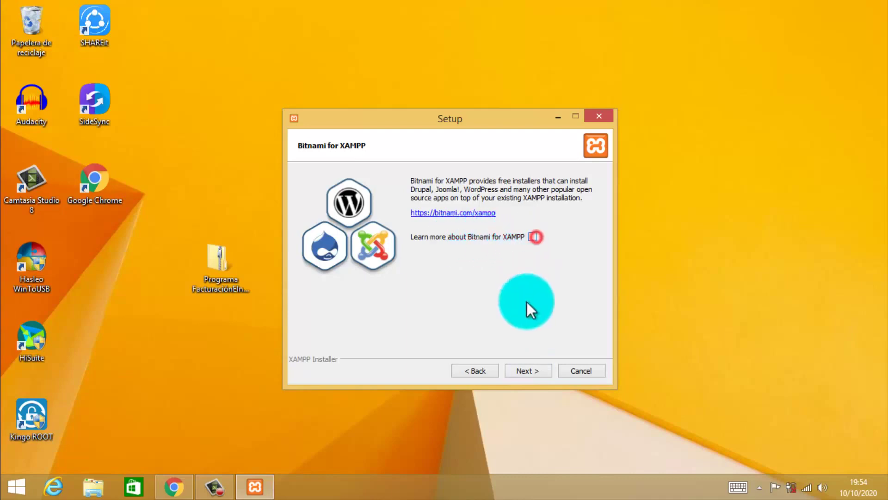
left_click(529, 372)
left_click(529, 372)
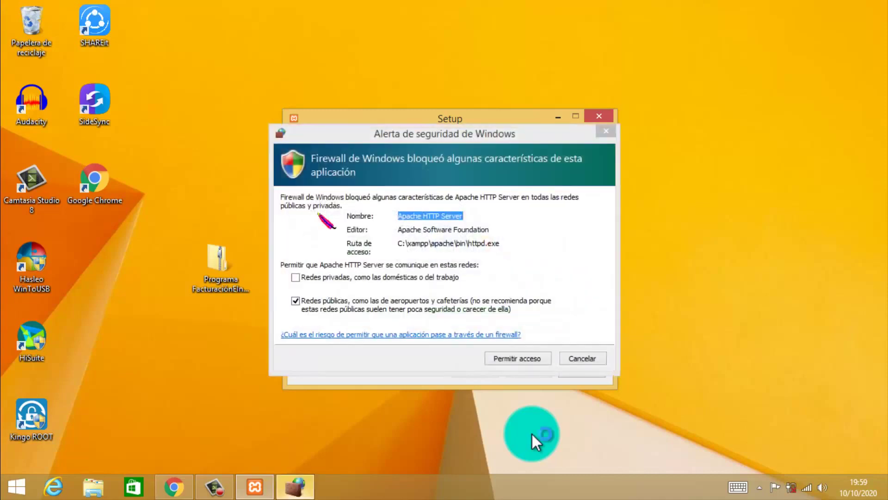
left_click(504, 357)
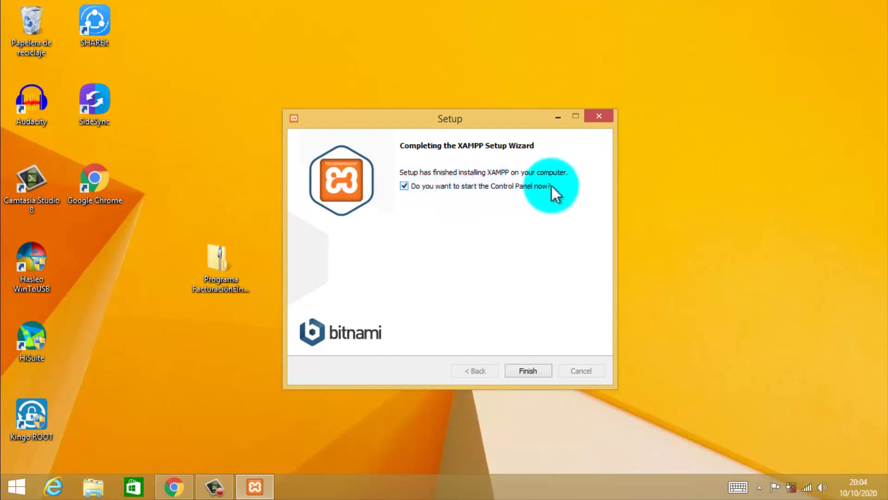
left_click(530, 373)
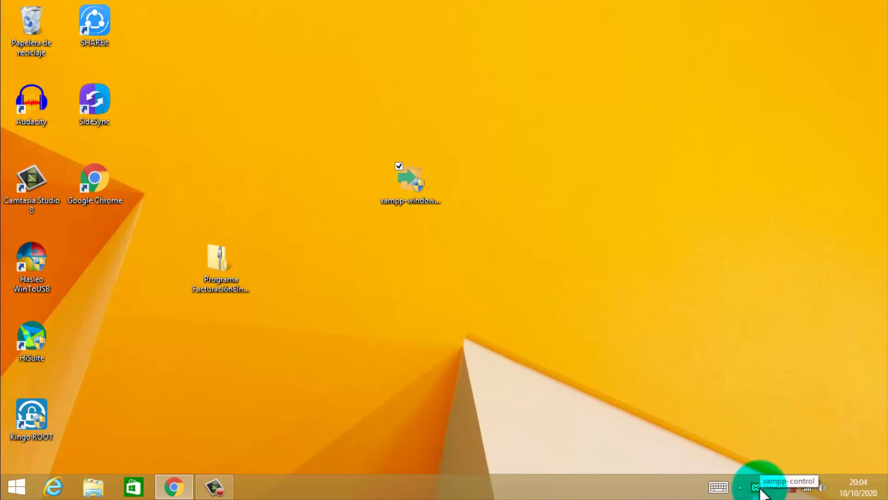
Bring up the XAMPP Control Panel from the tray and move the Programa zip to the desktop's right side.
left_click(757, 487)
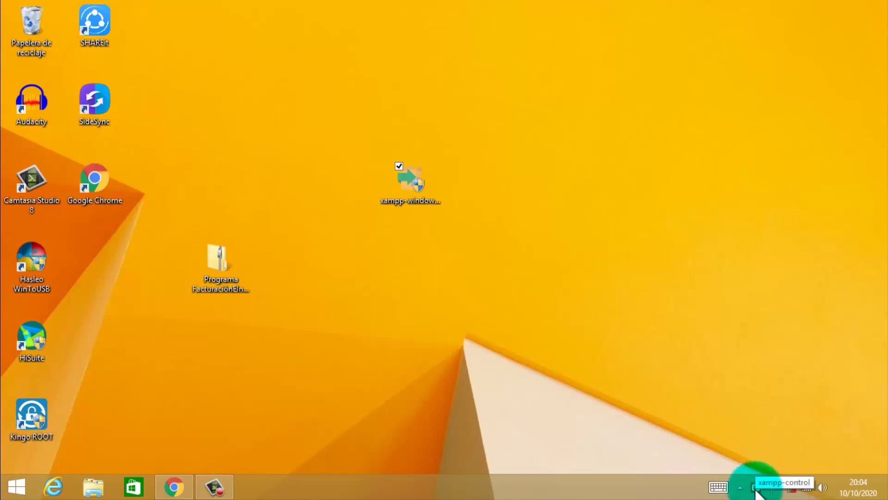
left_click(755, 490)
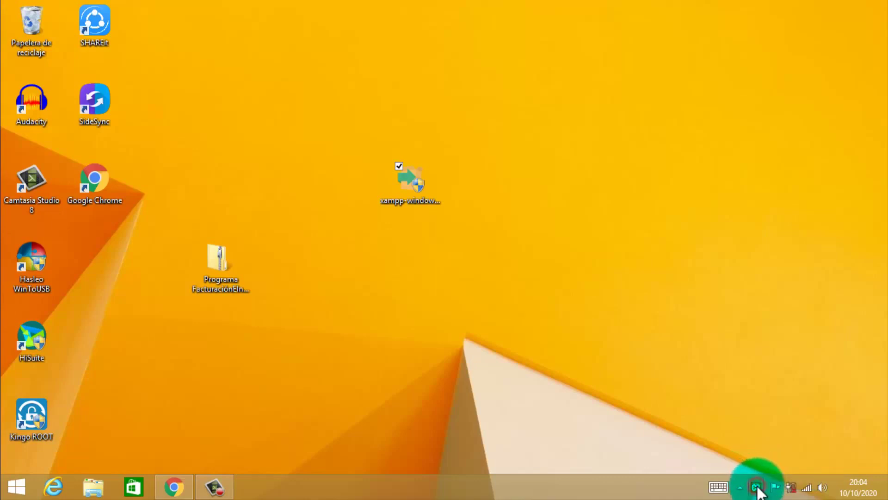
left_click(564, 368)
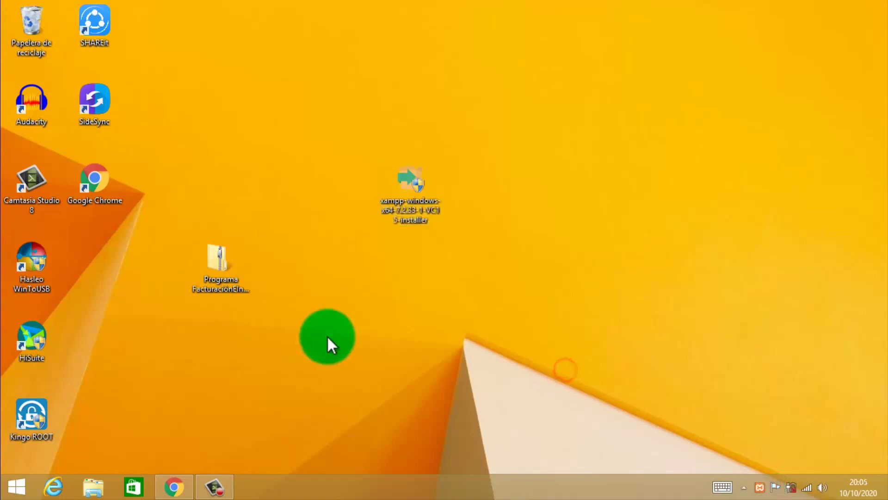
left_click_drag(230, 282, 593, 246)
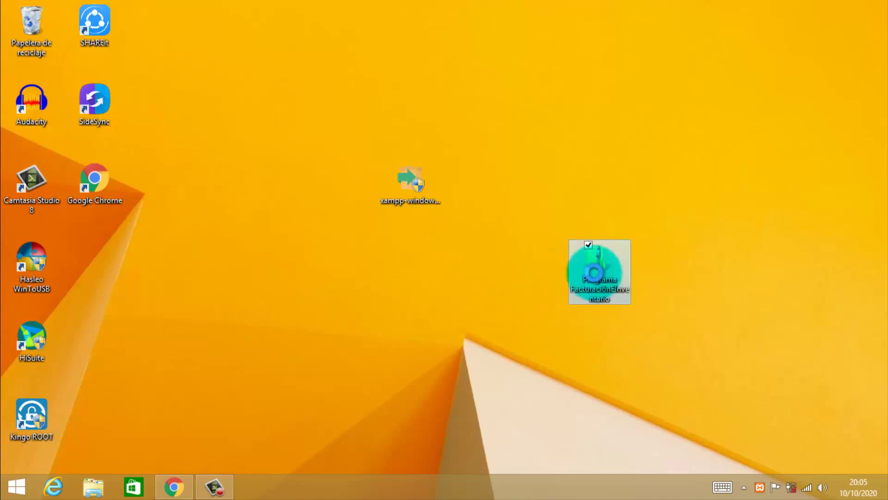
Extract the Programa FacturaciónEInventario zip to the Desktop with detailed copy progress shown.
right_click(594, 274)
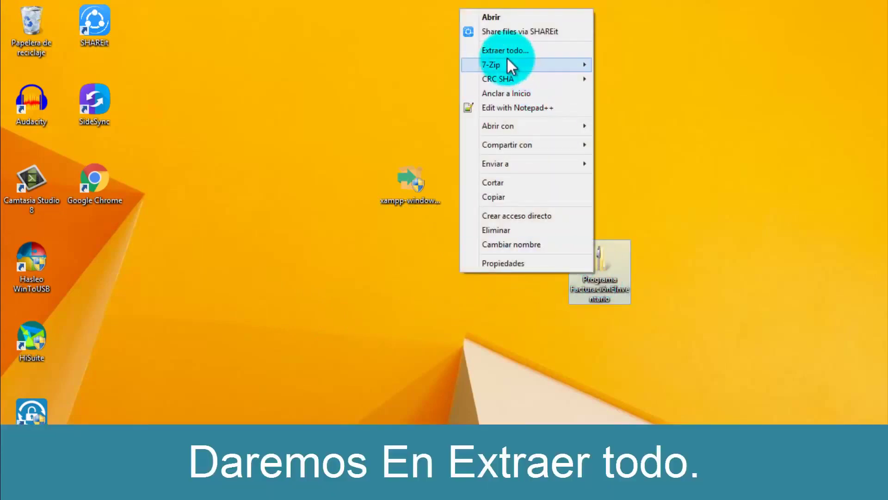
left_click(508, 51)
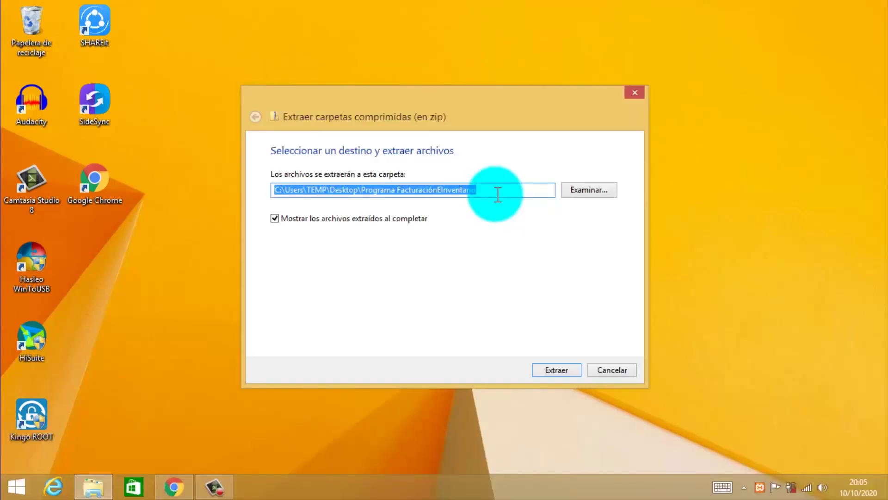
left_click(588, 189)
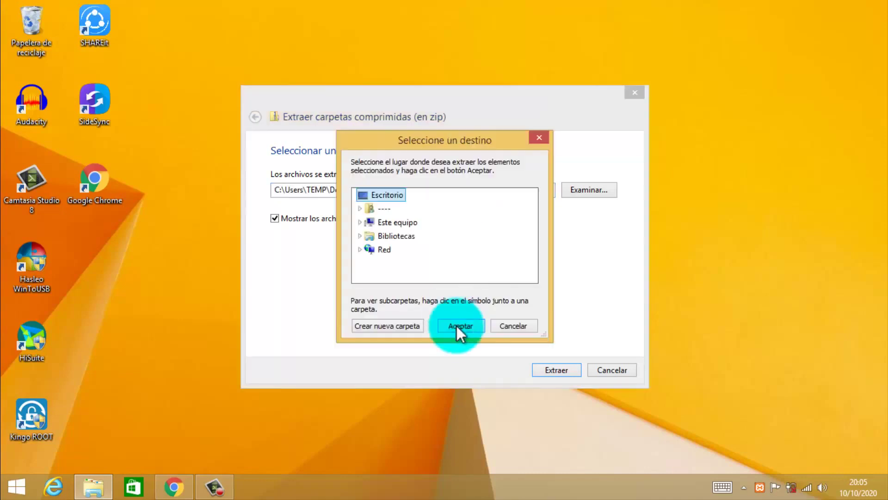
left_click(463, 326)
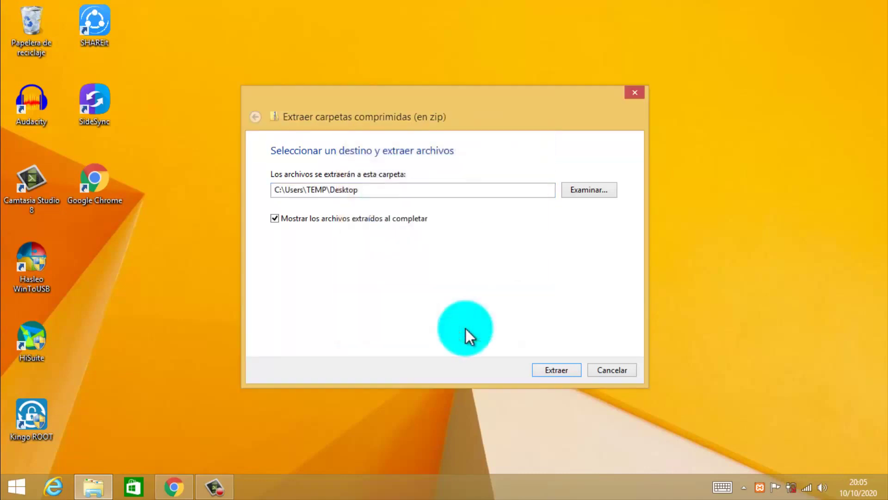
left_click(551, 370)
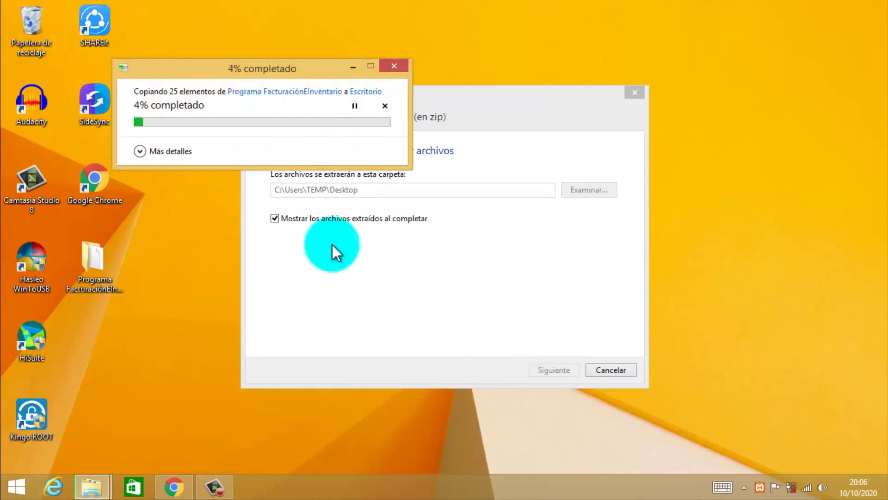
left_click(139, 150)
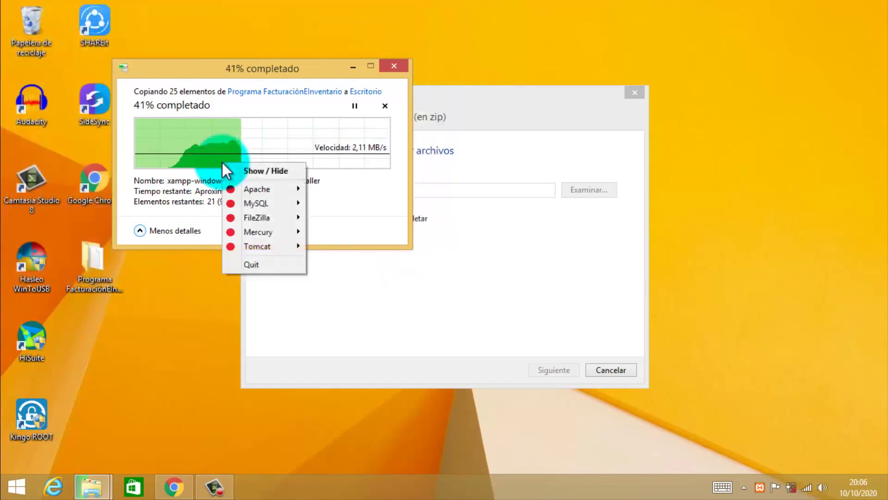
Start MySQL from the XAMPP tray menu, keeping the extraction window in front.
left_click(329, 340)
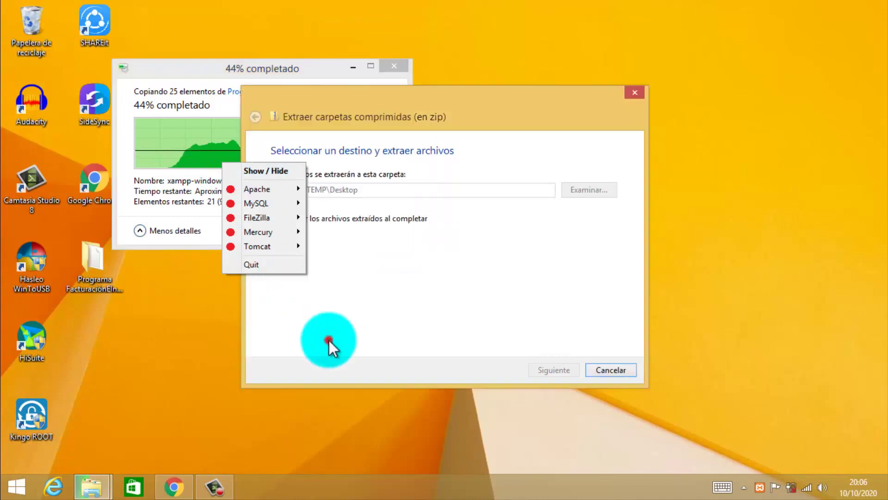
mouse_move(273, 194)
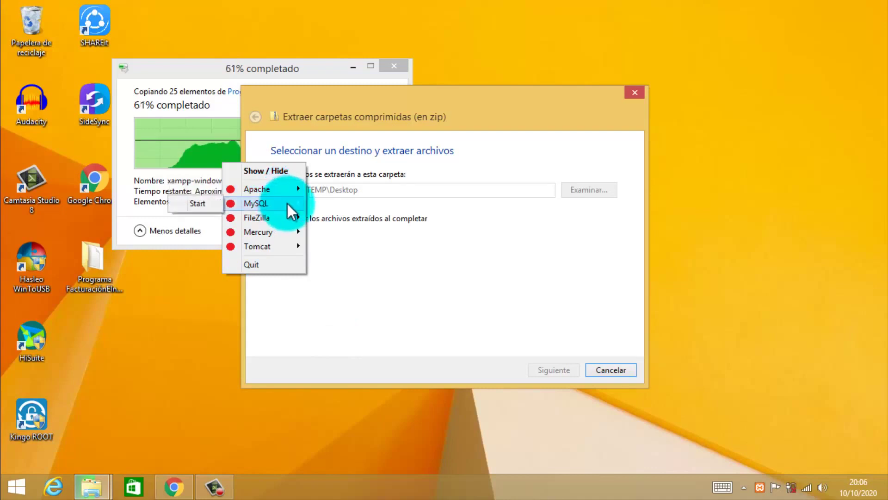
left_click(210, 203)
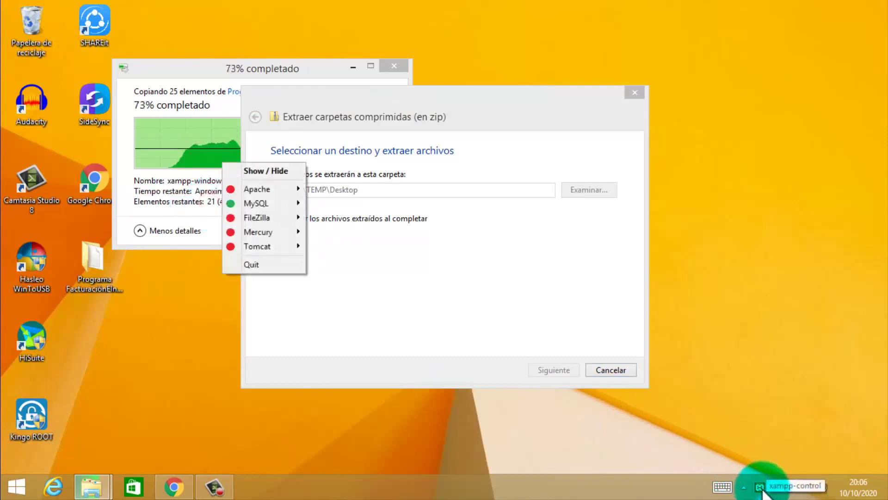
left_click(359, 271)
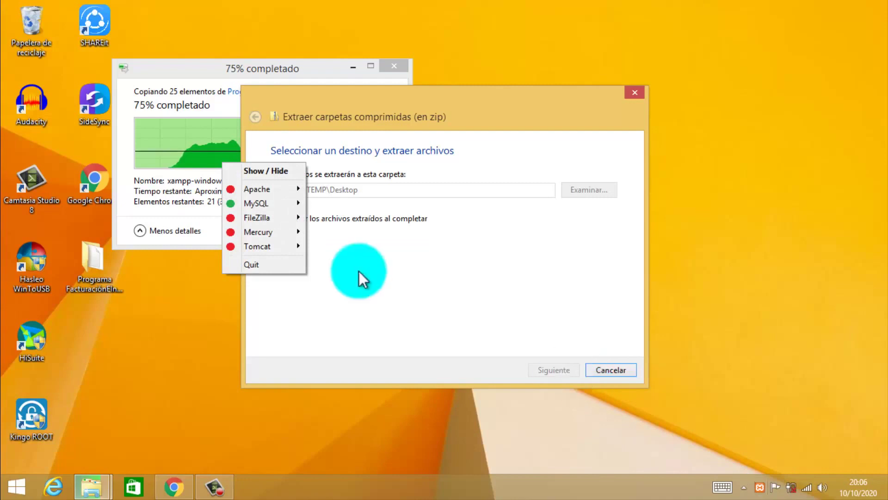
mouse_move(292, 204)
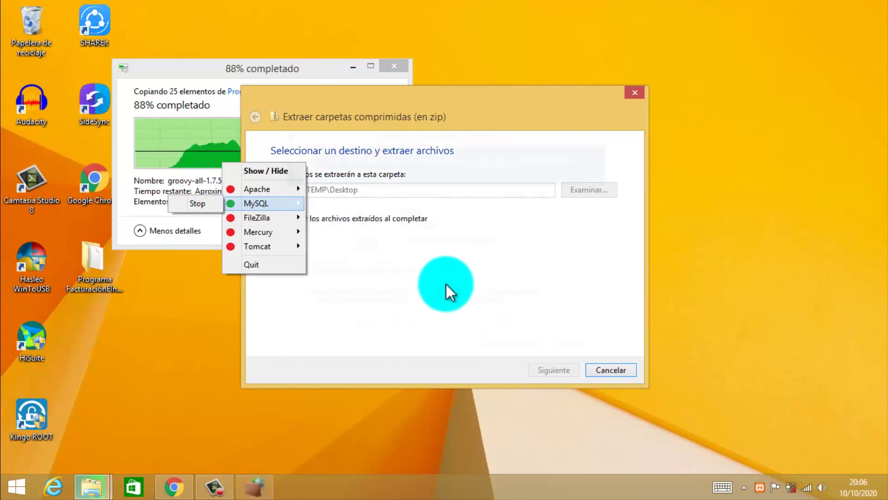
Allow mysqld through the Windows firewall, approving with the administrator password.
left_click(511, 356)
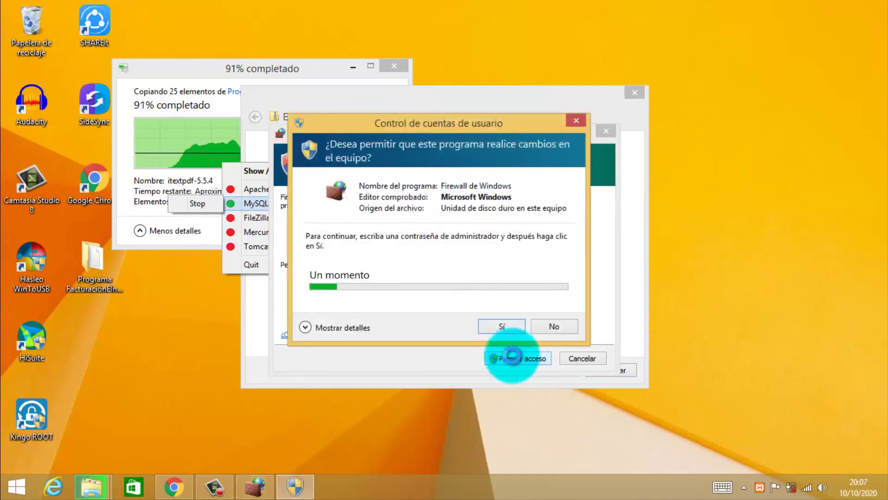
left_click(439, 309)
type("••")
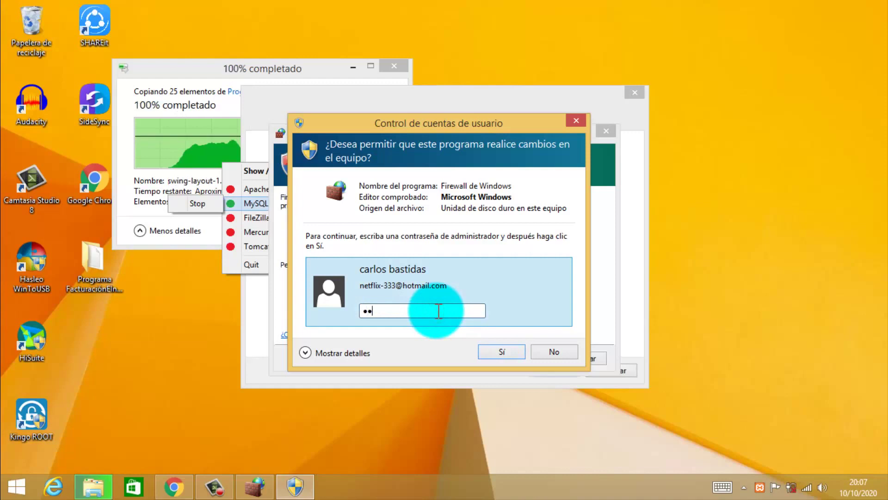
type("•••••••••••")
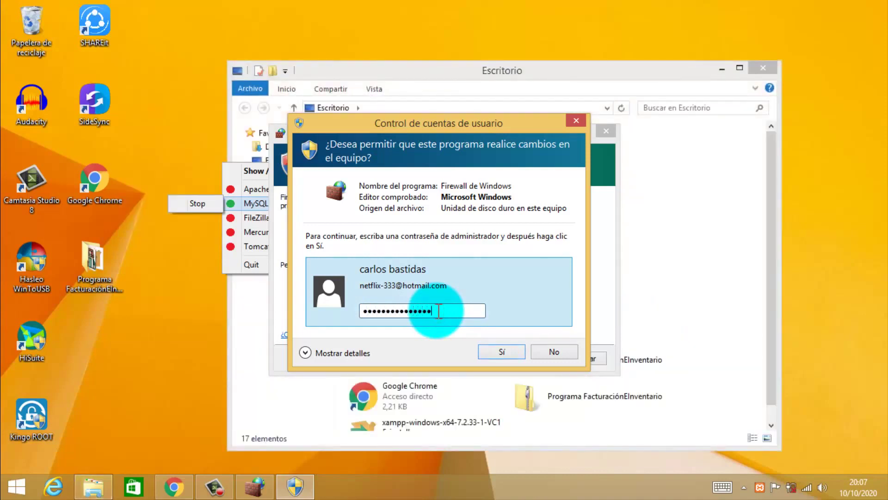
left_click(501, 352)
left_click(502, 358)
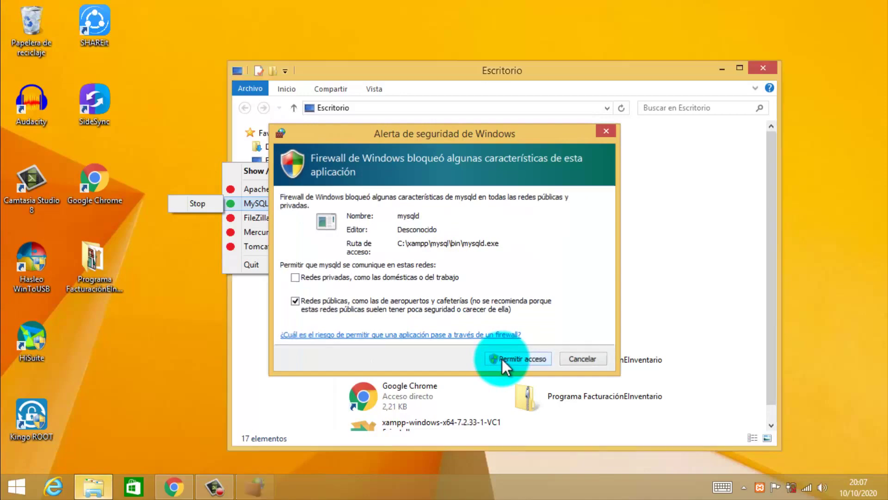
left_click(425, 300)
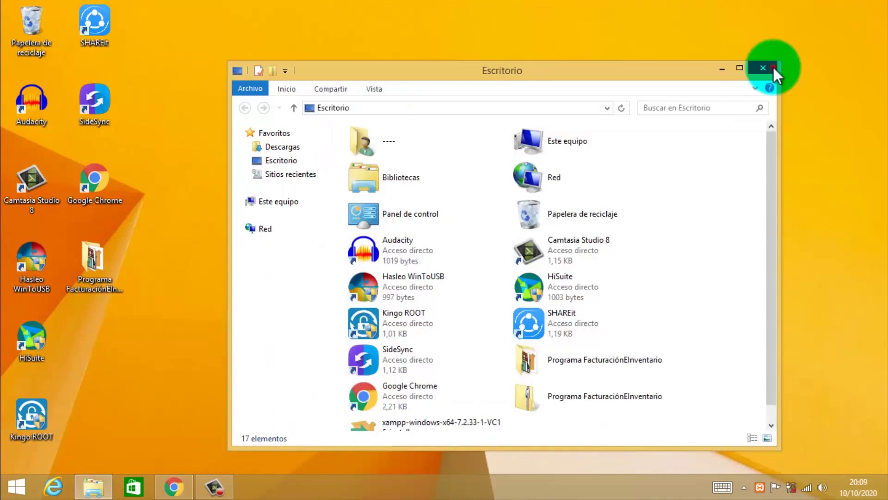
Close Explorer, start Apache from the XAMPP tray, and confirm Apache and MySQL both run.
left_click(768, 69)
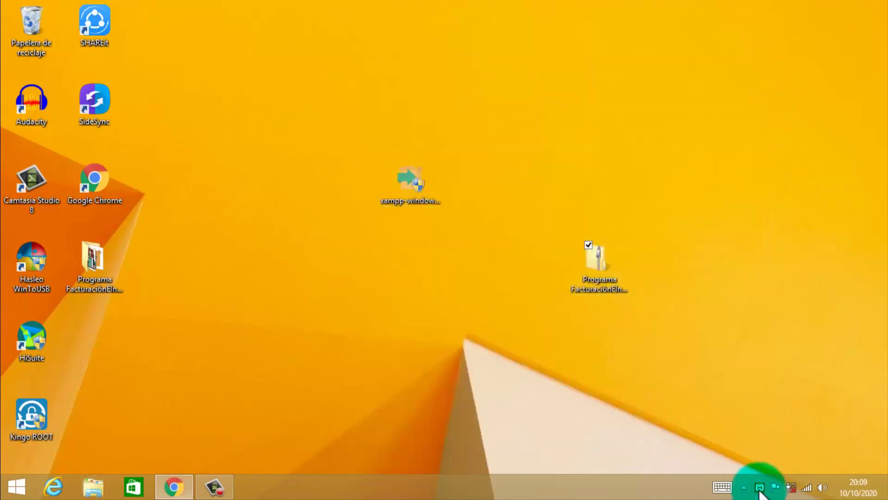
right_click(761, 489)
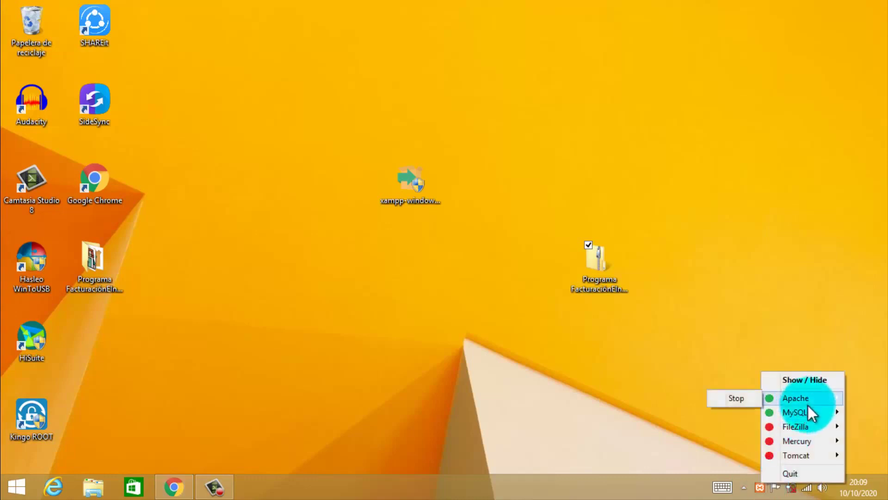
mouse_move(801, 415)
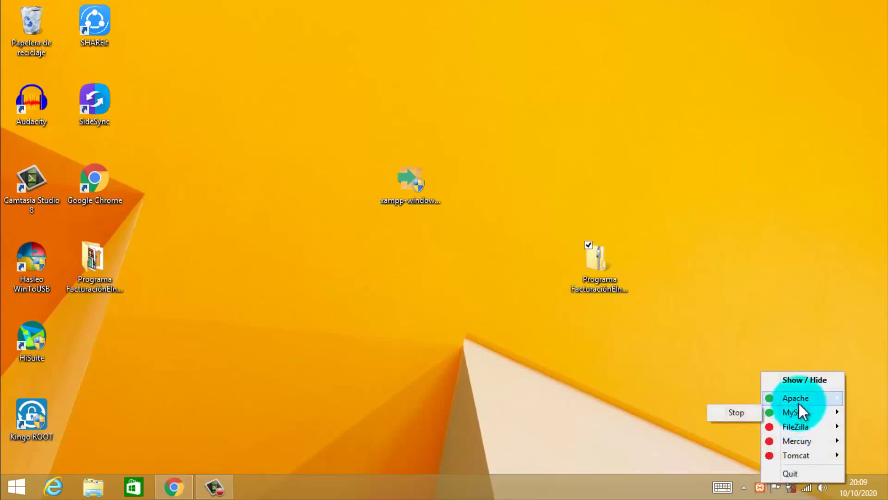
left_click(742, 450)
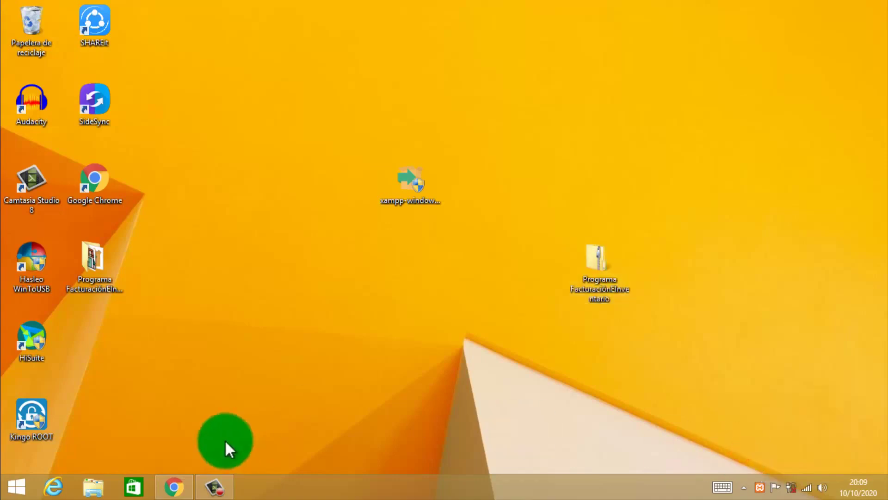
left_click(175, 485)
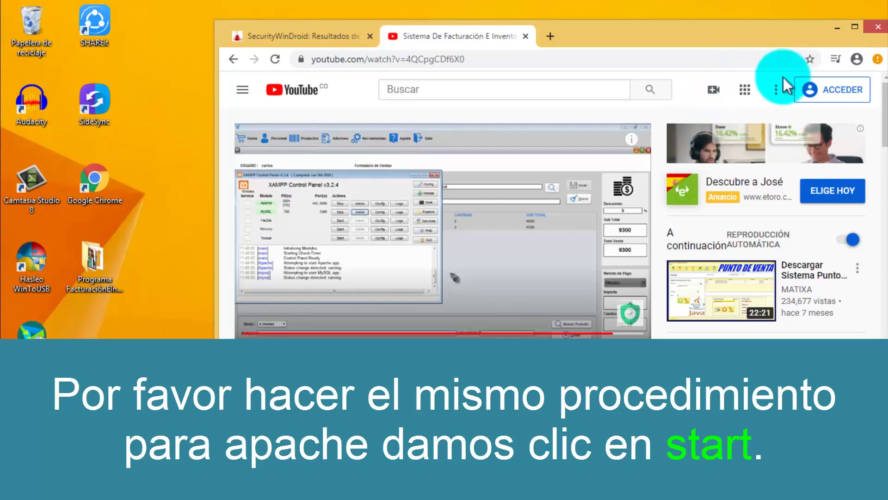
left_click(836, 26)
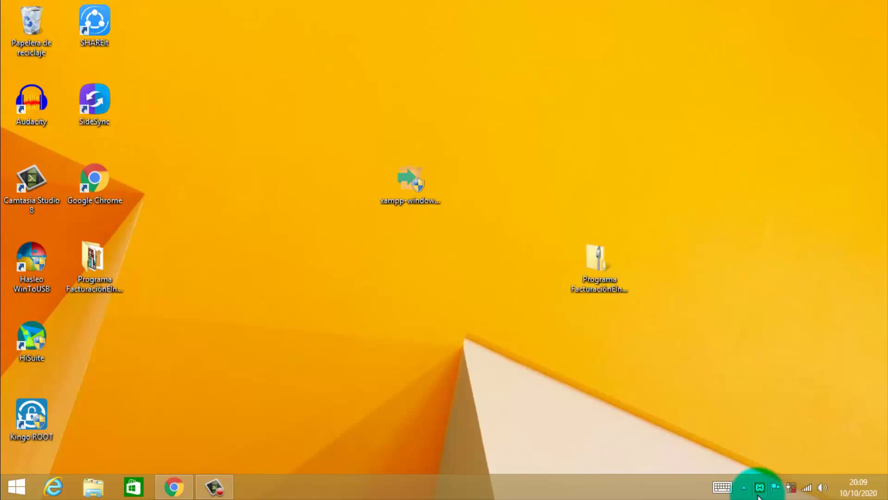
right_click(757, 495)
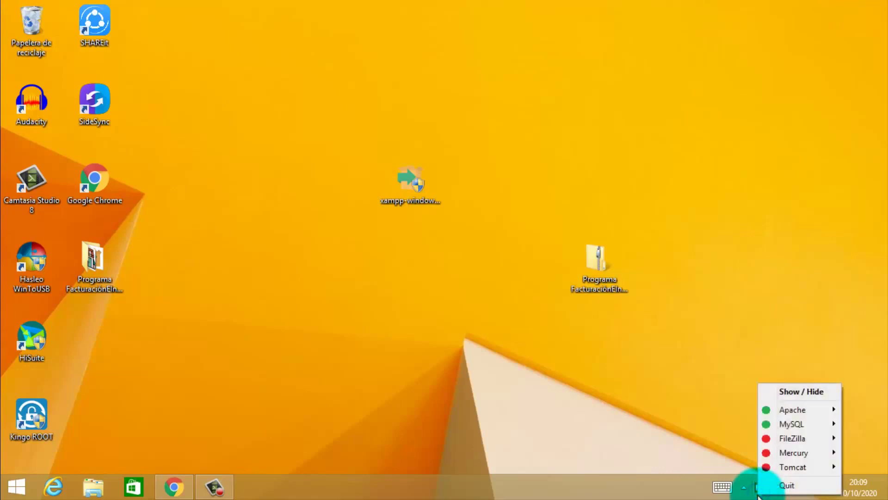
Open phpMyAdmin in Chrome from XAMPP's MySQL Admin button and minimize the control panel.
left_click(806, 389)
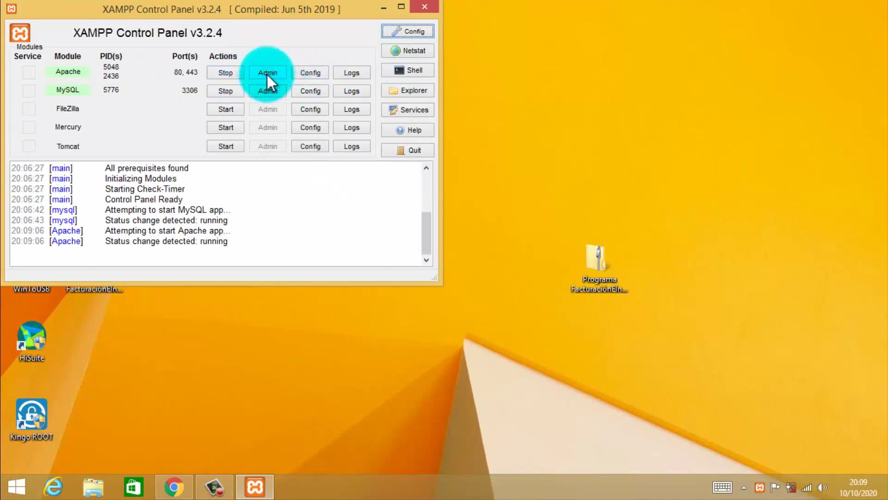
left_click(267, 90)
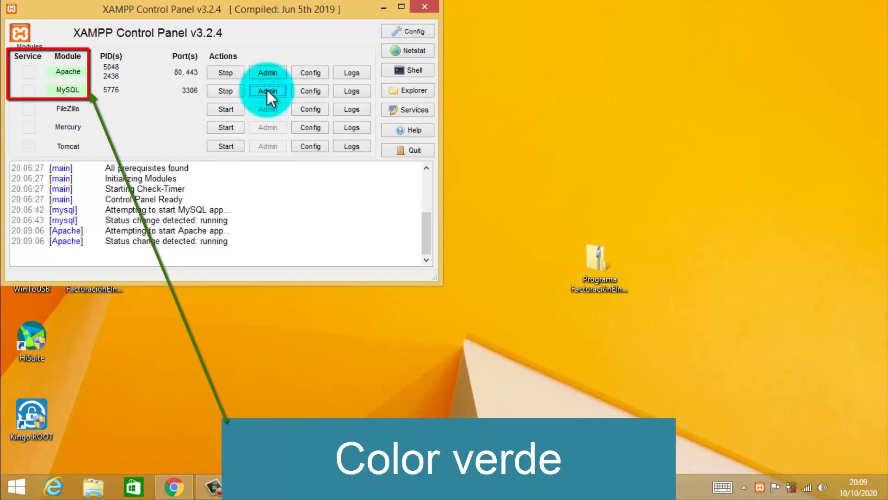
left_click(388, 180)
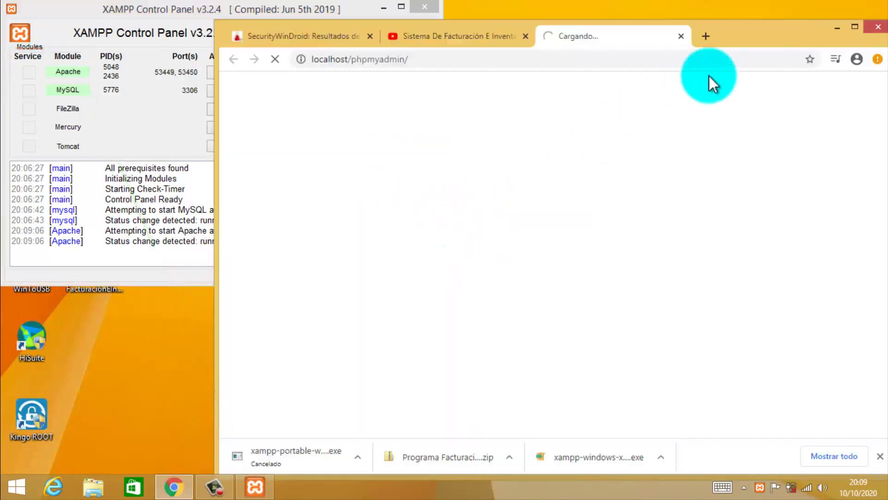
mouse_move(740, 30)
left_mouse_down()
mouse_move(681, 42)
mouse_move(740, 39)
left_mouse_up()
left_click(379, 7)
left_click(99, 283)
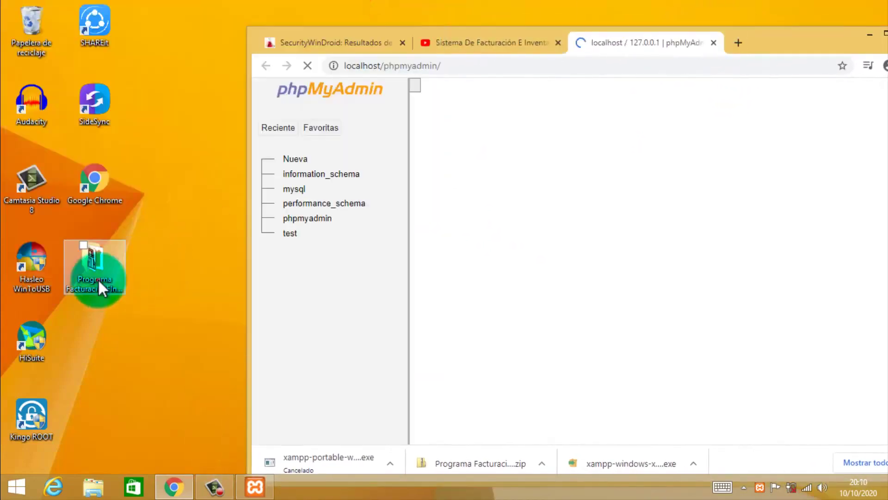
Review the Programa FacturaciónEInventario folder's files and select entero.sql.
double_click(98, 279)
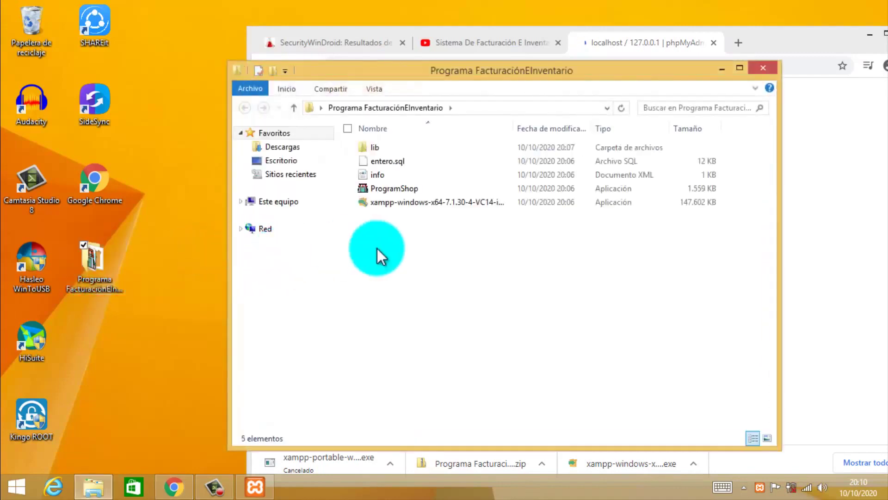
left_click(394, 189)
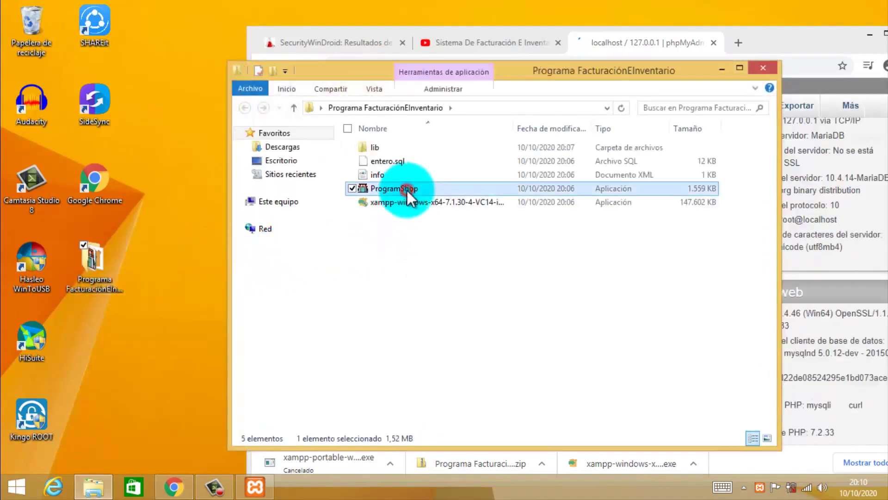
left_click(417, 254)
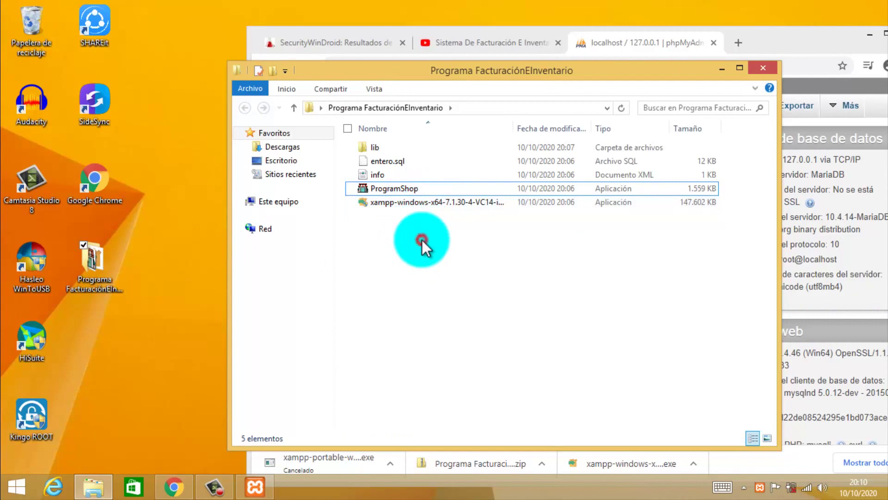
left_click(466, 71)
left_click_drag(480, 132, 415, 280)
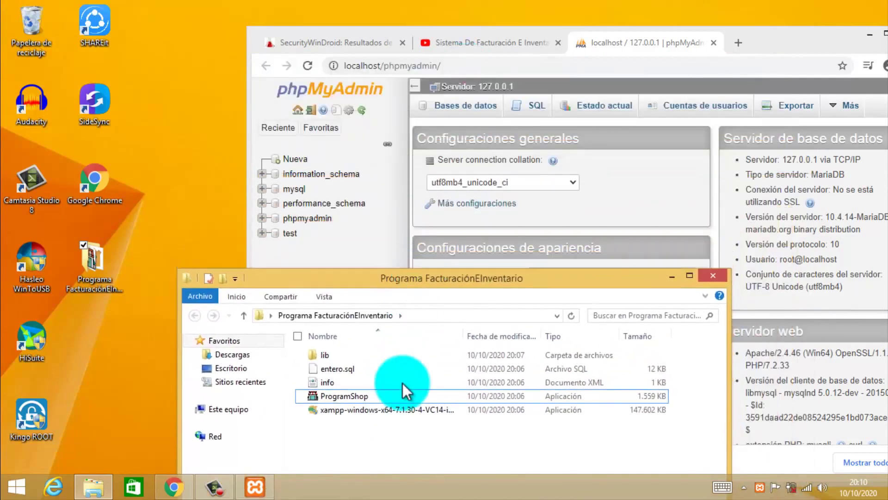
left_click(383, 411)
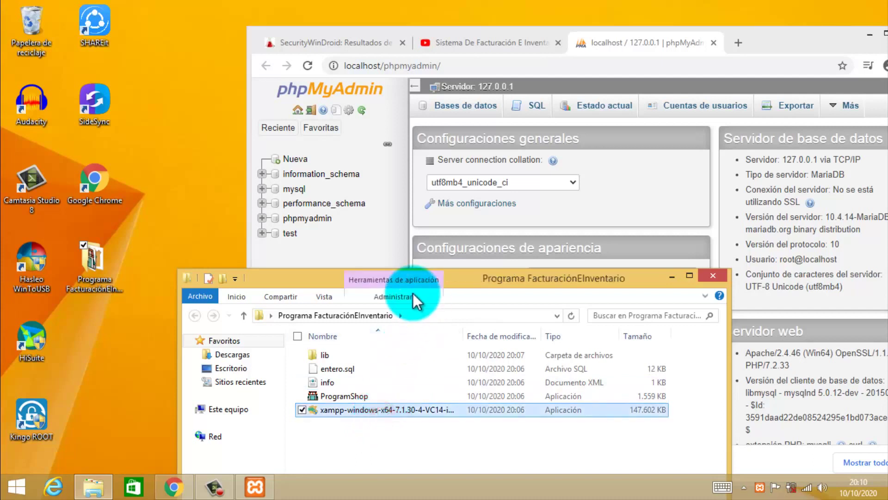
left_click_drag(406, 283, 426, 122)
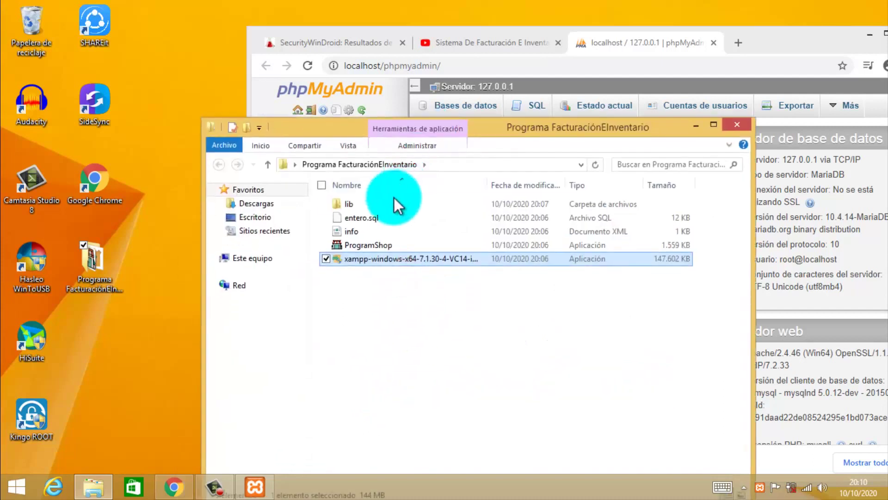
left_click(398, 218)
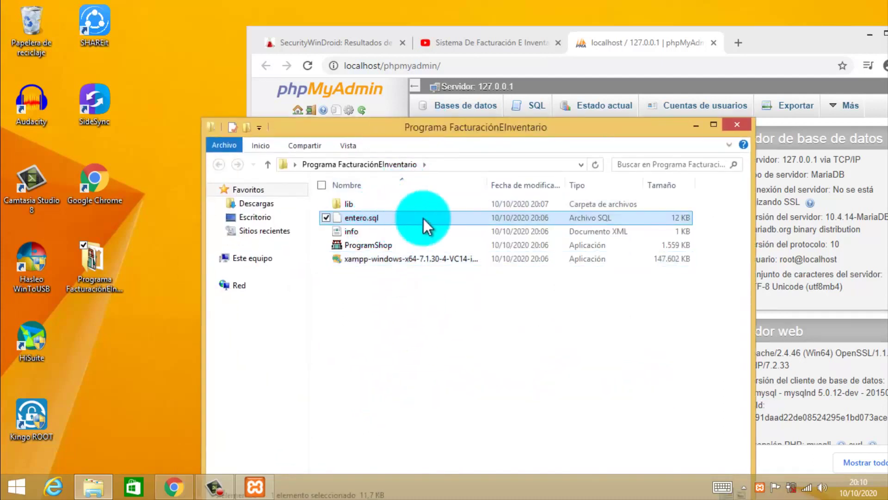
Minimize the project folder and maximize Chrome showing phpMyAdmin.
left_click(696, 126)
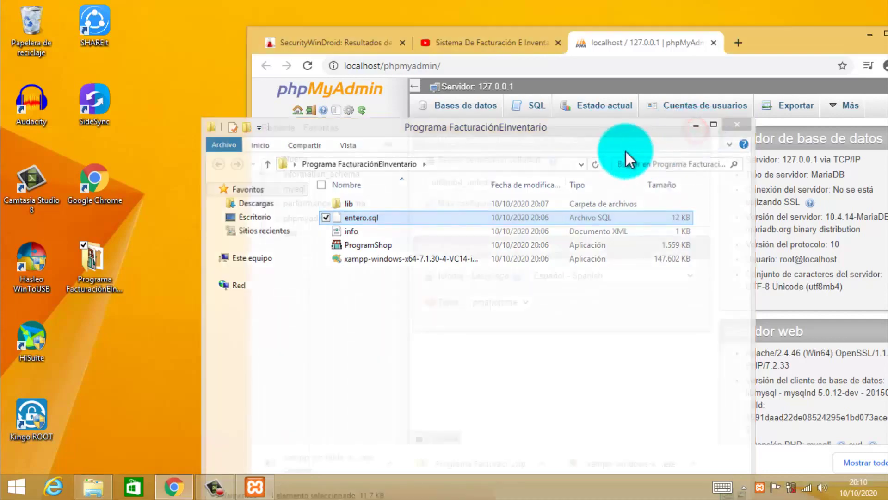
left_click_drag(630, 30, 507, 16)
left_click_drag(520, 14, 520, 1)
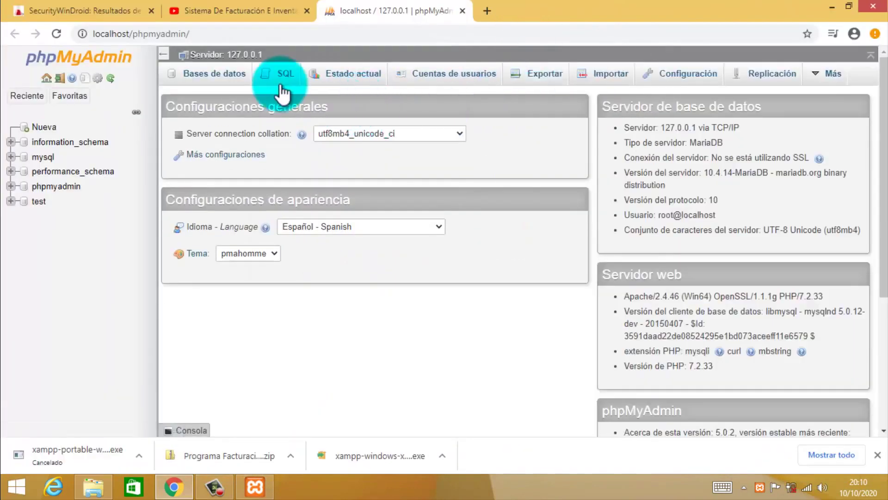
Look through phpMyAdmin's SQL and Export pages, ending on the Import page.
left_click(279, 82)
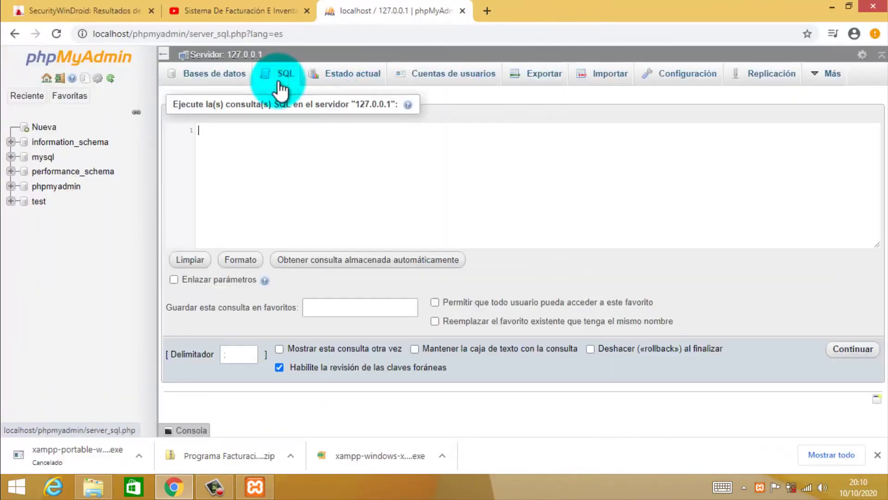
left_click(312, 164)
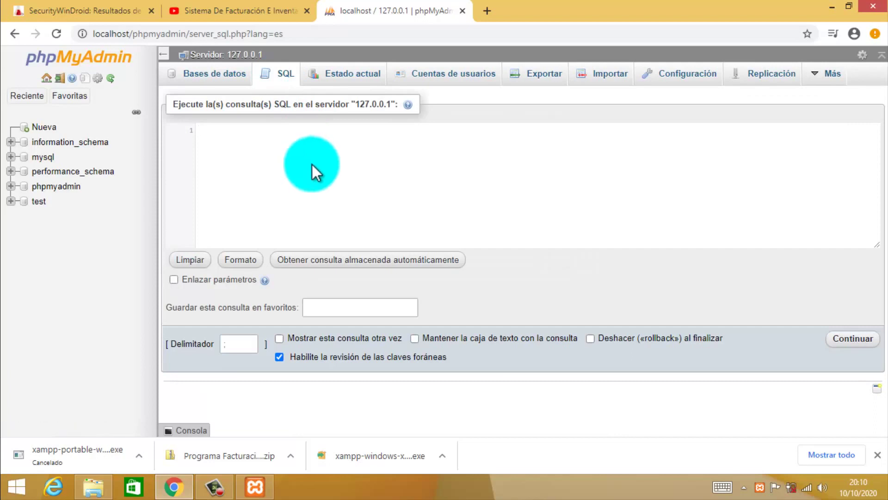
left_click(545, 83)
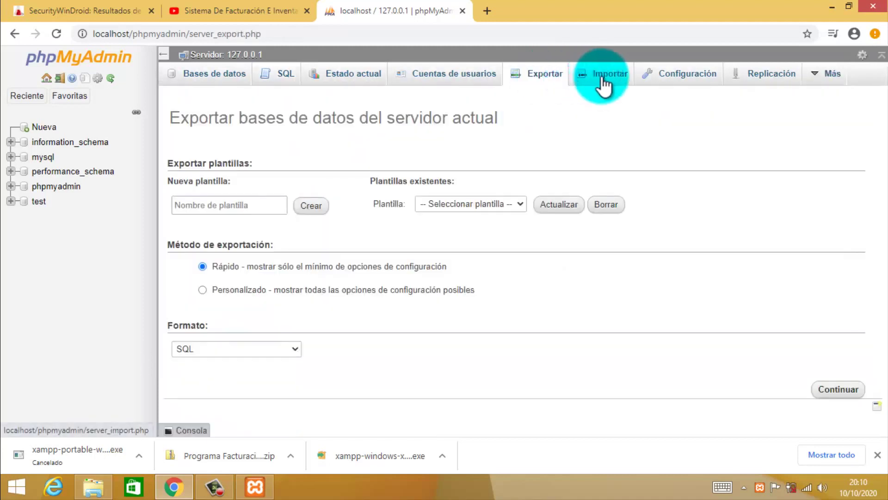
left_click(603, 83)
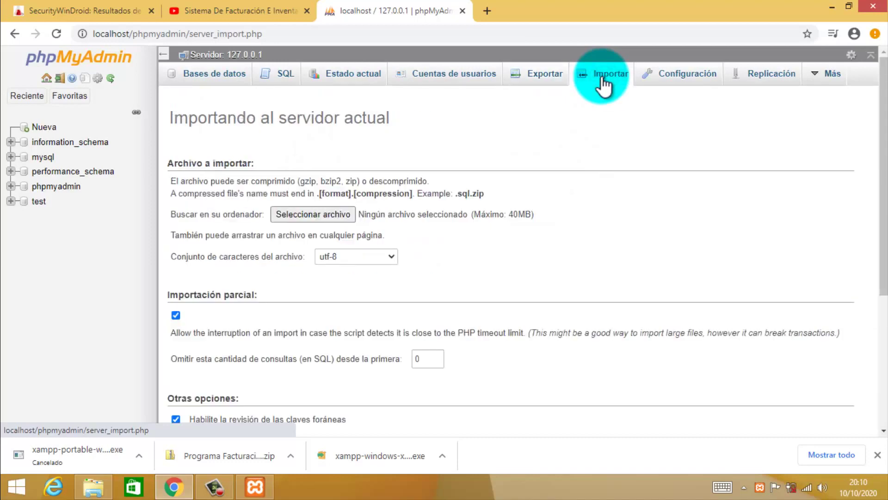
Choose entero.sql from the Desktop's Programa FacturaciónEInventario folder as the import file.
left_click(327, 217)
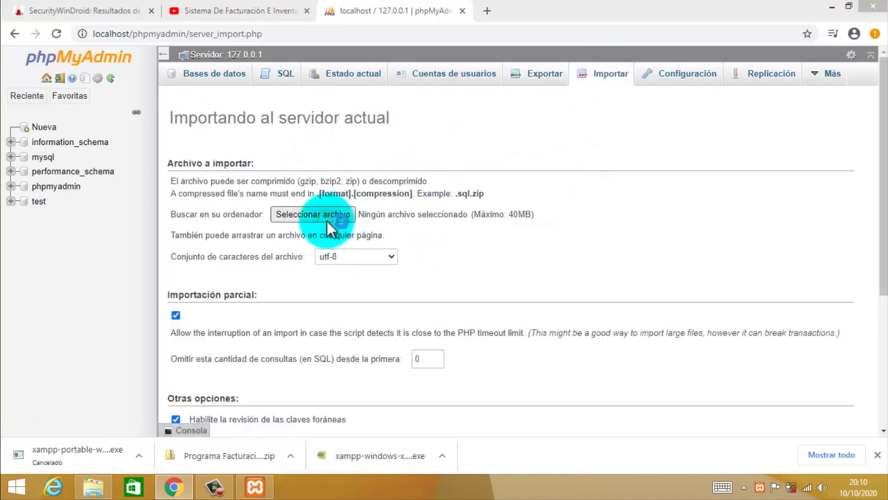
left_click(55, 105)
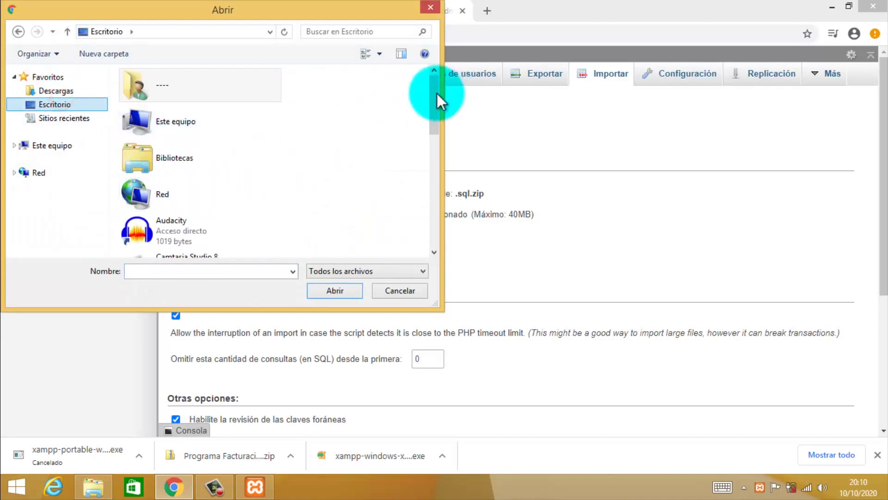
left_click_drag(430, 105, 430, 214)
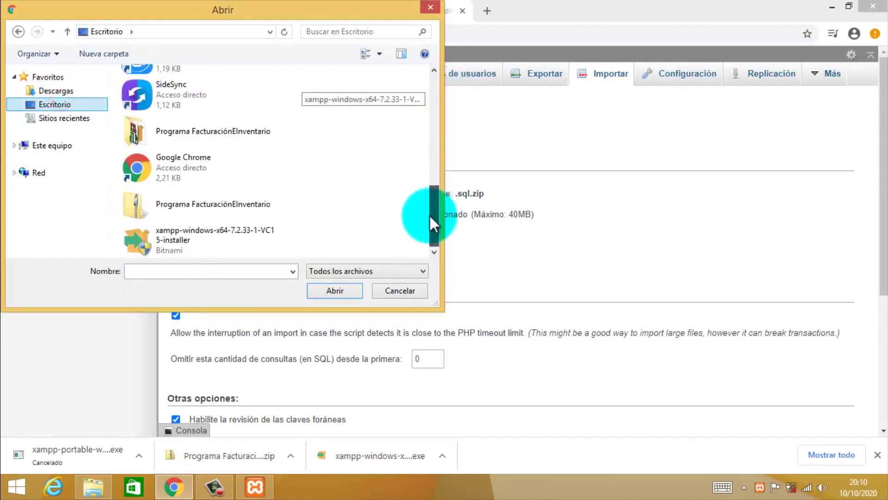
double_click(211, 130)
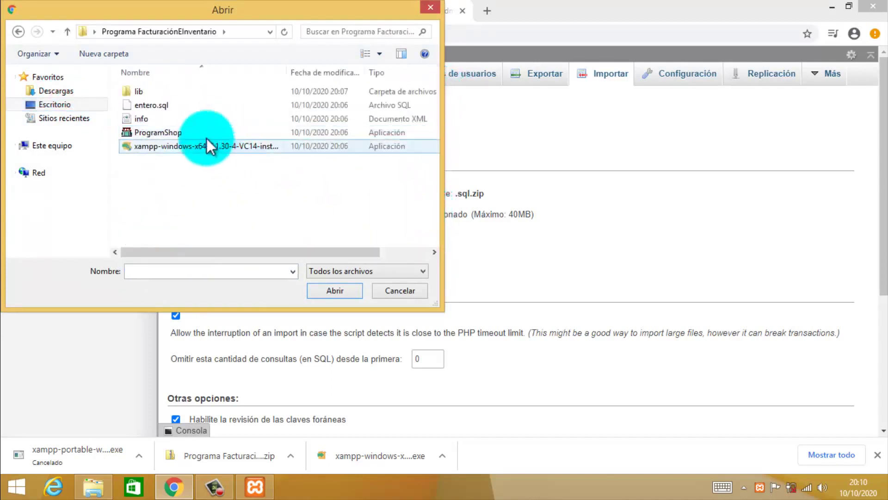
left_click(196, 105)
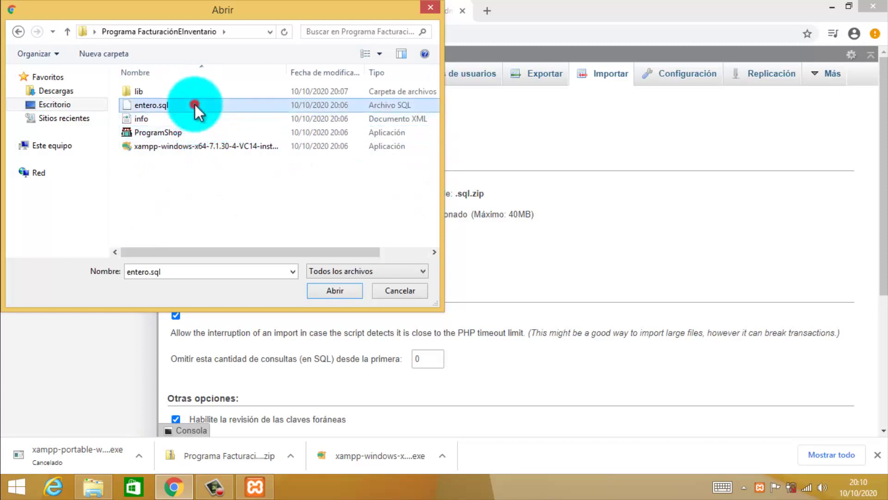
left_click(334, 290)
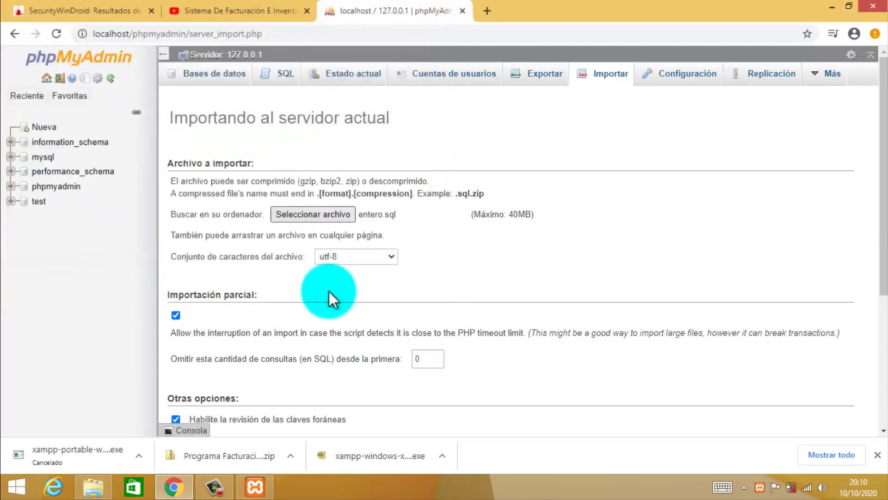
Run the entero.sql import, executing 37 queries and creating bdcontroldeventas.
left_click_drag(884, 162, 884, 327)
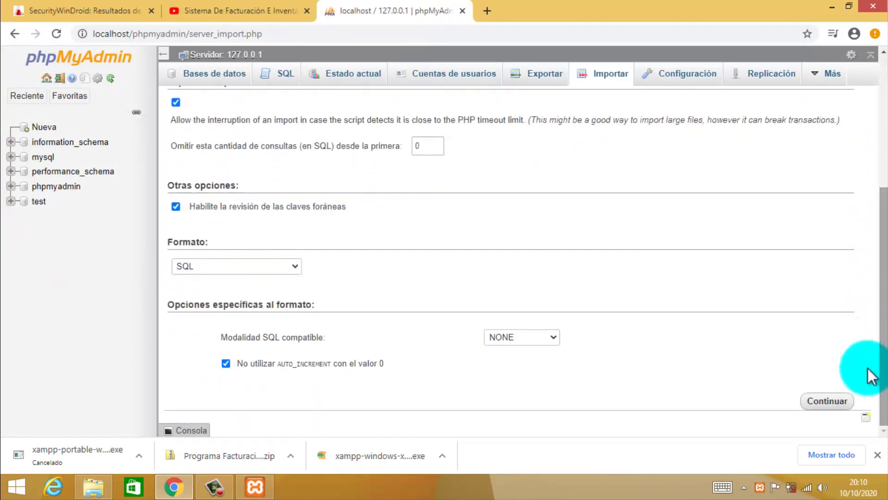
left_click(820, 402)
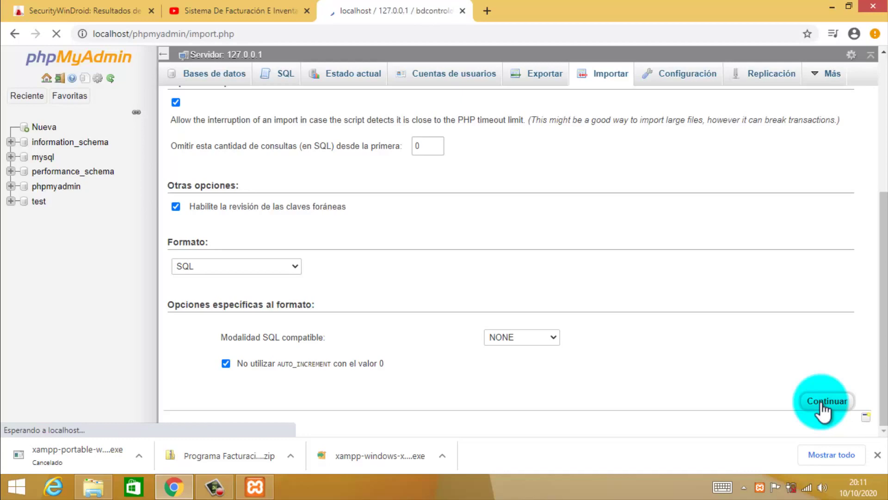
scroll(820, 411, "down", 2)
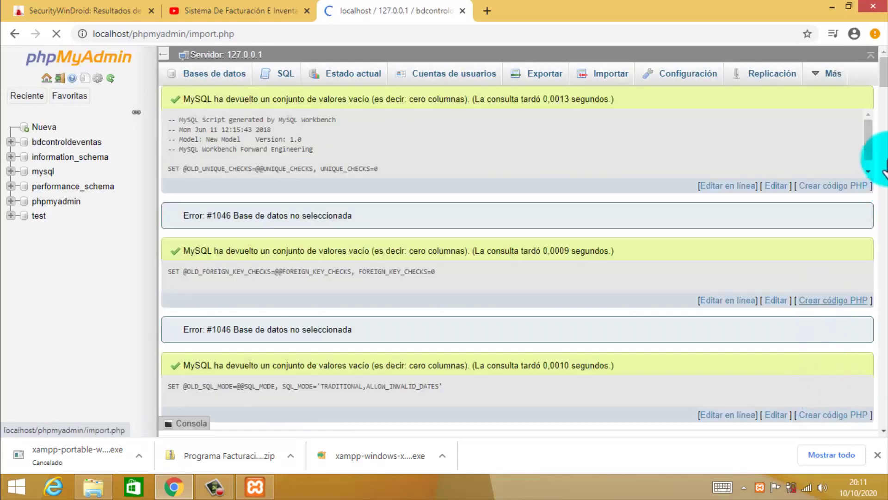
left_click_drag(883, 93, 874, 65)
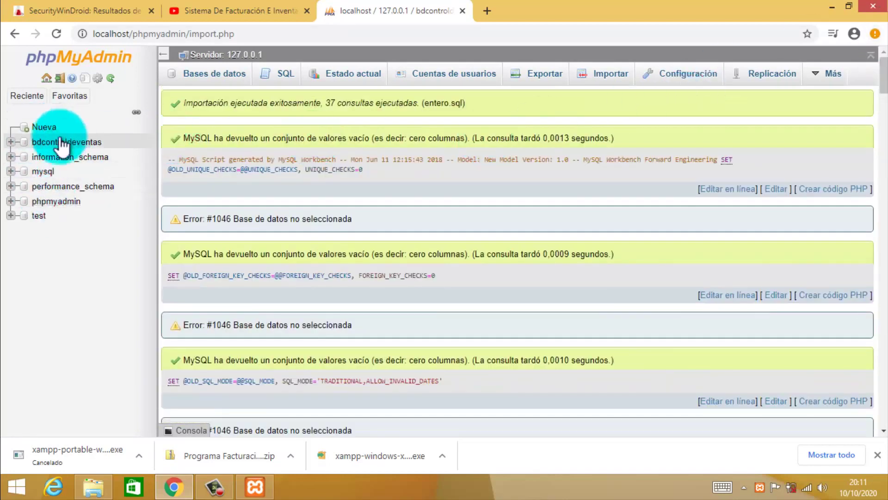
Expand bdcontroldeventas and browse its empty usuario table, columns cod_usuario to acceso.
left_click(13, 142)
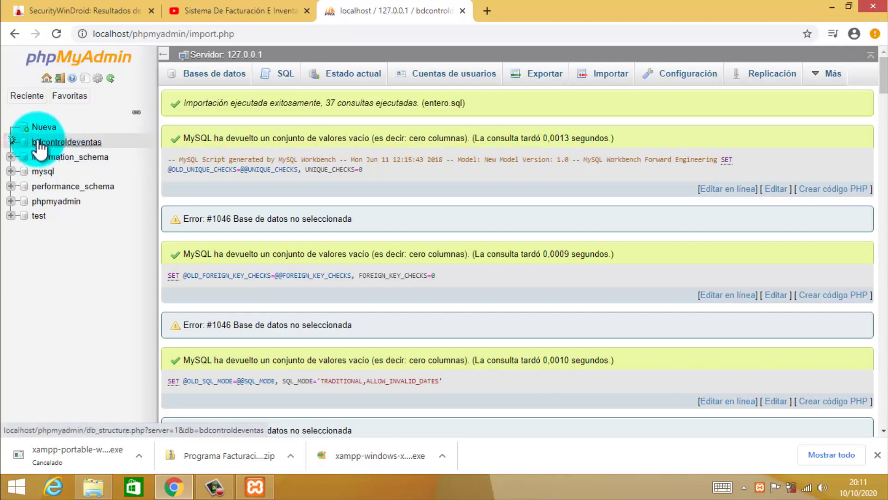
left_click(67, 142)
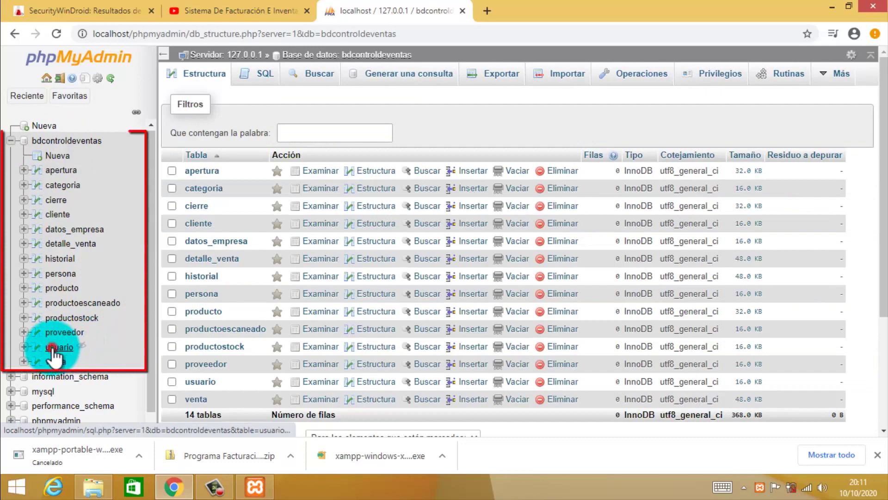
left_click(50, 347)
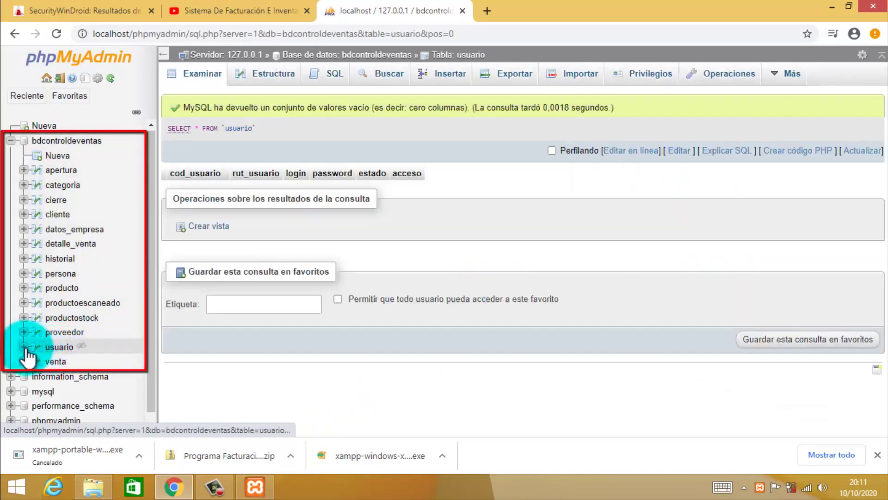
left_click(56, 349)
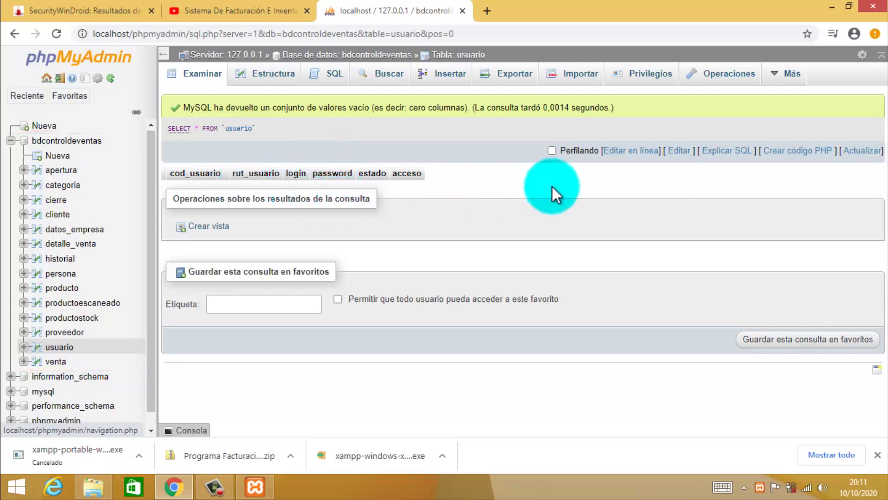
left_click(831, 7)
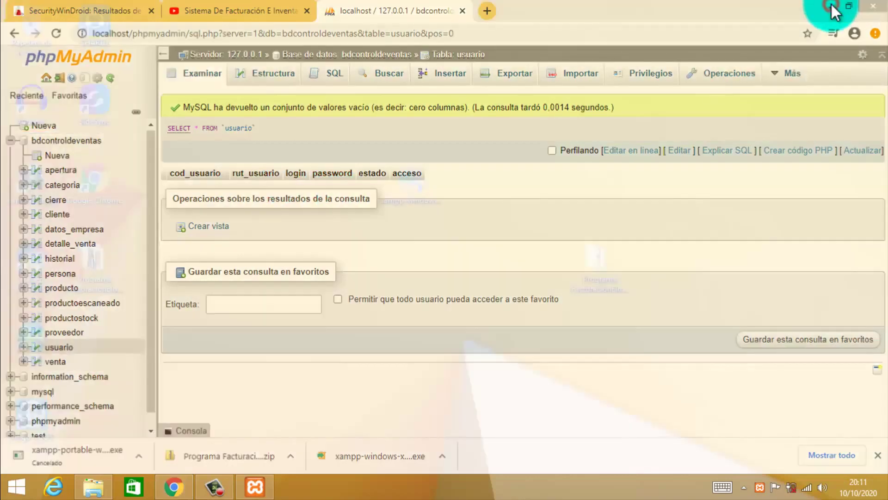
Launch ProgramShop from the Programa FacturaciónEInventario folder.
left_click(95, 279)
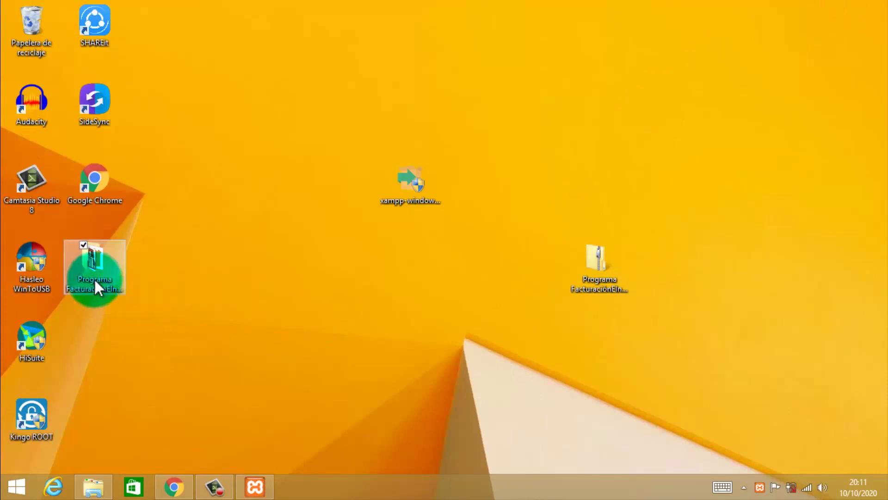
double_click(93, 271)
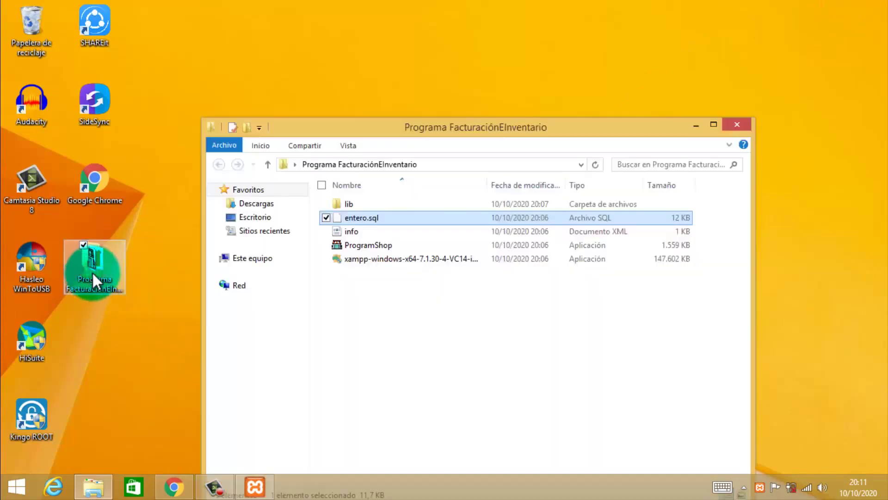
left_click(382, 248)
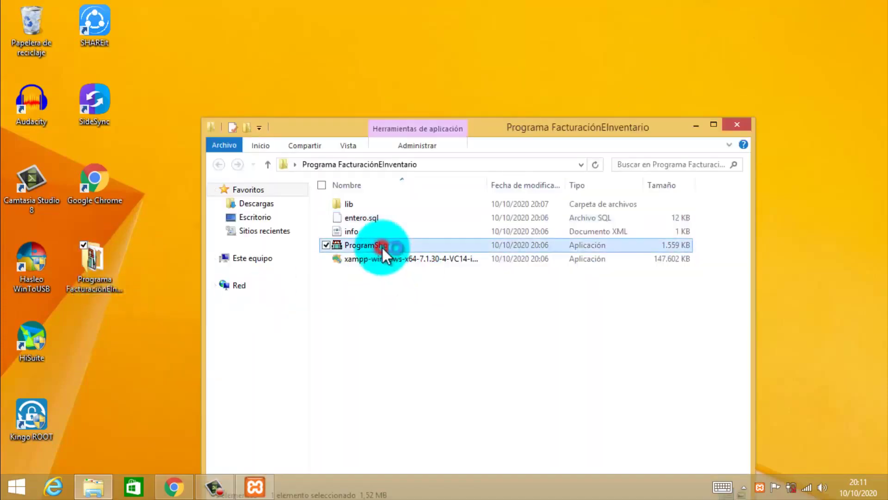
double_click(382, 248)
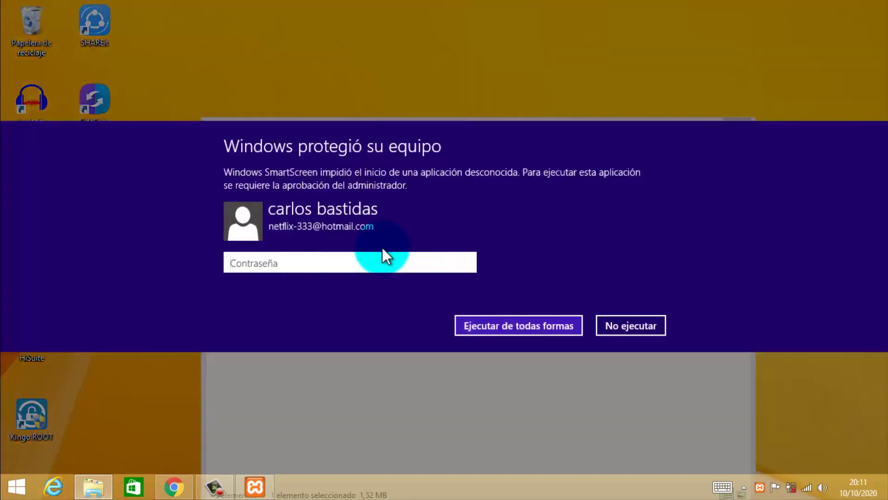
Approve the SmartScreen prompt with the administrator password and run the app anyway.
left_click(357, 262)
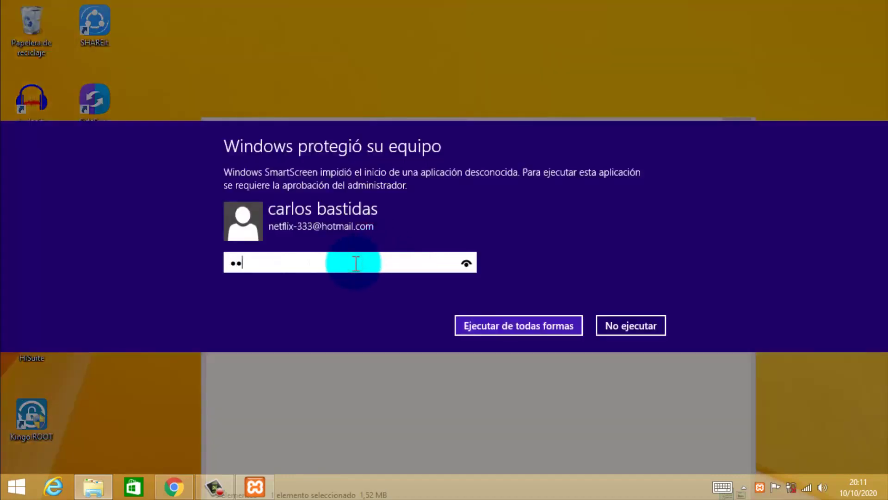
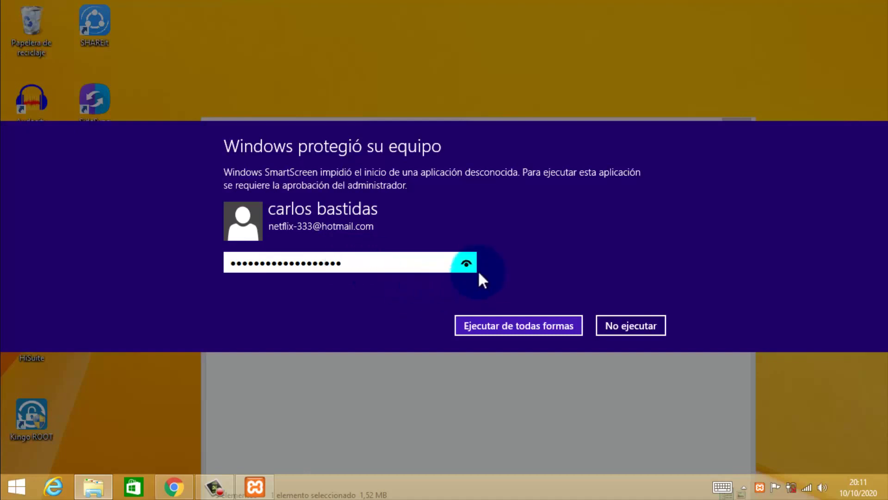
left_click(467, 264)
left_click(513, 324)
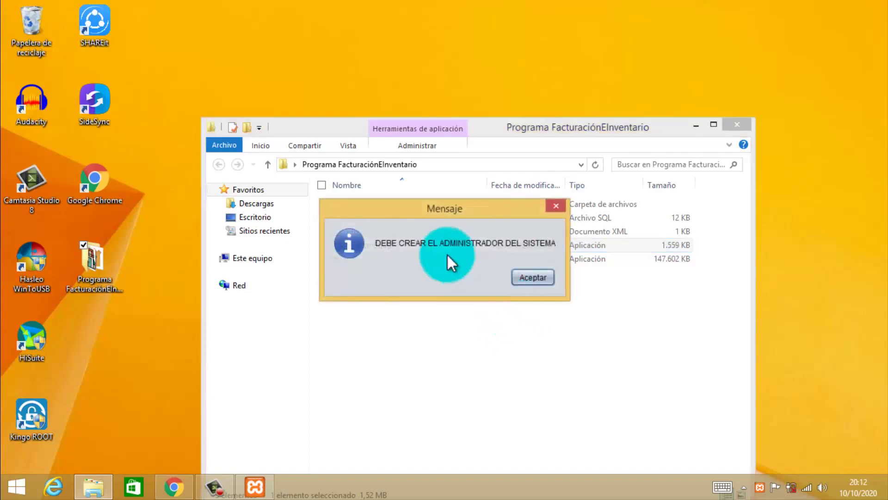
Acknowledge the create-administrator message, try the login dialog, then dismiss it.
left_click(533, 278)
left_click(426, 218)
left_click(423, 223)
type("admin")
left_click(417, 258)
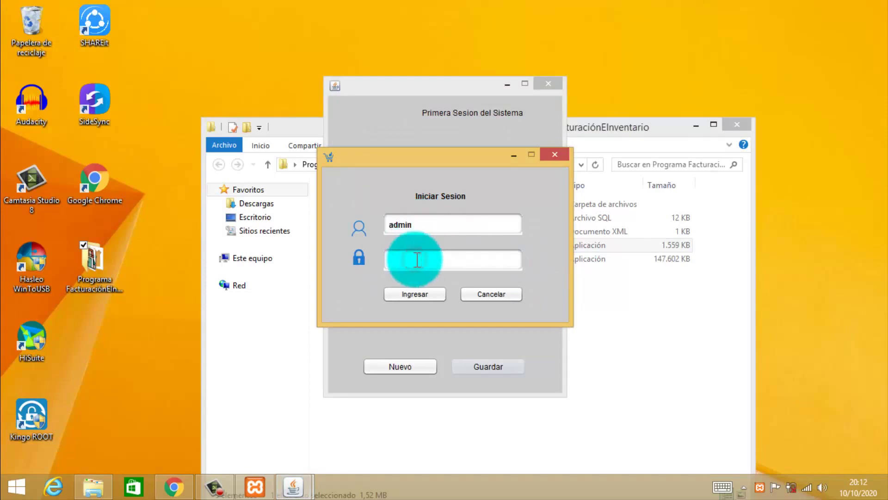
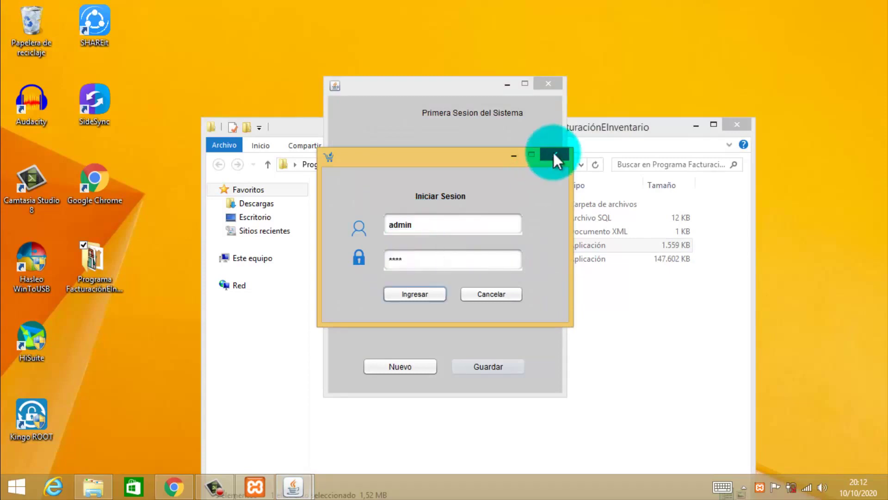
left_click(499, 293)
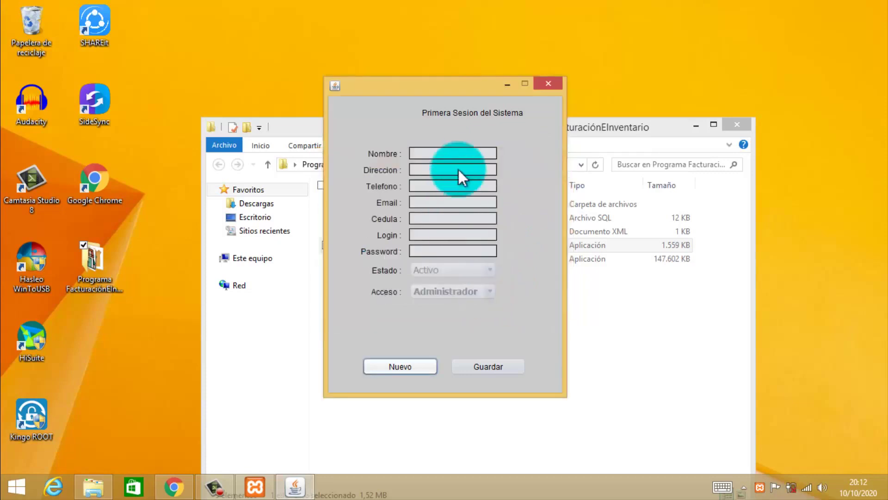
Fill the new administrator form with the owner's name and details, and save it.
left_click(414, 362)
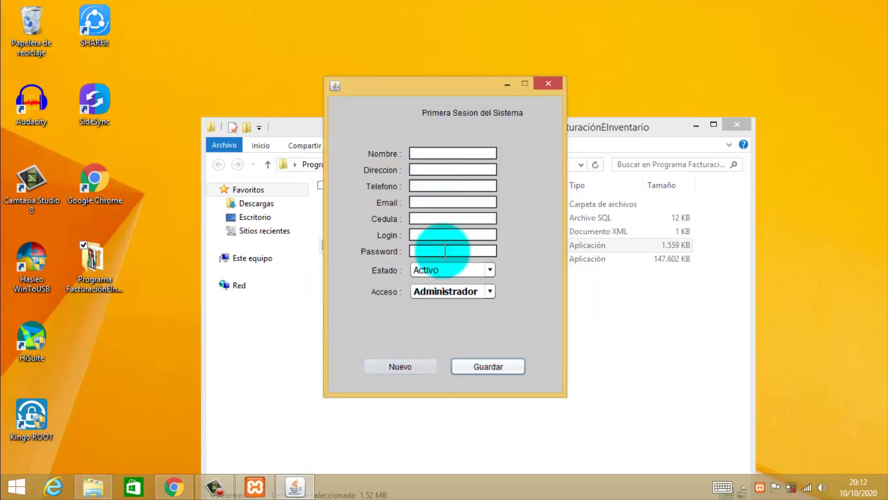
left_click(428, 152)
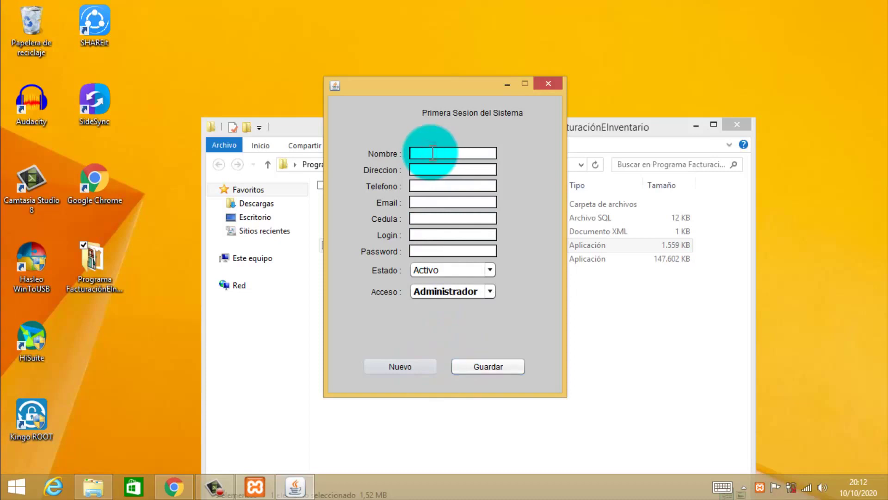
type("Nuri")
left_click(438, 170)
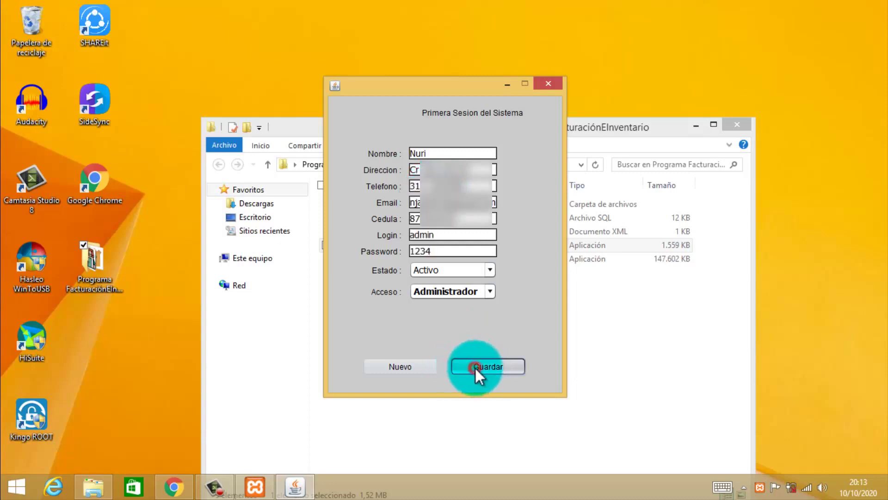
left_click(474, 367)
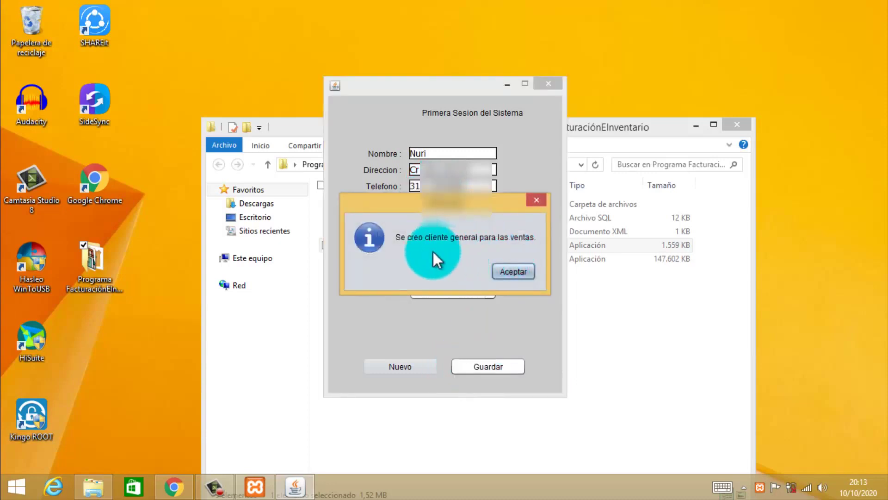
Acknowledge the general customer, administrator, sales instructions and re-login messages.
left_click(516, 268)
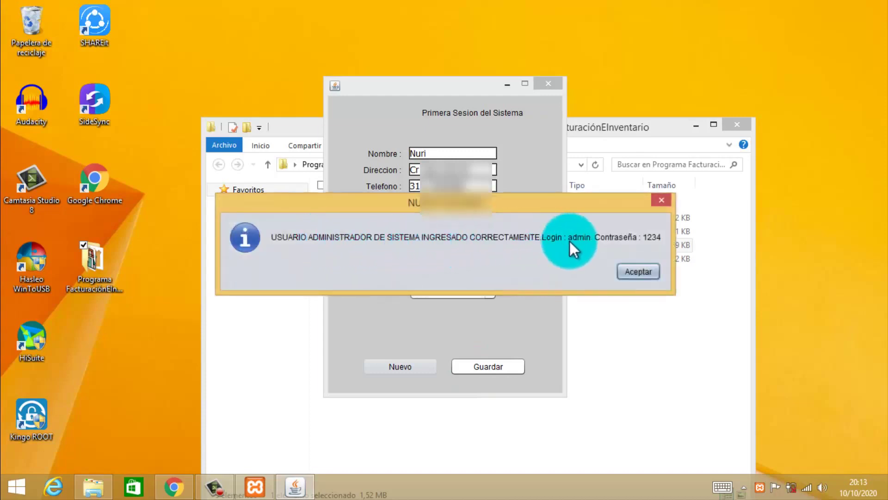
left_click(638, 270)
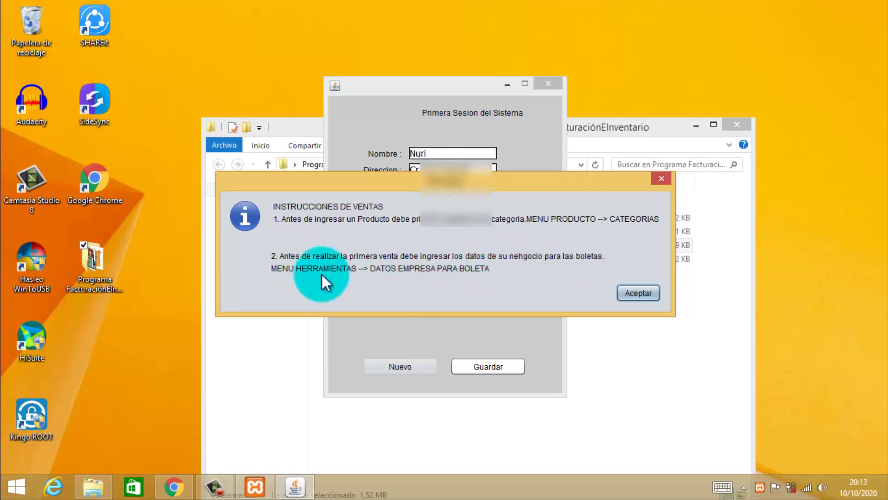
left_click(638, 292)
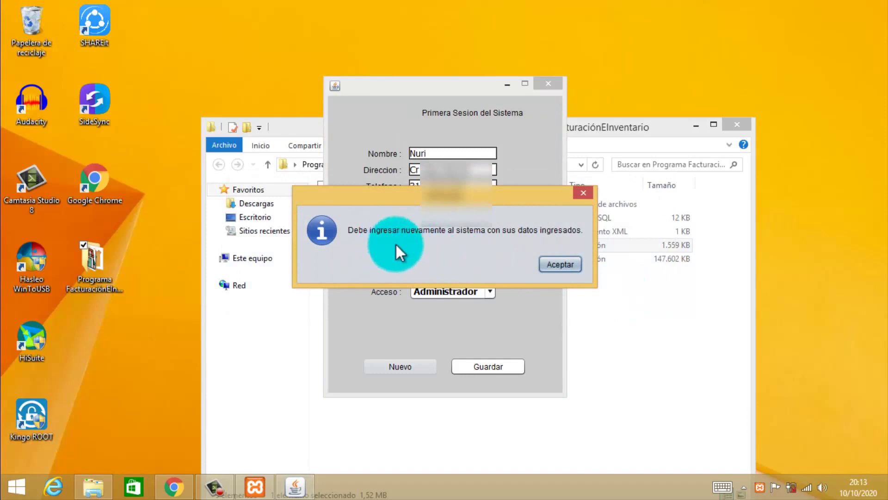
left_click(565, 265)
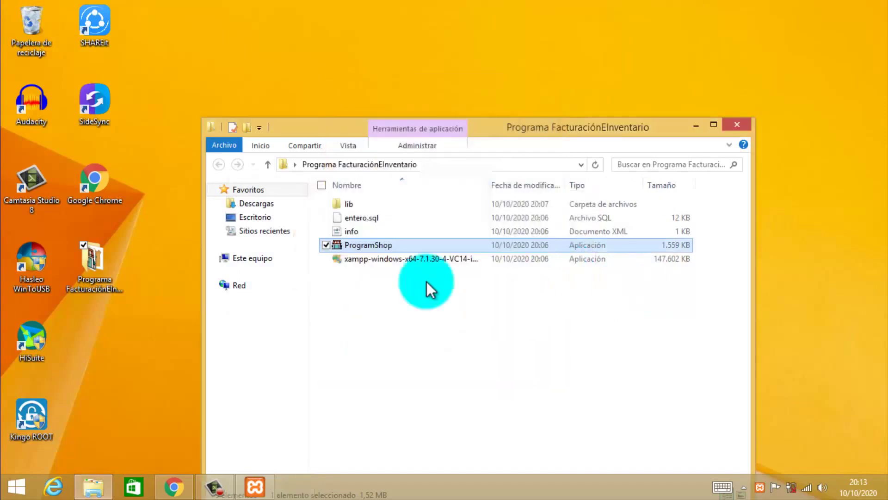
Relaunch ProgramShop, log in as admin, and look over the top menus.
left_click(373, 244)
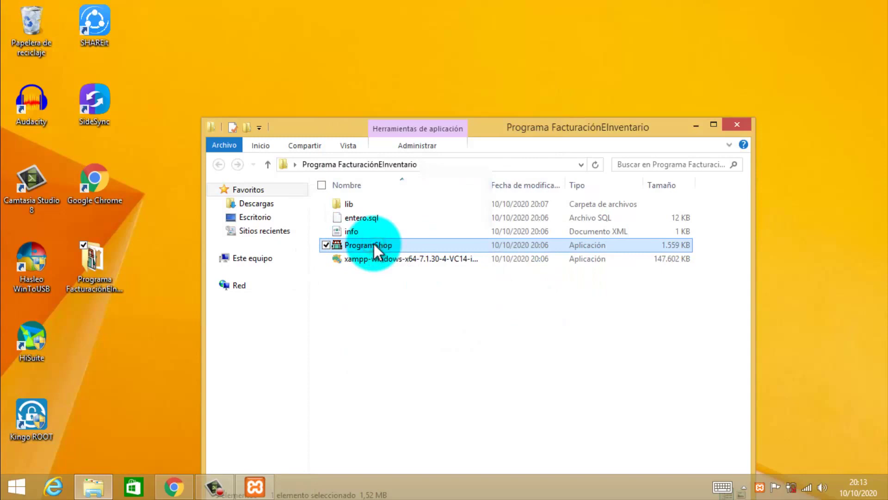
left_click(437, 225)
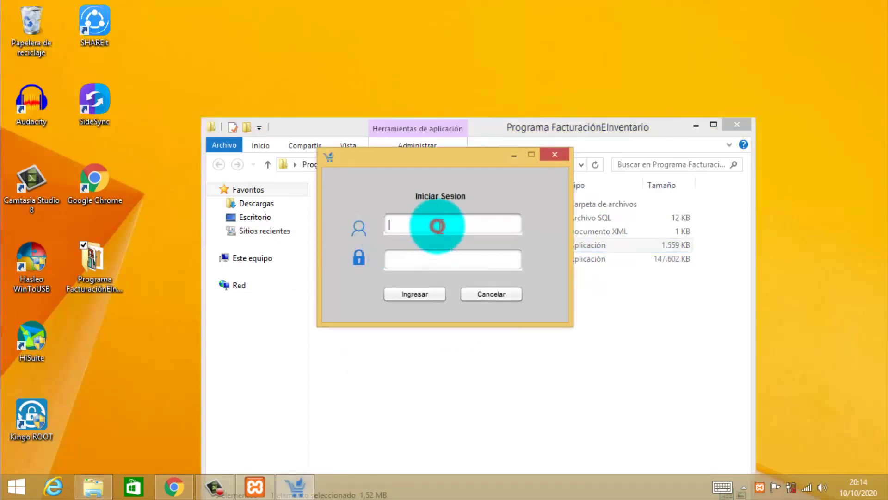
type("admin")
left_click(426, 256)
type("***")
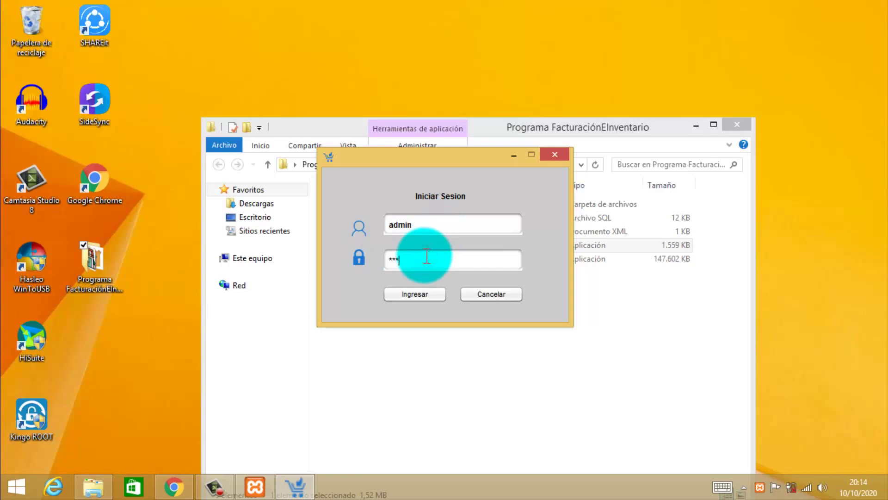
type("*")
left_click(422, 294)
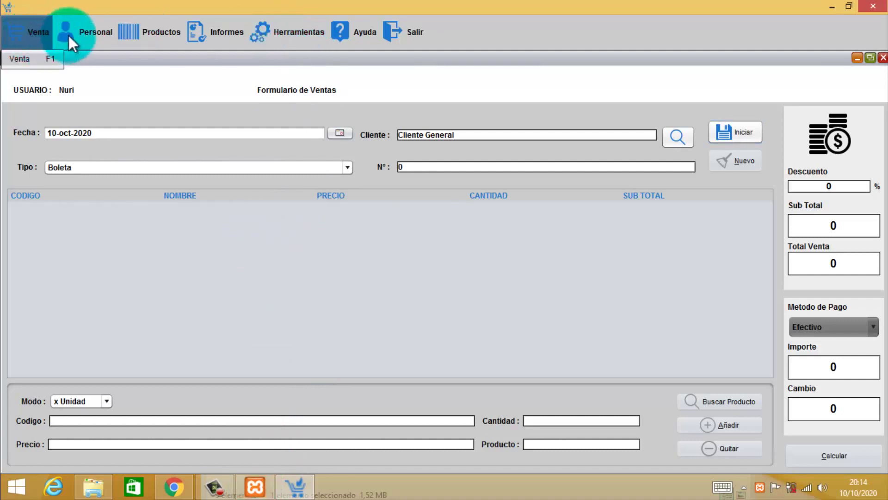
mouse_move(79, 32)
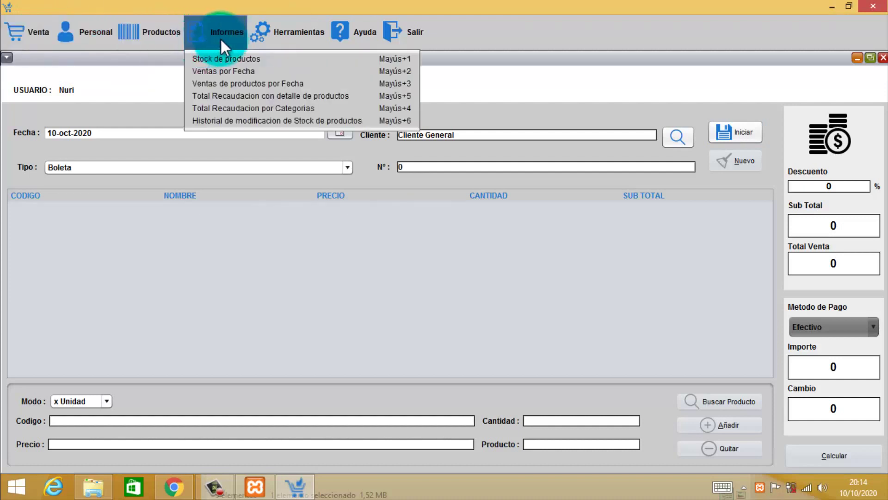
mouse_move(278, 32)
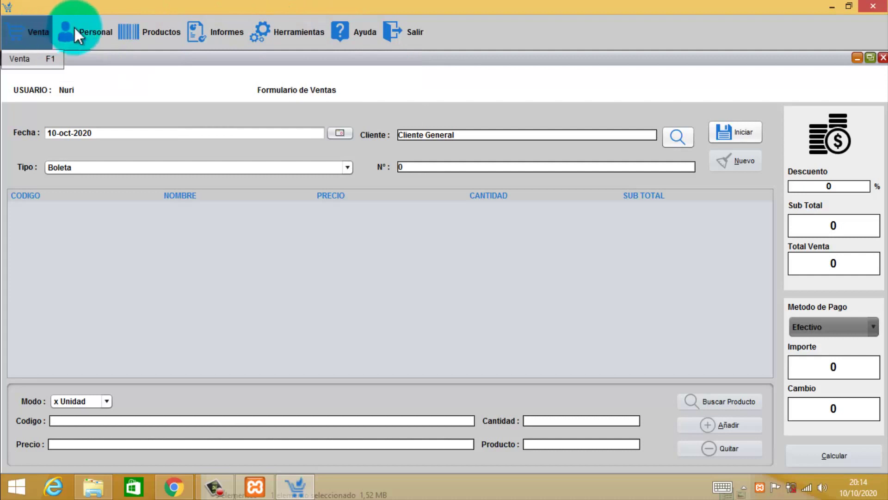
mouse_move(154, 30)
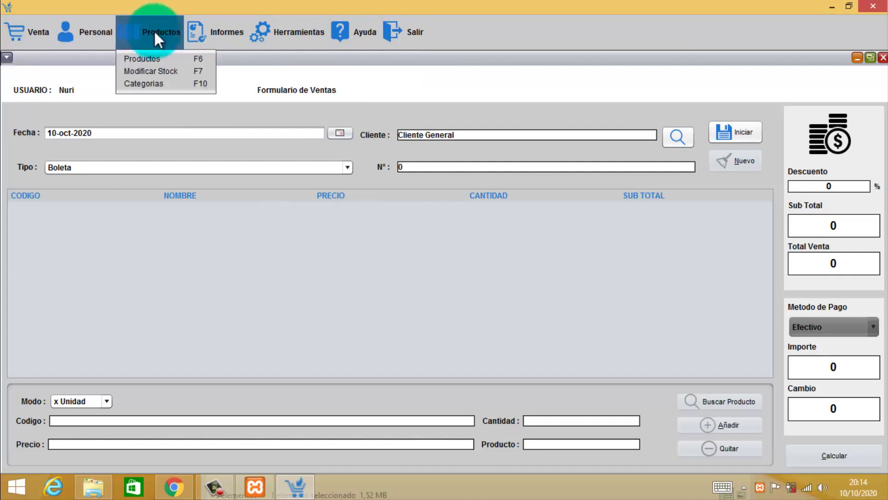
Try saving a new product with code 012 and value 40, which fails for lack of a category.
left_click(157, 60)
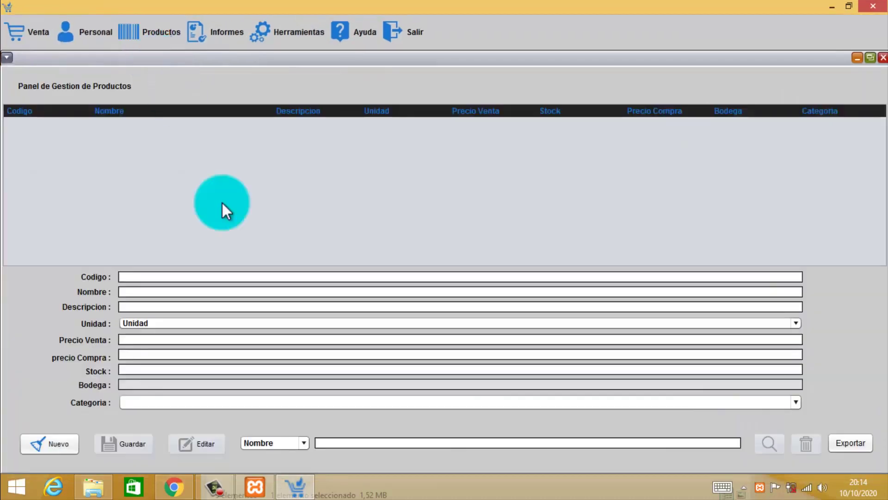
left_click(60, 442)
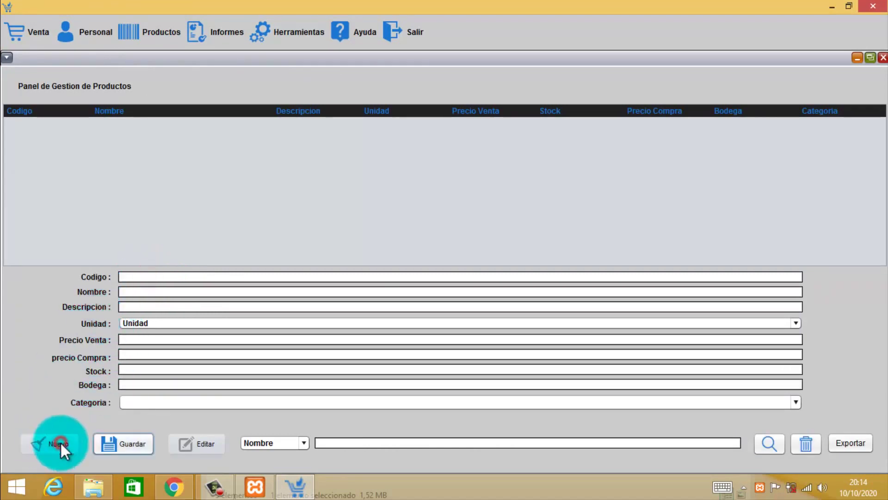
left_click(148, 276)
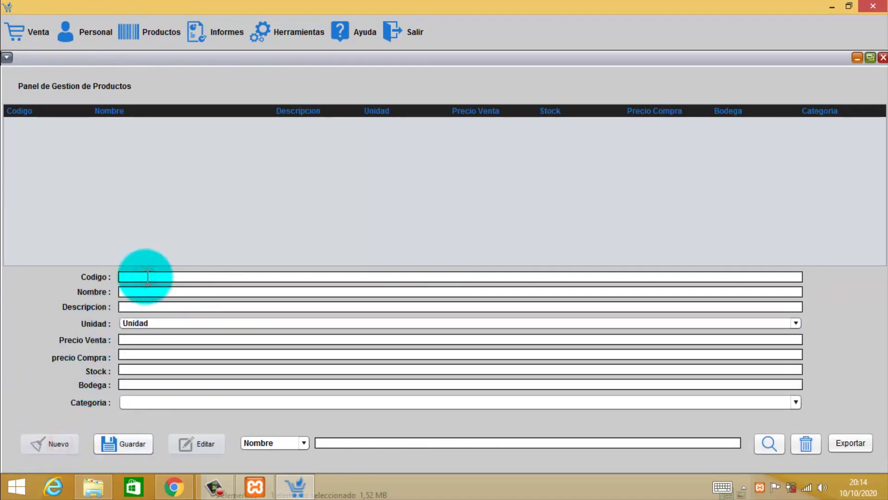
type("0123")
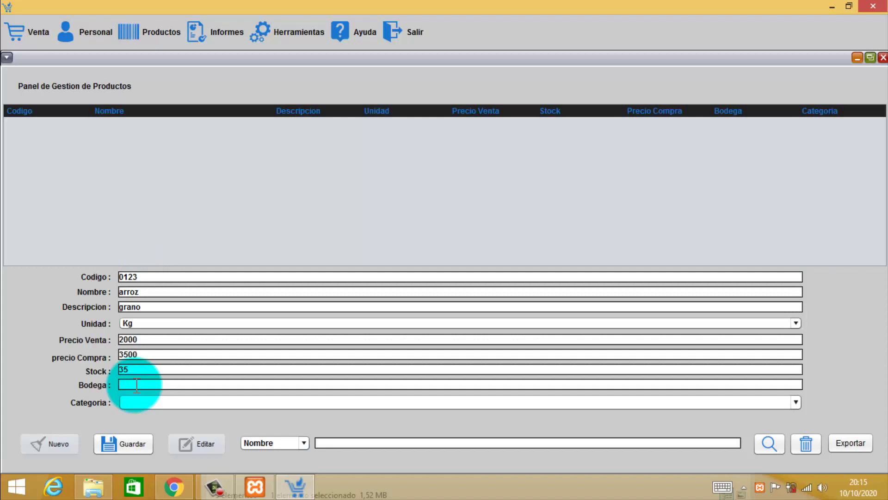
type("40")
left_click(136, 400)
left_click(173, 403)
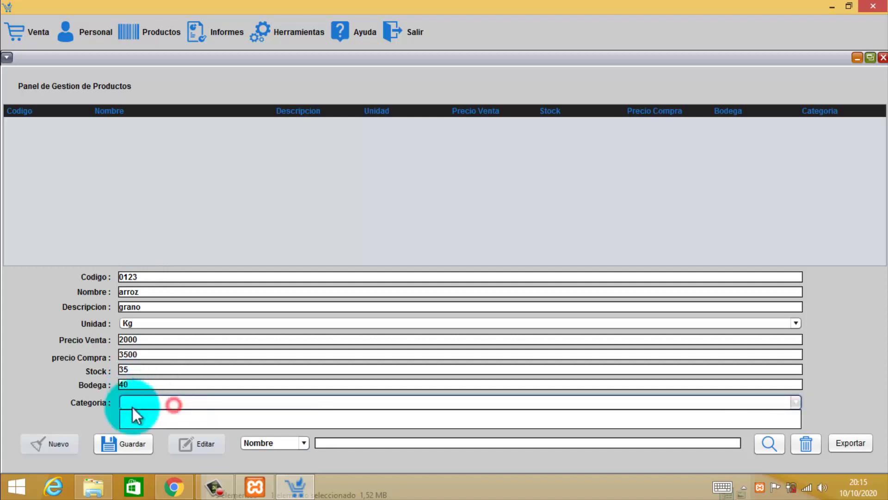
left_click(152, 401)
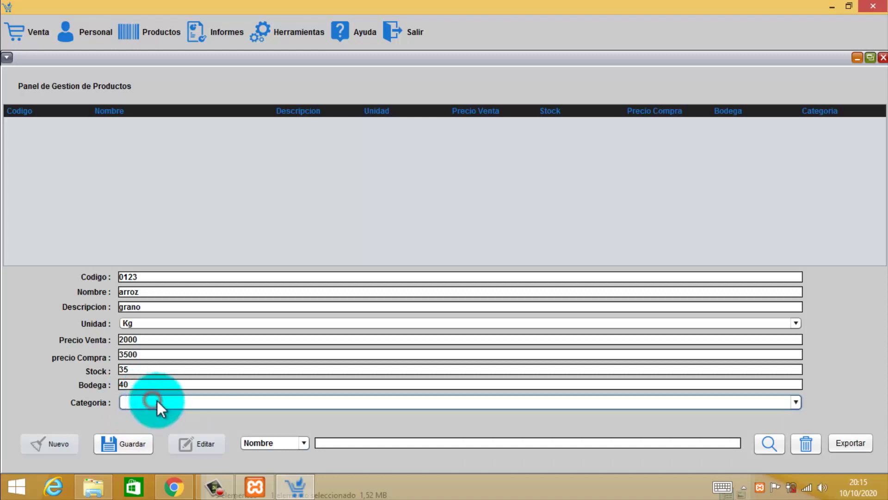
left_click(128, 444)
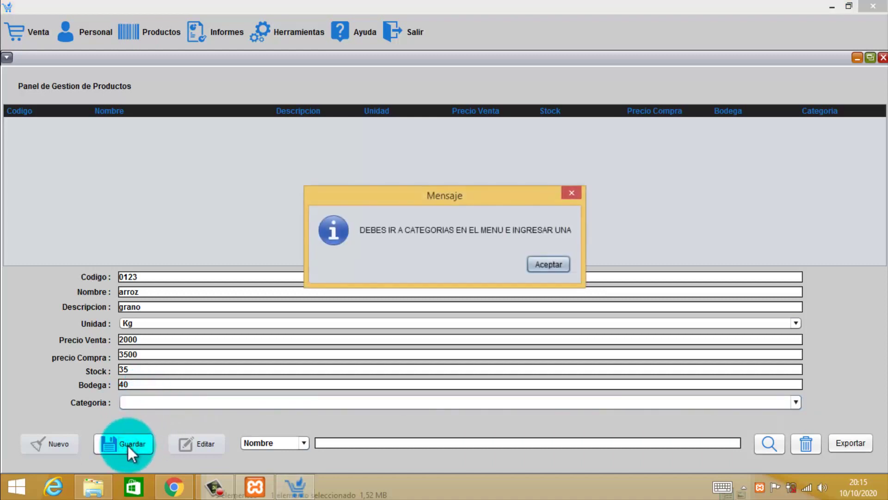
left_click(556, 262)
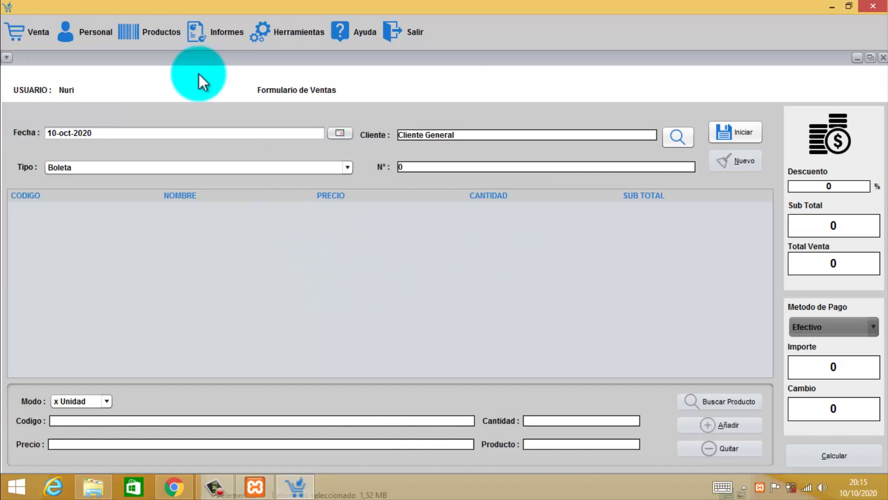
Open Productos > Categorias and start a new blank category.
left_click(148, 35)
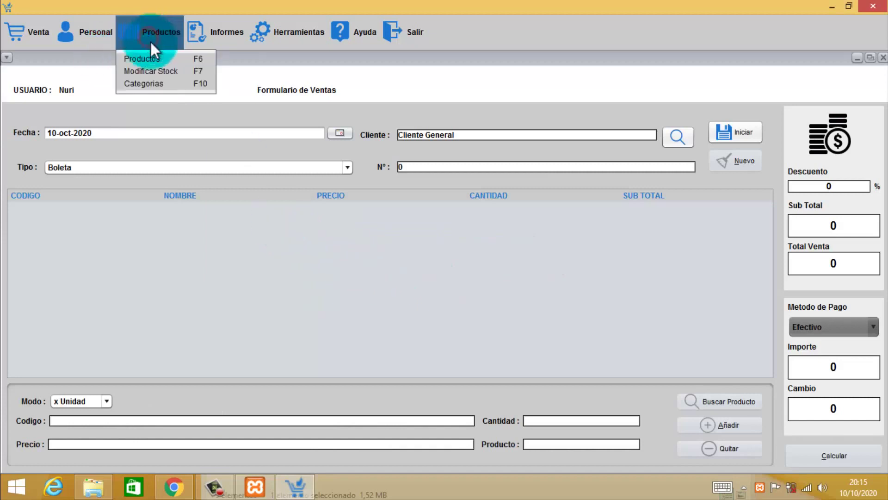
left_click(156, 82)
left_click(41, 240)
Save category Grano with description 'arroz, Frijol, alverja'.
left_click(109, 142)
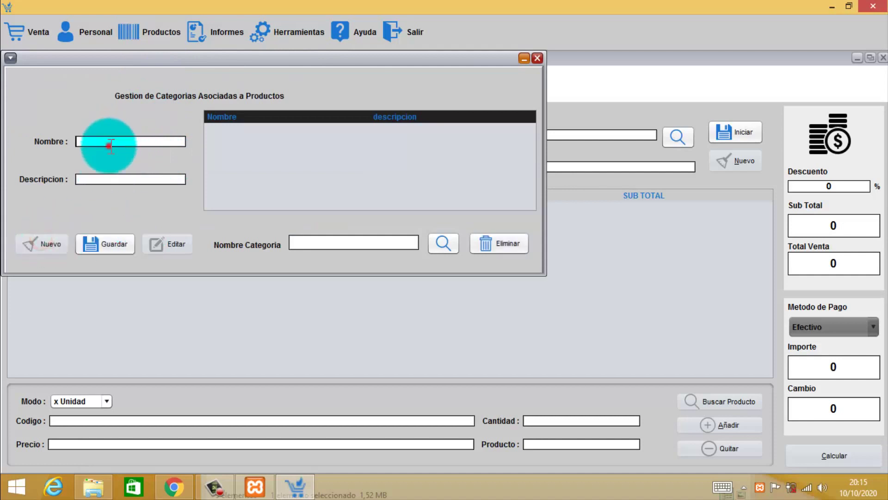
type("Grano")
left_click(105, 177)
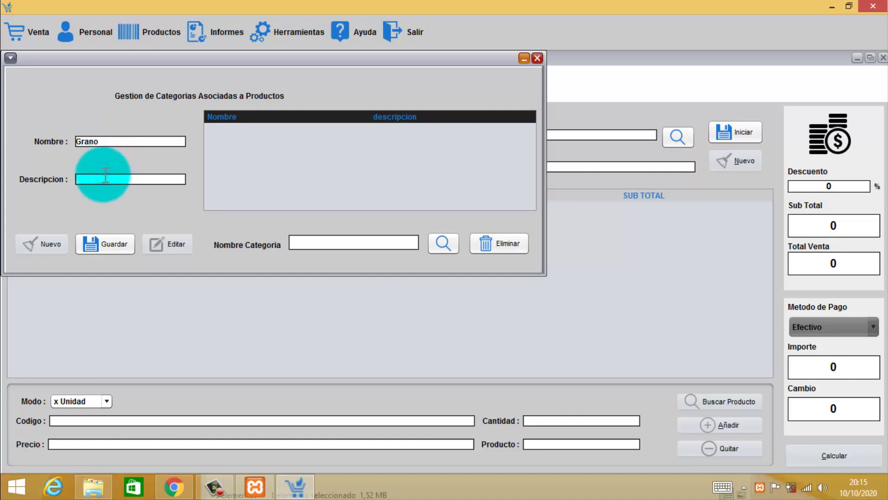
type("arroz, Fligjol, alverja")
left_click(109, 245)
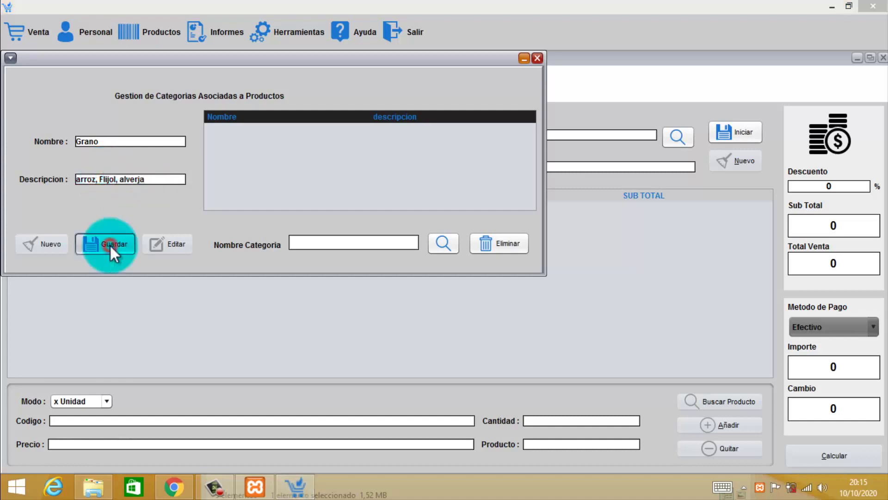
left_click(490, 269)
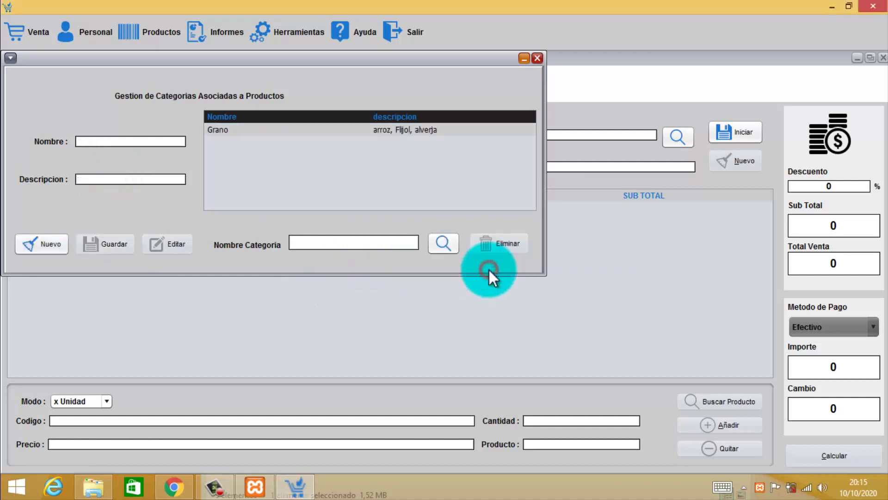
Save category Lacteos with a Leche and Yogu description.
left_click(380, 130)
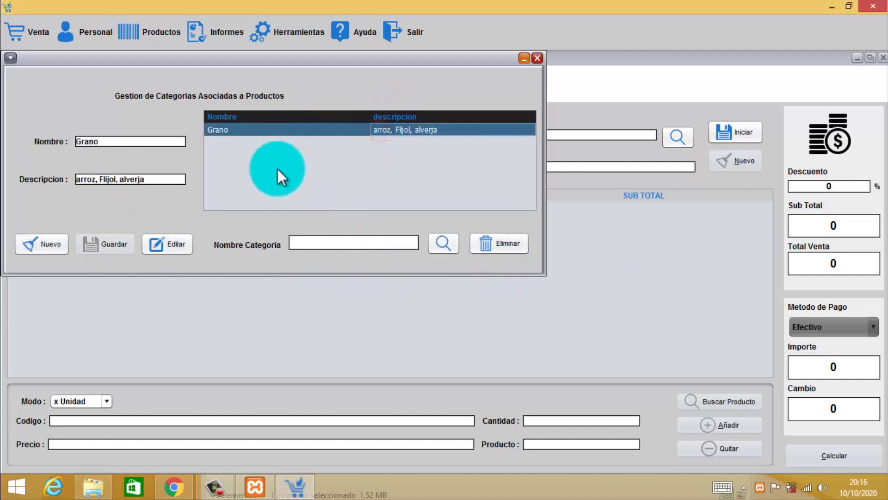
left_click(38, 246)
type("Lacteos")
left_click(113, 179)
type("lELe")
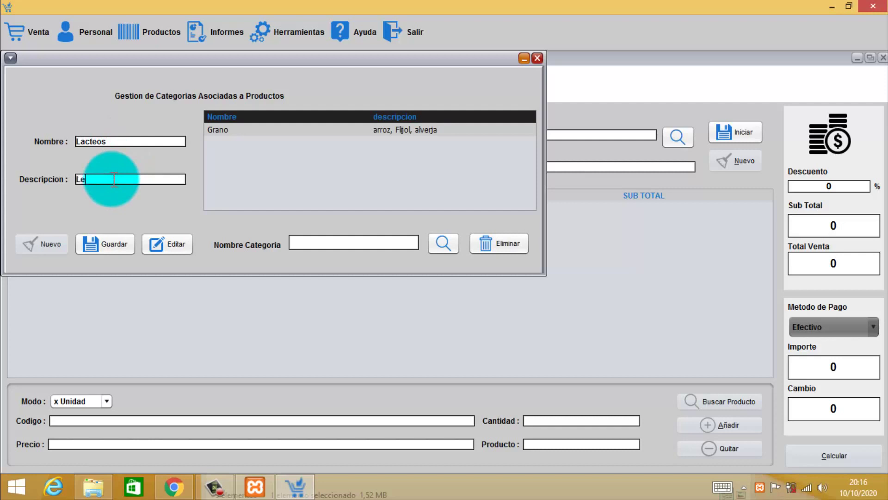
type("che, Yogurt")
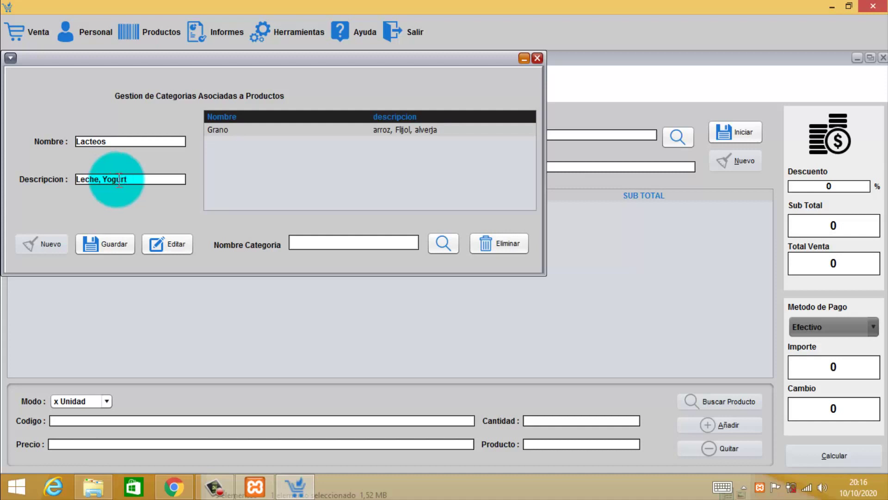
left_click(111, 244)
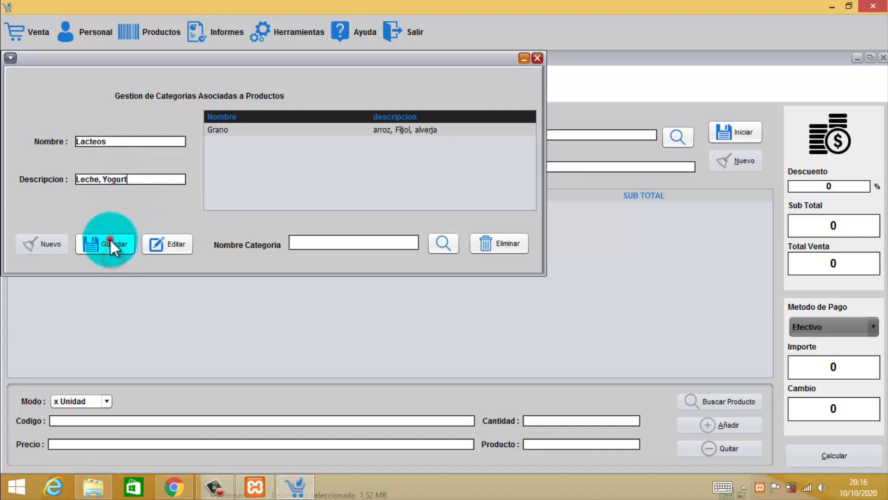
left_click(495, 265)
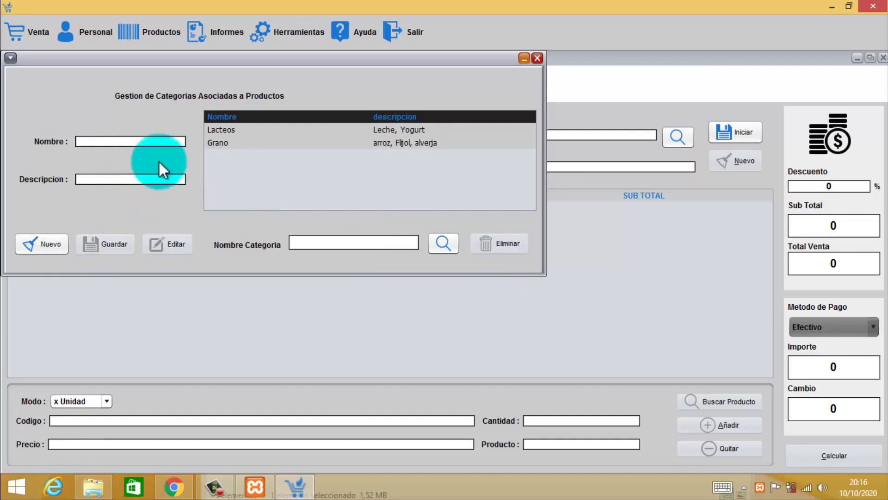
Save category Fruta with description 'Manzana, naranjas' and close the category window.
left_click(121, 143)
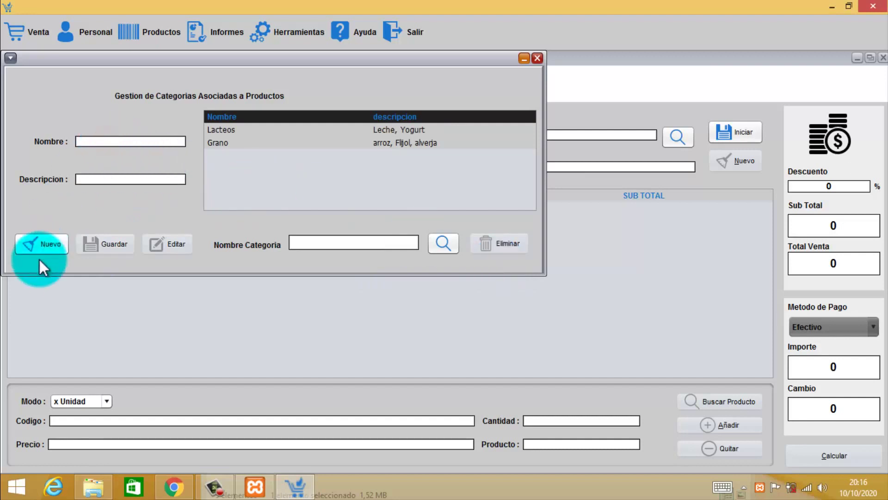
left_click(55, 244)
type("F")
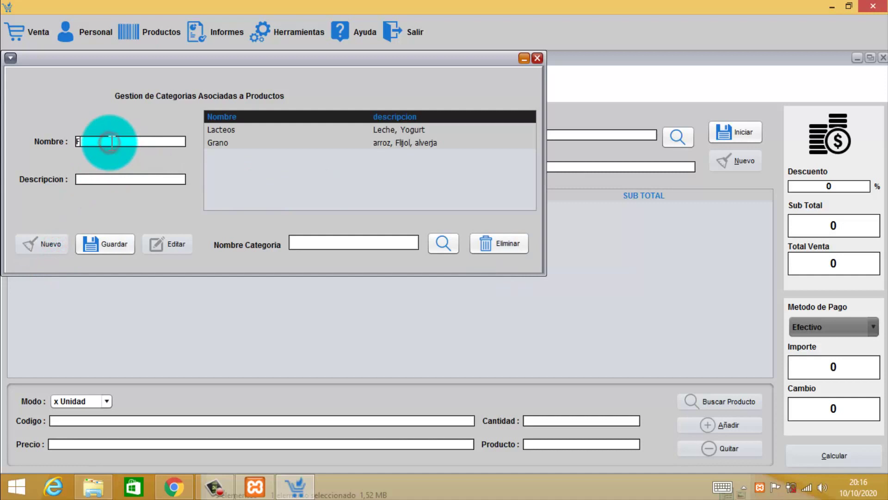
type("ruta")
left_click(104, 179)
type("Ma")
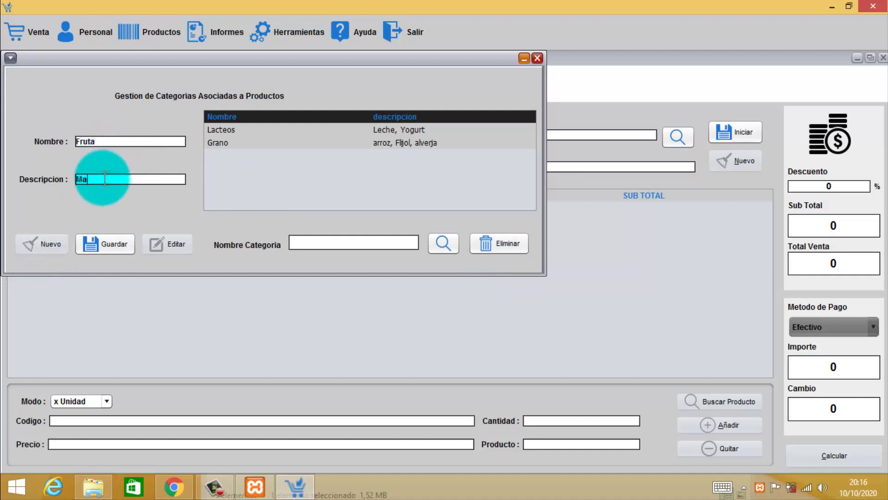
type("nzana")
type(", narana")
type("j")
key("BackSpace")
type("najas")
left_click(109, 242)
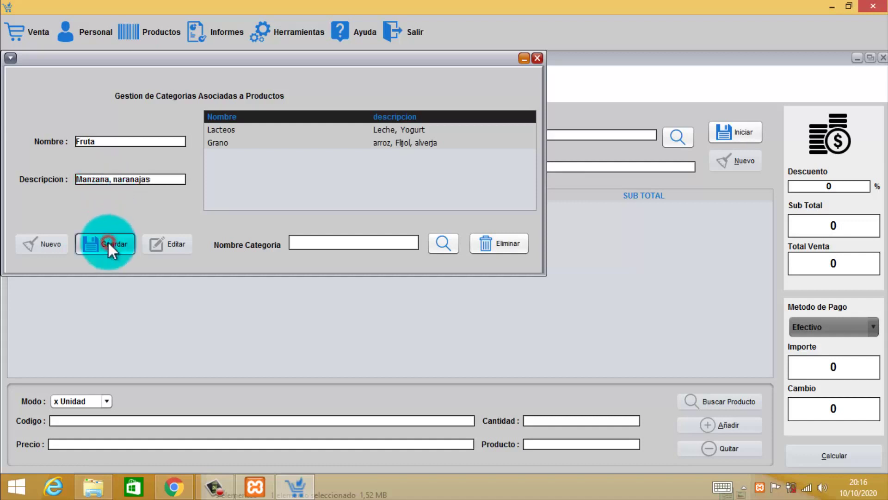
left_click(496, 265)
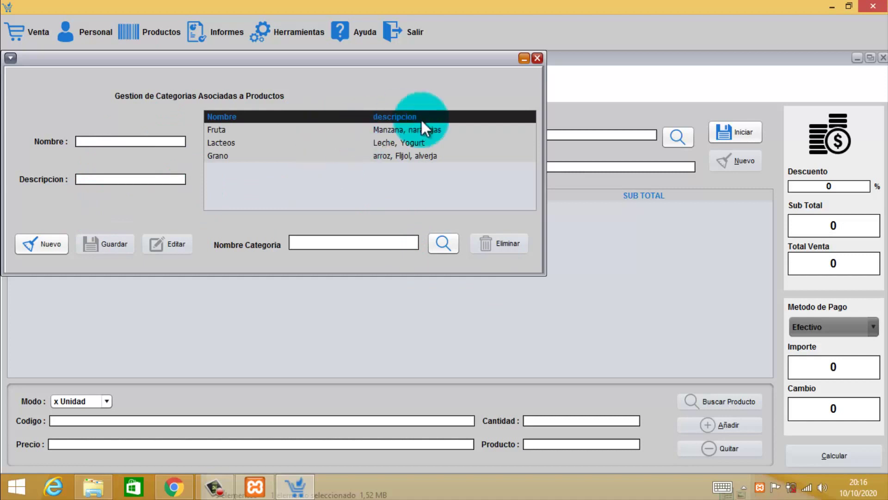
left_click(538, 57)
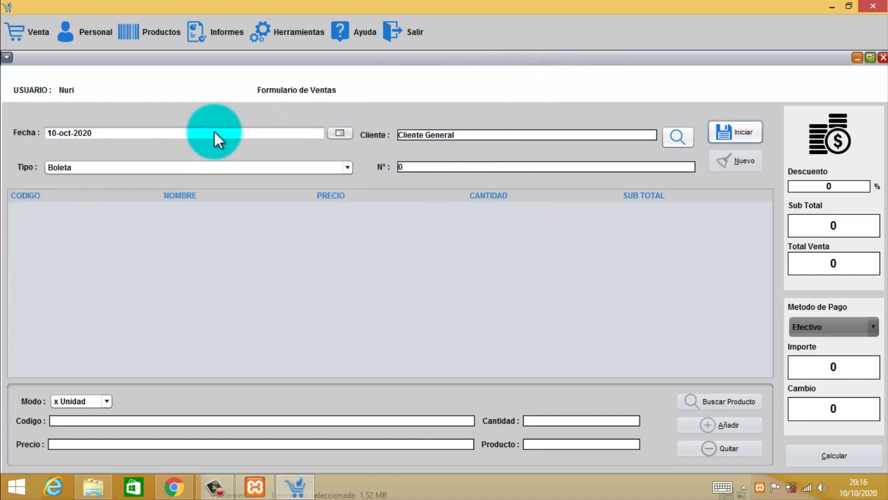
In the products panel, enter product code 123, name Frijol, description 'Frijol pesado', unit Kg.
left_click(129, 29)
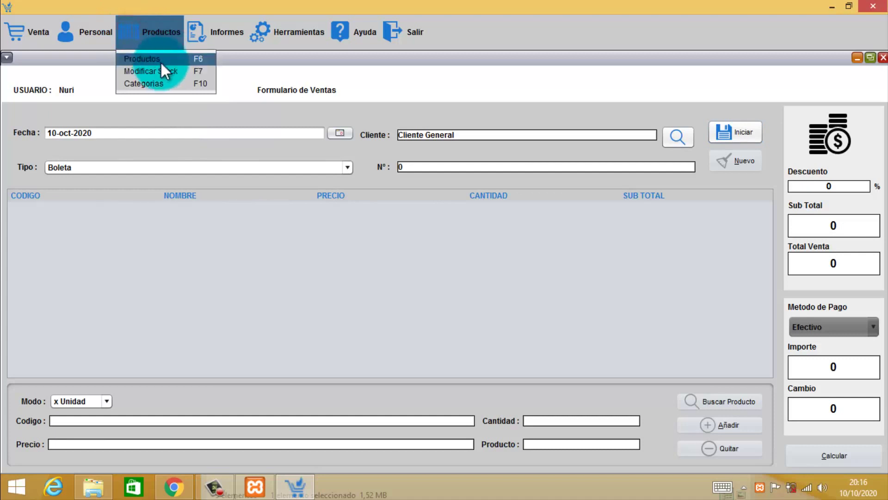
left_click(161, 59)
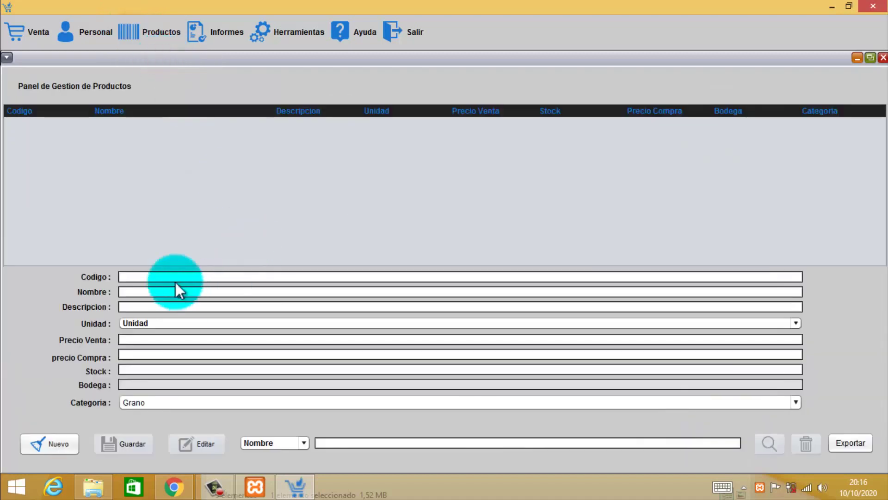
left_click(240, 401)
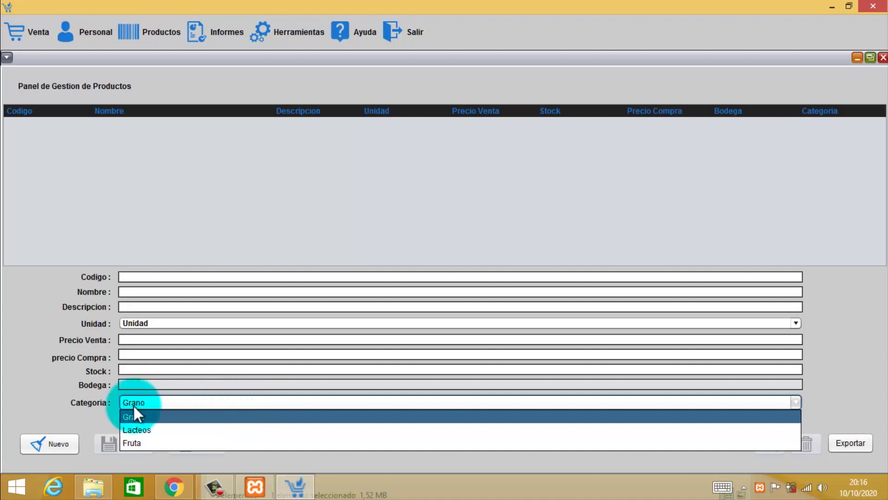
left_click(162, 273)
left_click(146, 277)
type("123")
key("Tab")
type("Frijol")
left_click(141, 307)
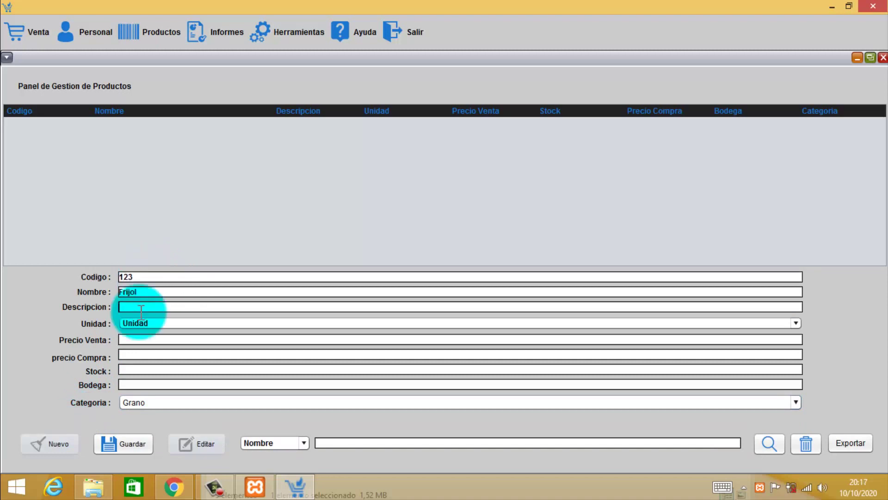
type("Frijol pesado")
left_click(149, 321)
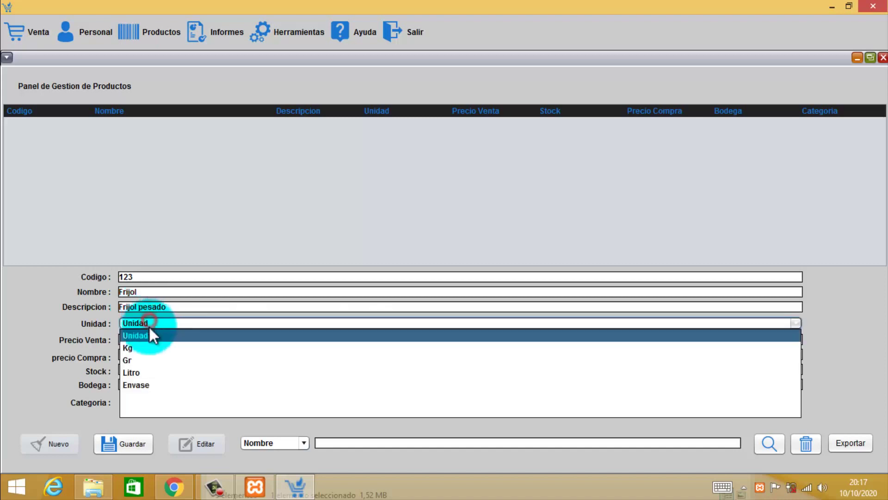
left_click(145, 350)
left_click(146, 340)
Set Frijol's sale price 4000, purchase price 2500, stock 10 and bodega 30.
left_click(144, 341)
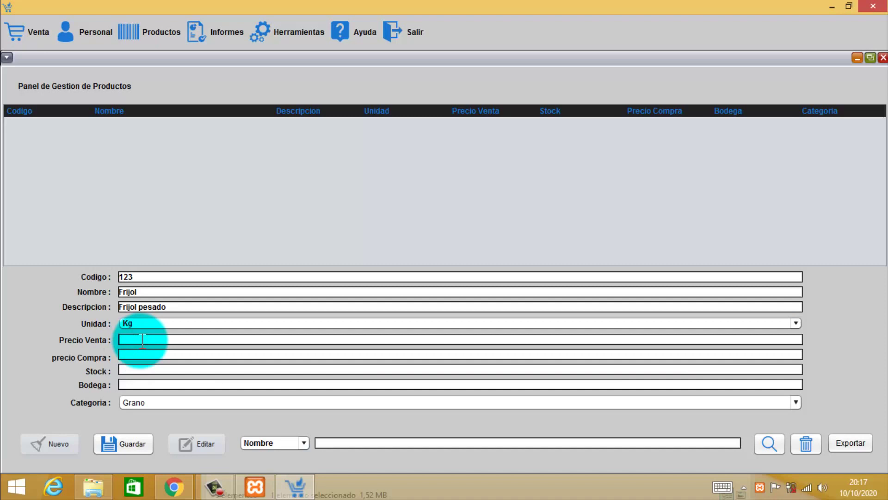
type("4")
type(".5")
key("BackSpace")
key("BackSpace")
key("BackSpace")
type("4000")
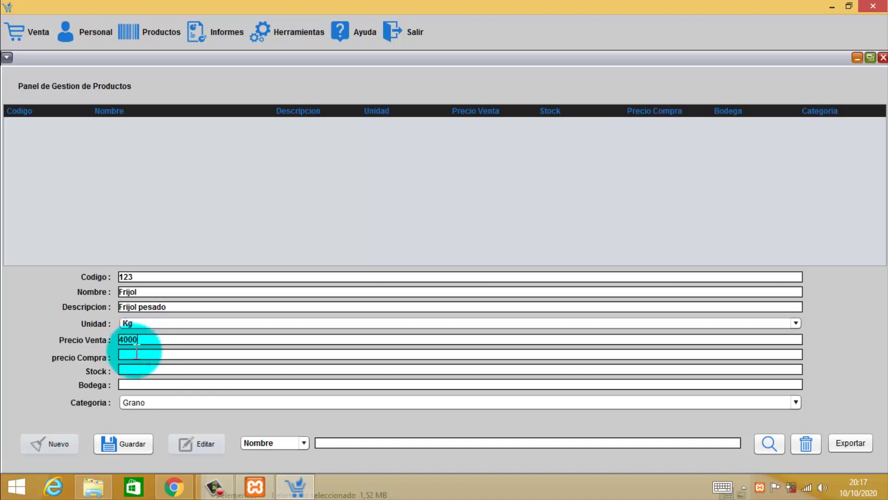
left_click(137, 353)
type("2500")
left_click(136, 369)
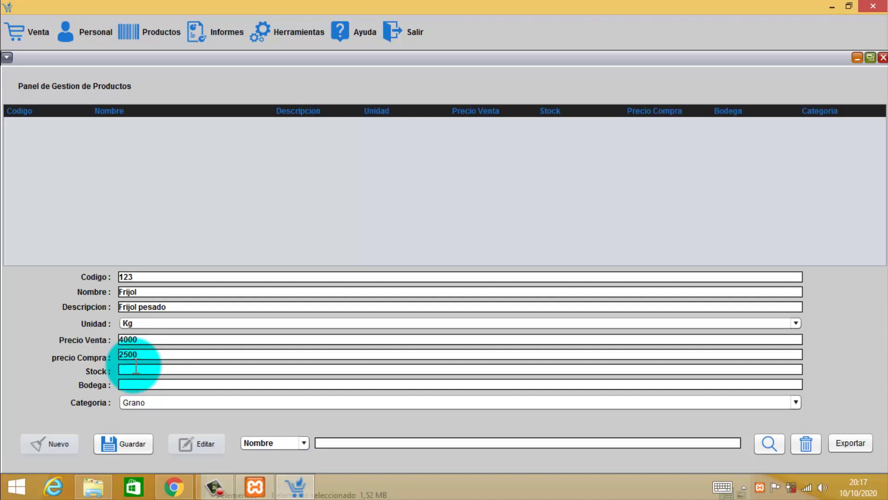
type("10")
left_click(134, 386)
type("30")
Keep category Grano and save the Frijol product, confirming the message.
left_click(145, 405)
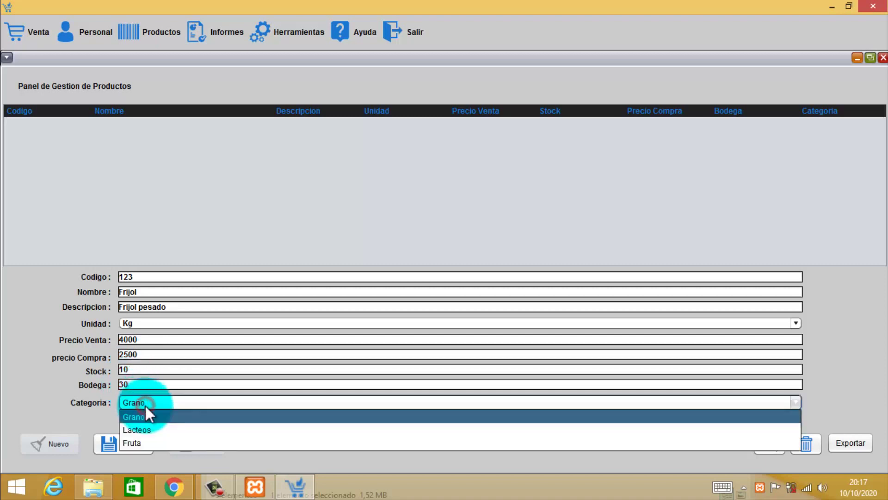
left_click(151, 417)
left_click(129, 442)
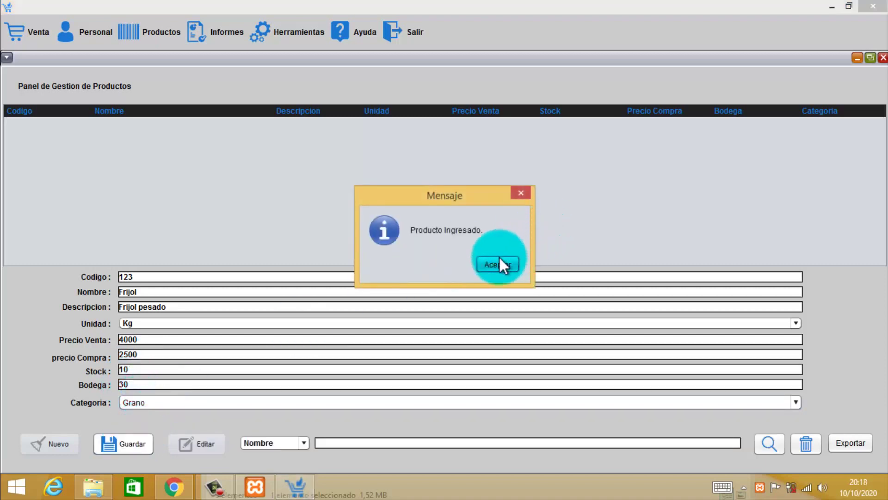
left_click(499, 256)
left_click(137, 272)
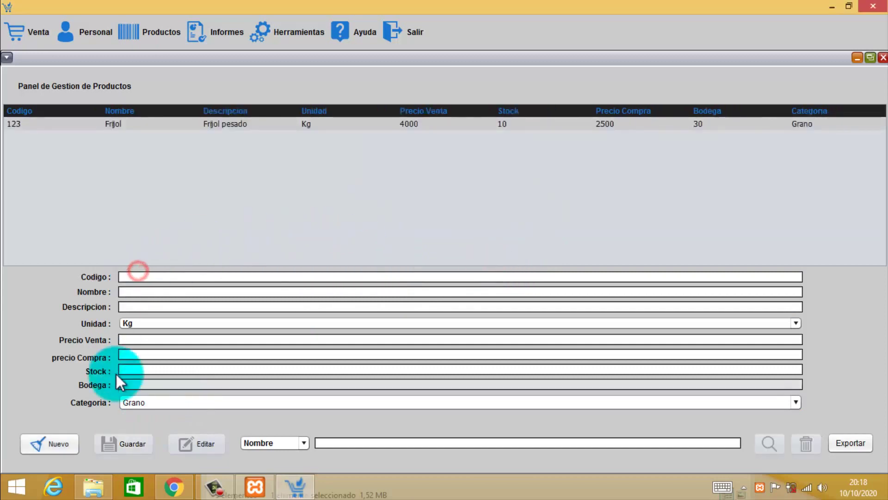
Start a new product with code 12345, name Avena, description 'leche', unit Litro.
left_click(43, 443)
left_click(156, 276)
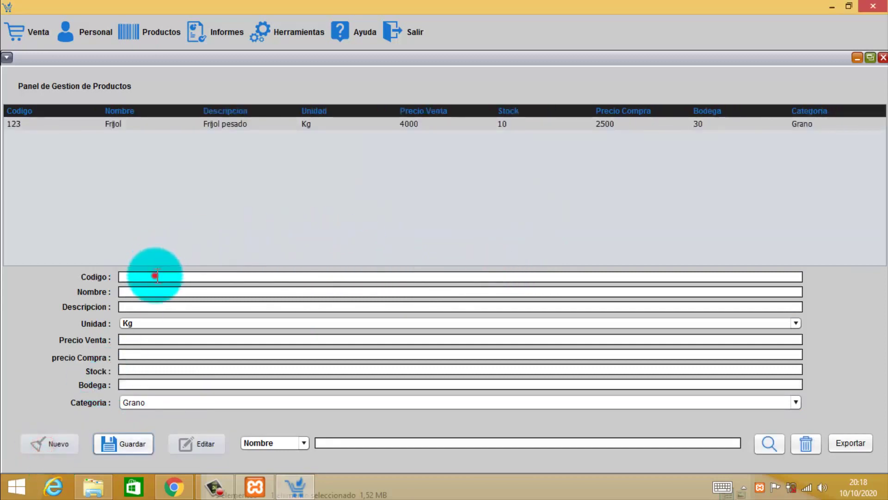
left_click(158, 275)
type("12345")
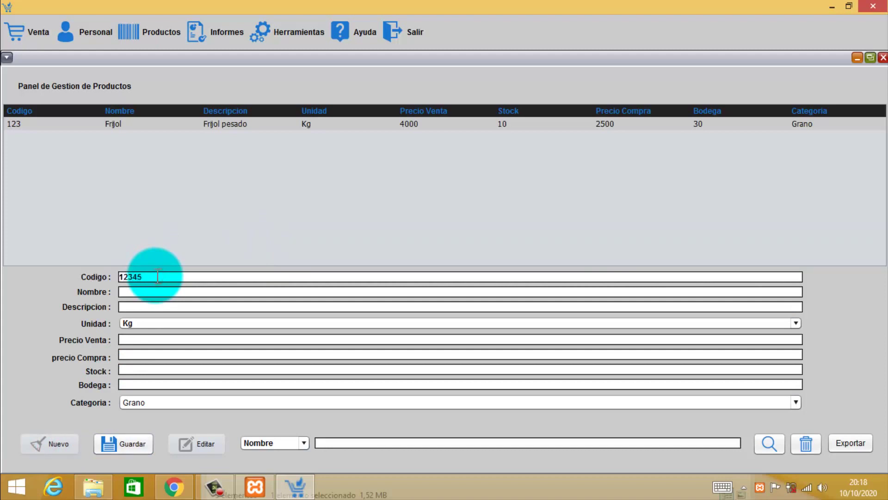
left_click(139, 291)
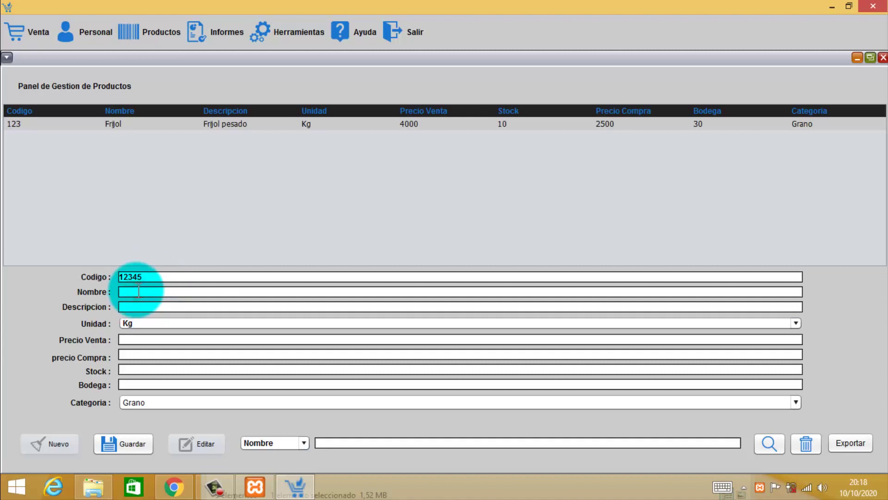
type("Avena")
left_click(132, 308)
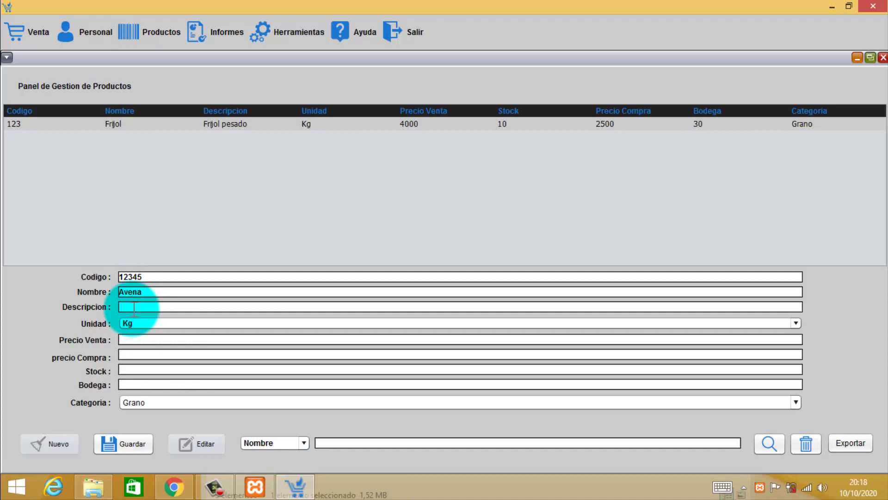
type("leche")
left_click(148, 322)
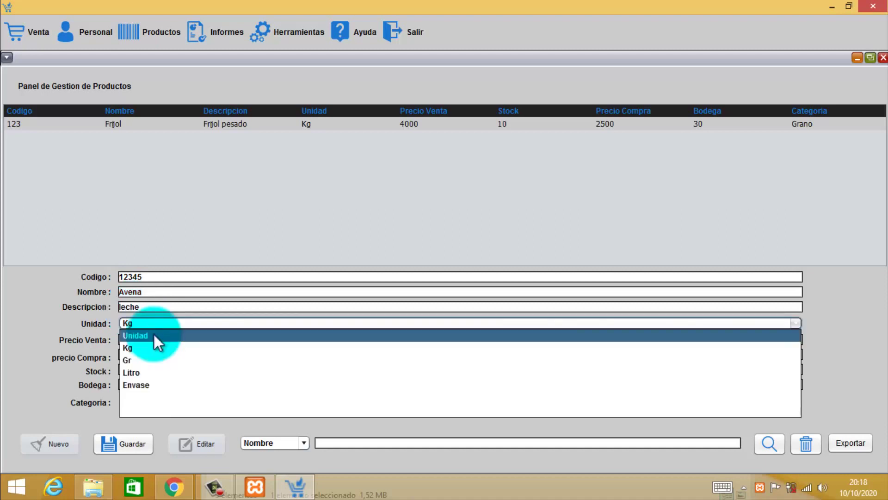
left_click(131, 372)
Give Avena sale price 3000, purchase 2000, stock 12, bodega 20, category Lacteos, and save.
left_click(136, 339)
type("3000")
left_click(133, 354)
type("2000")
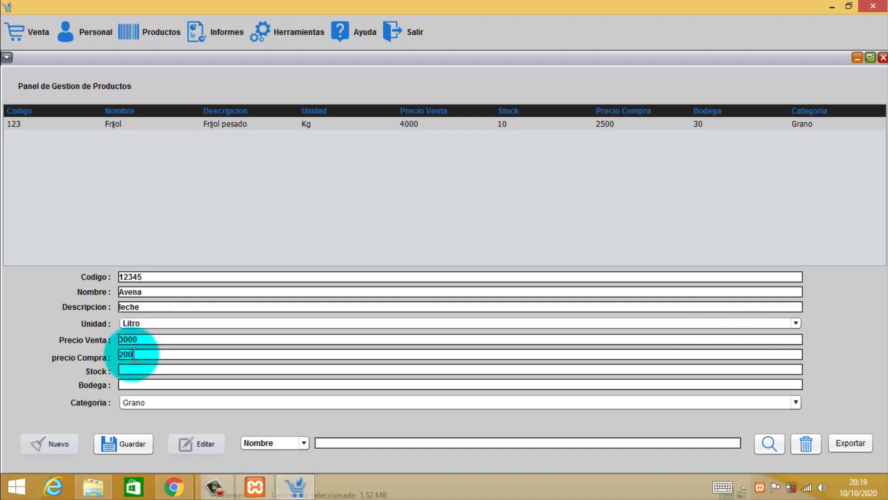
left_click(133, 371)
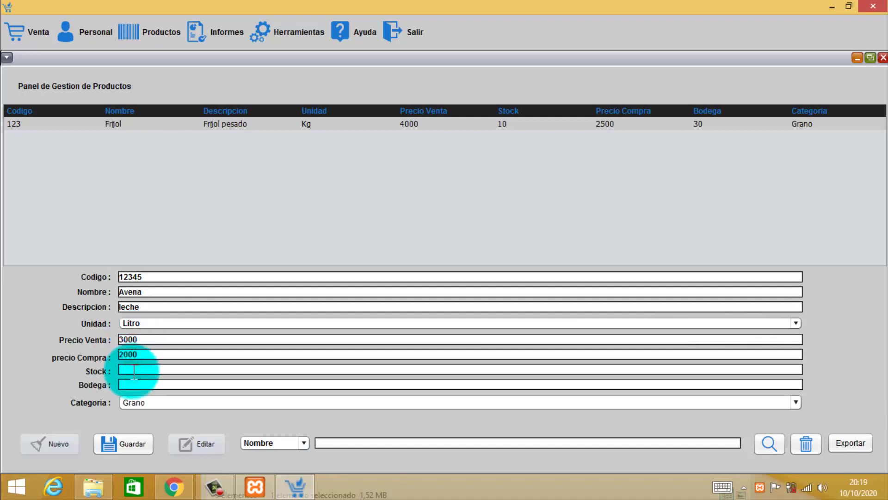
type("12")
left_click(132, 384)
type("20")
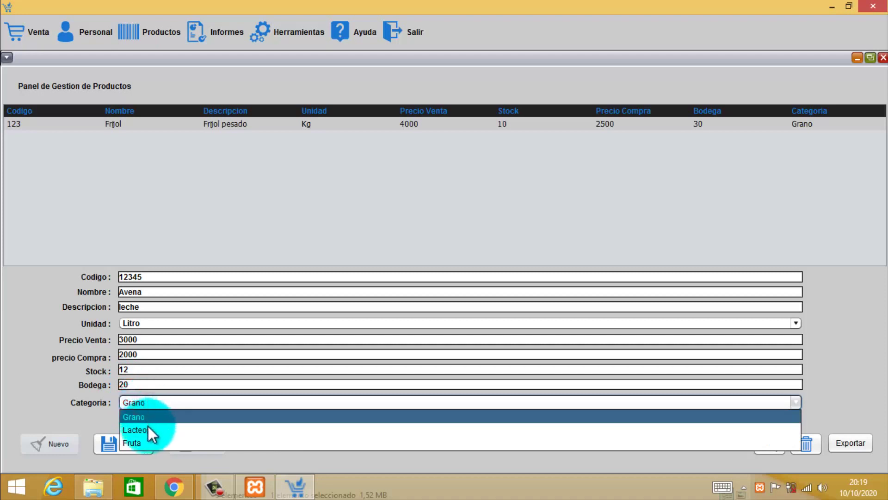
left_click(148, 428)
left_click(127, 443)
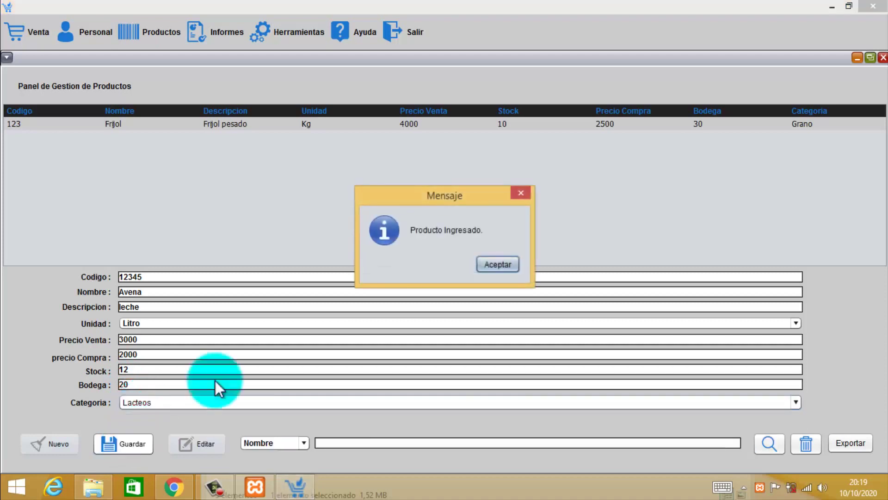
left_click(500, 261)
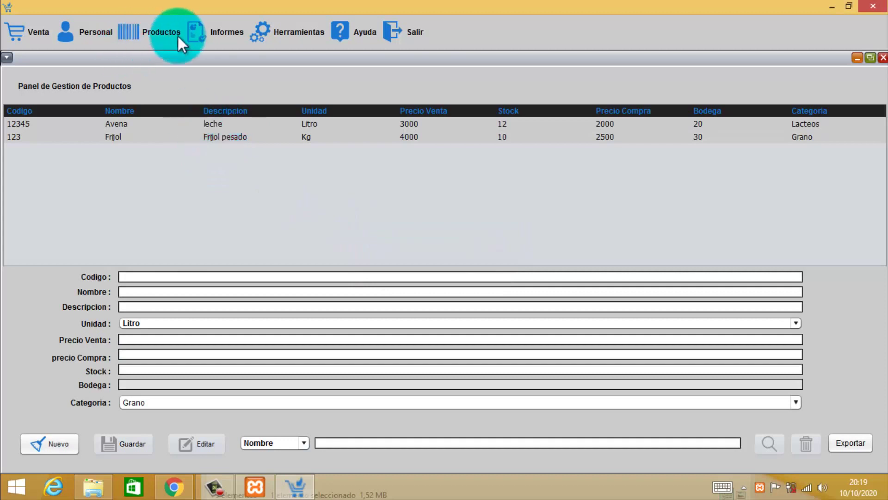
In Datos Empresa para Boleta, enter the company name and its Rut number.
left_click(207, 38)
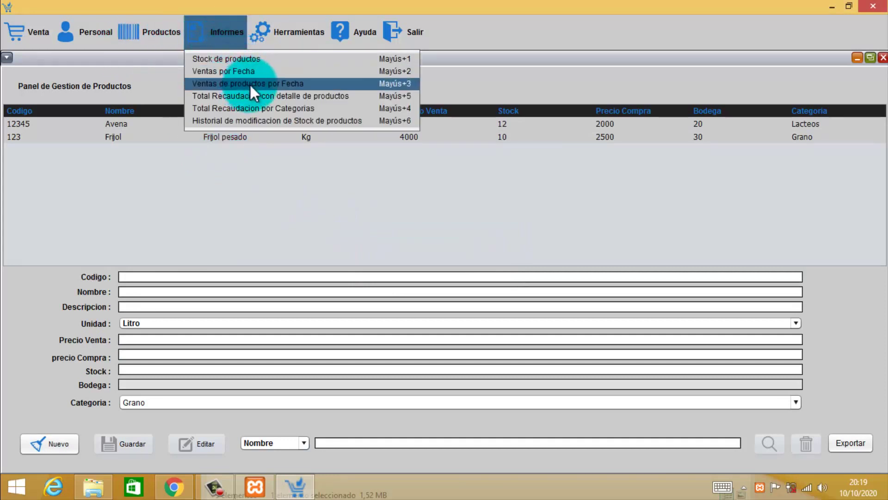
left_click(283, 34)
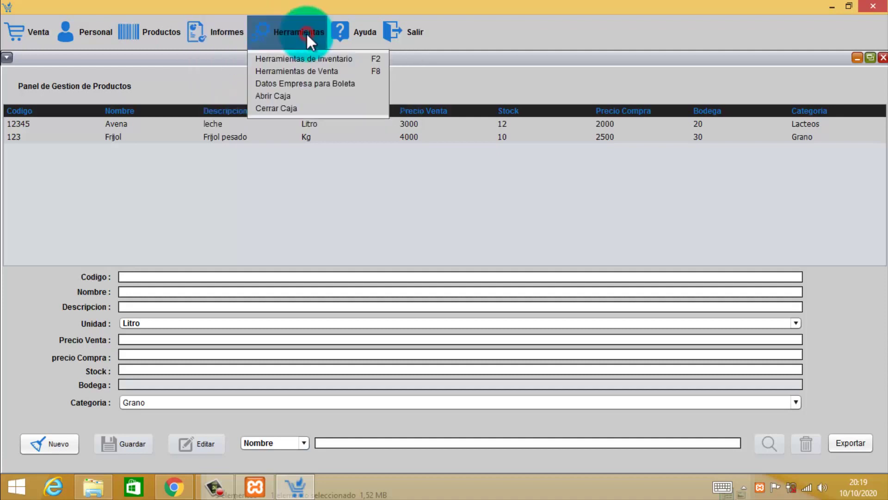
left_click(292, 35)
left_click(296, 83)
left_click(71, 139)
type("Nu")
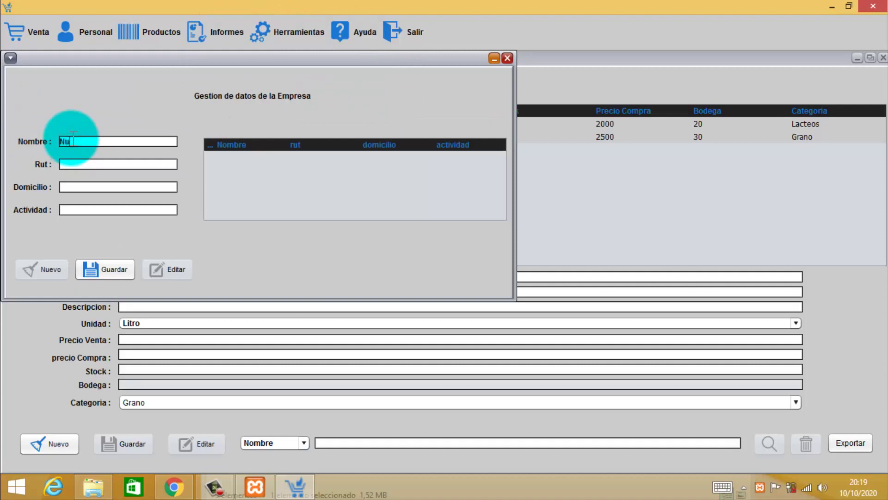
type("ri")
left_click(79, 164)
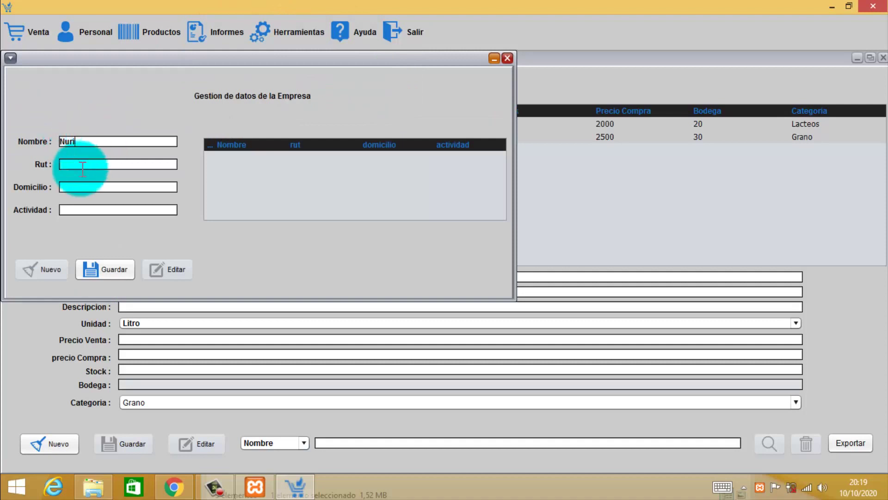
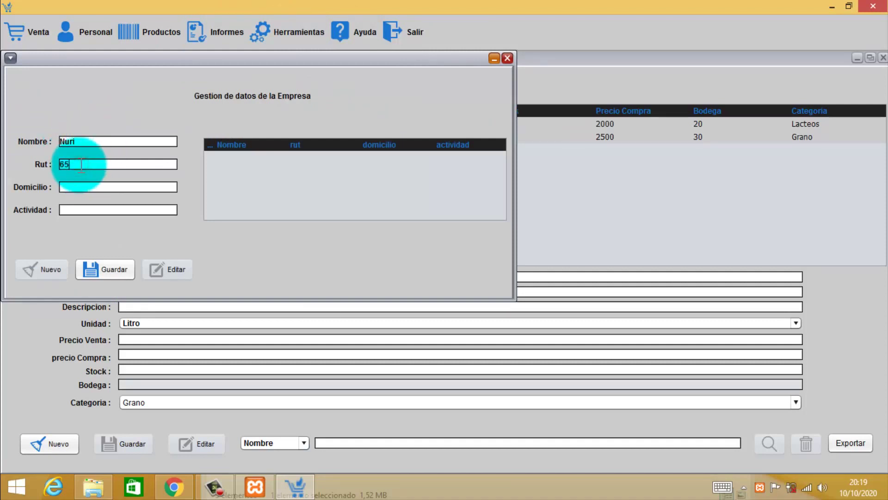
Set address 'Aire libre' and activity 'Comerciante', save the company data, and close the window.
left_click(77, 187)
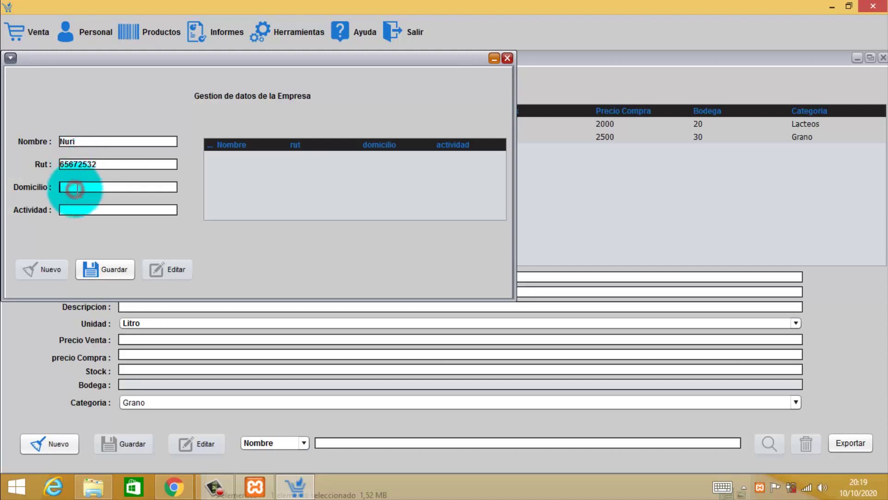
type("Aire libre")
left_click(74, 210)
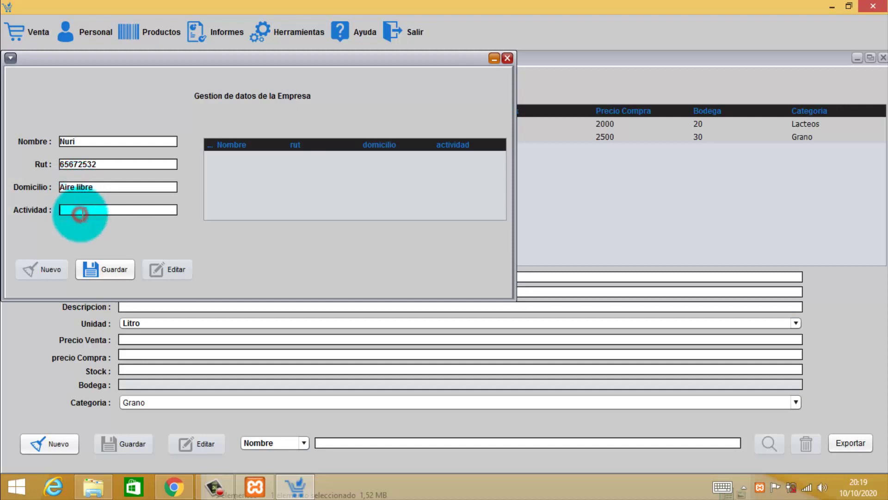
type("Comerciante")
left_click(101, 268)
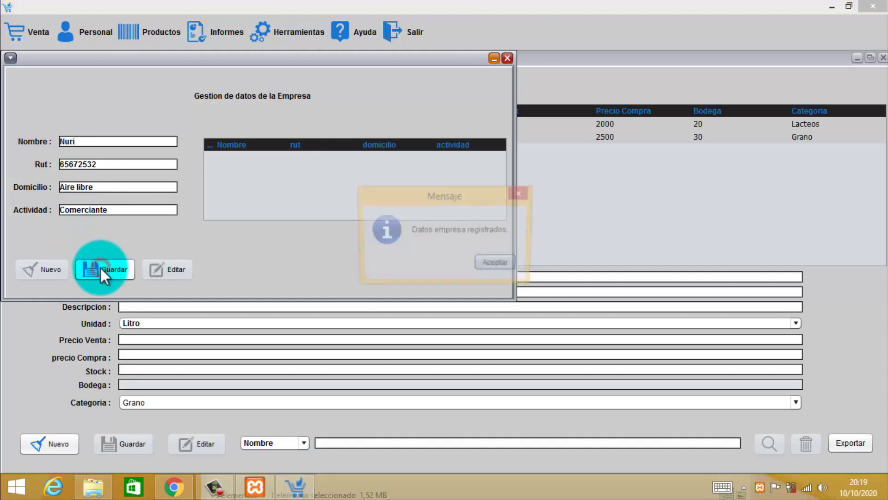
left_click(497, 255)
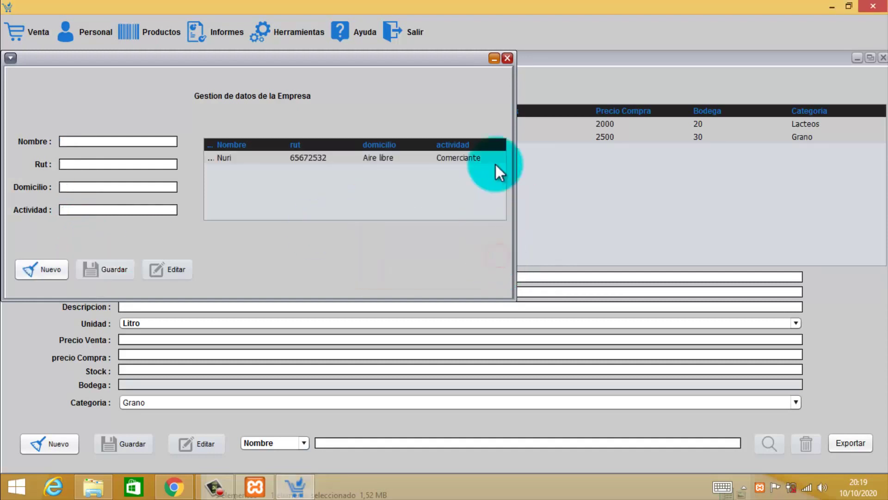
left_click(507, 59)
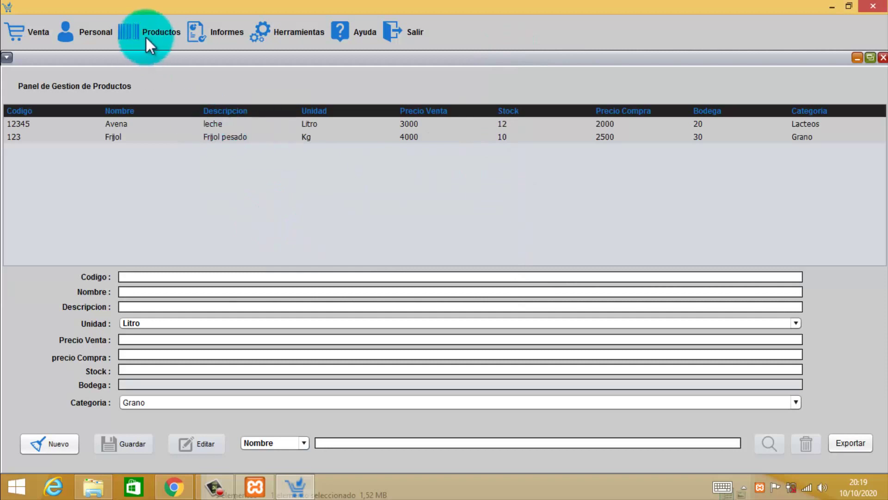
Open the sales form and check date 10-oct-2020, document type Boleta and Efectivo payment.
left_click(92, 29)
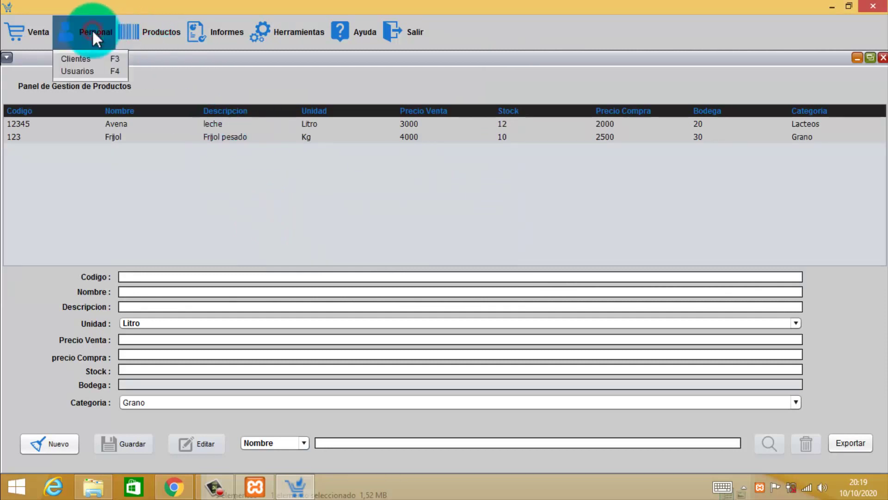
mouse_move(38, 37)
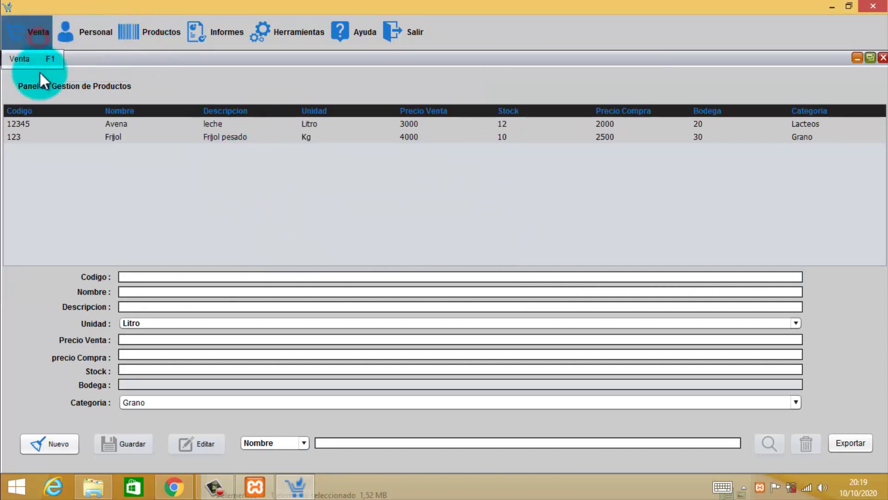
left_click(29, 62)
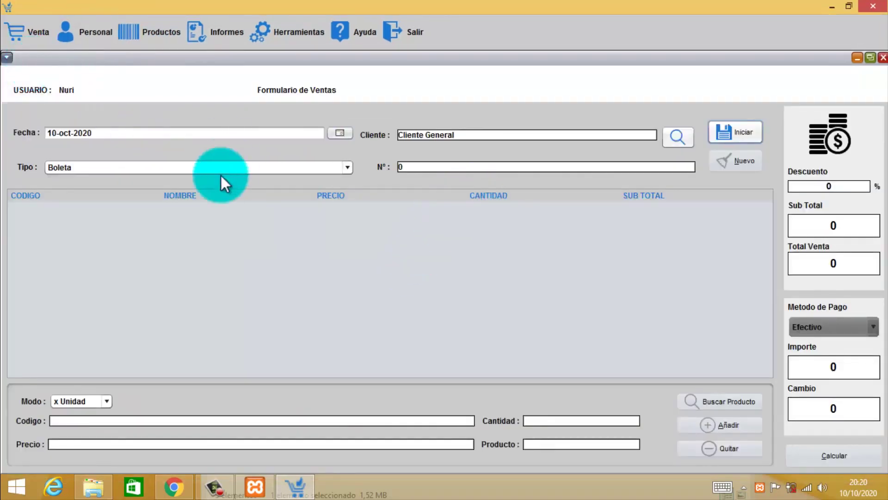
left_click(68, 134)
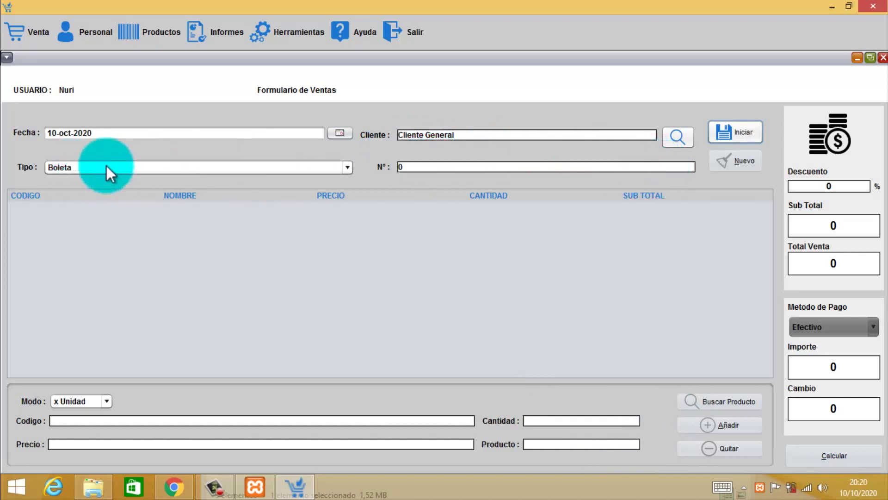
left_click(134, 167)
left_click(158, 167)
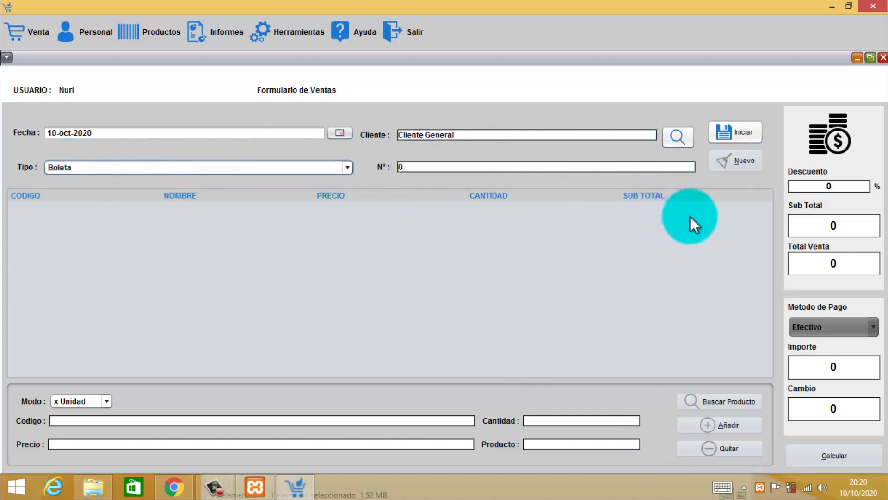
left_click(826, 323)
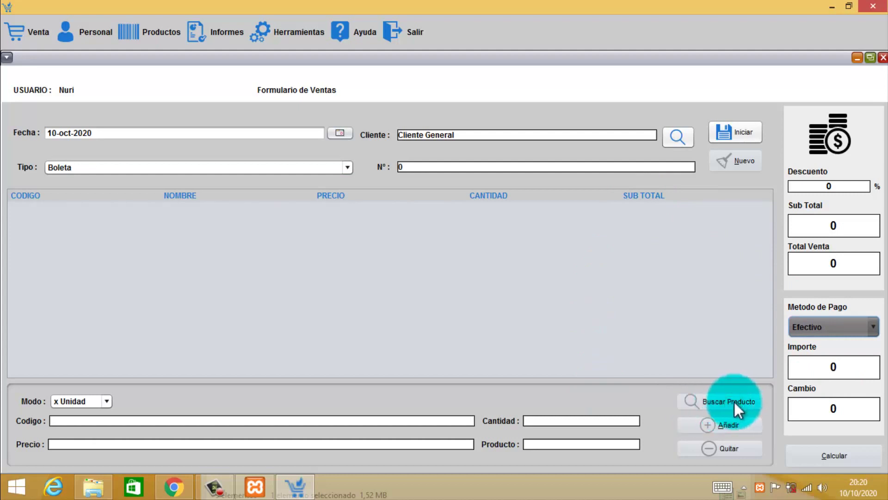
Search for Frijol and add 2 of it to the sale.
left_click(736, 132)
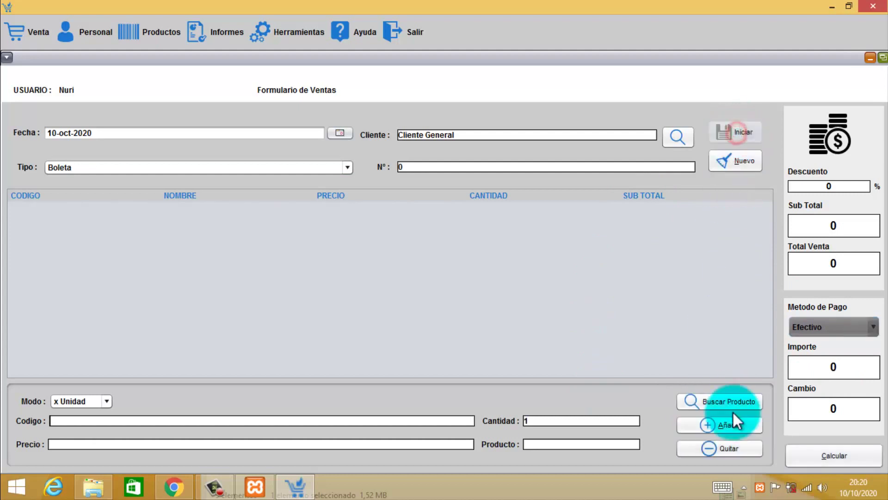
left_click(717, 401)
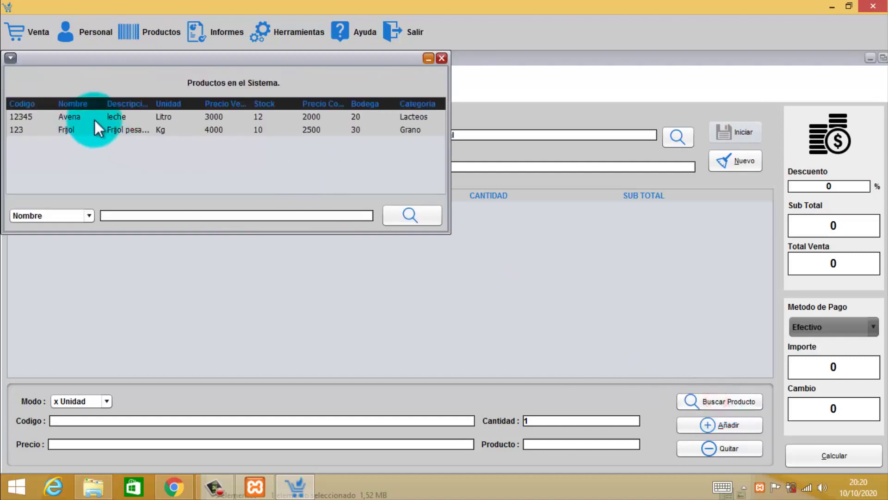
left_click(164, 118)
left_click(196, 215)
type("fri")
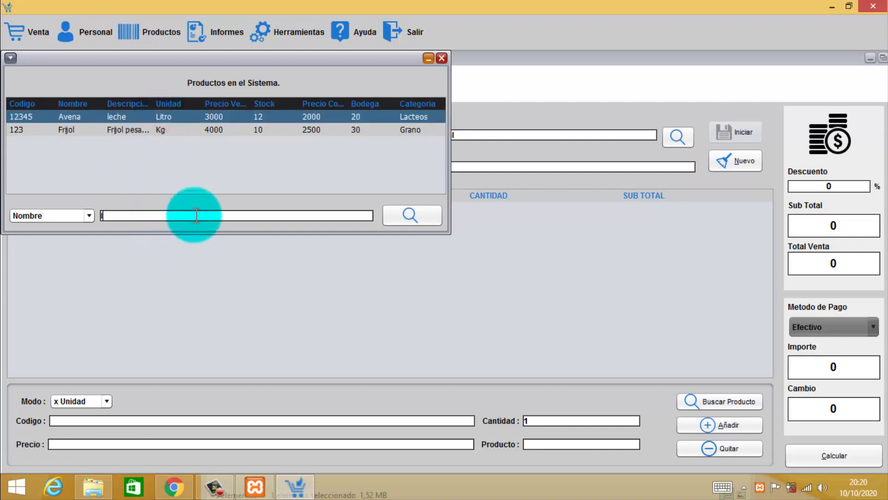
type("jol")
left_click(403, 223)
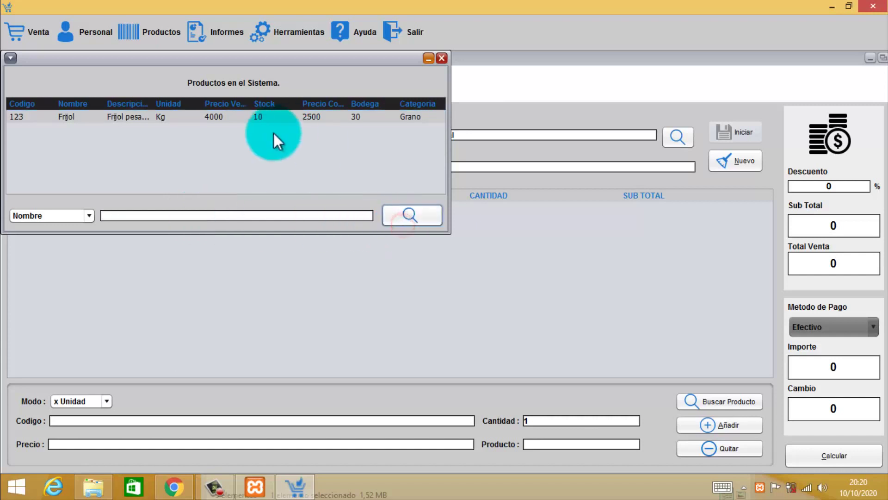
left_click(141, 121)
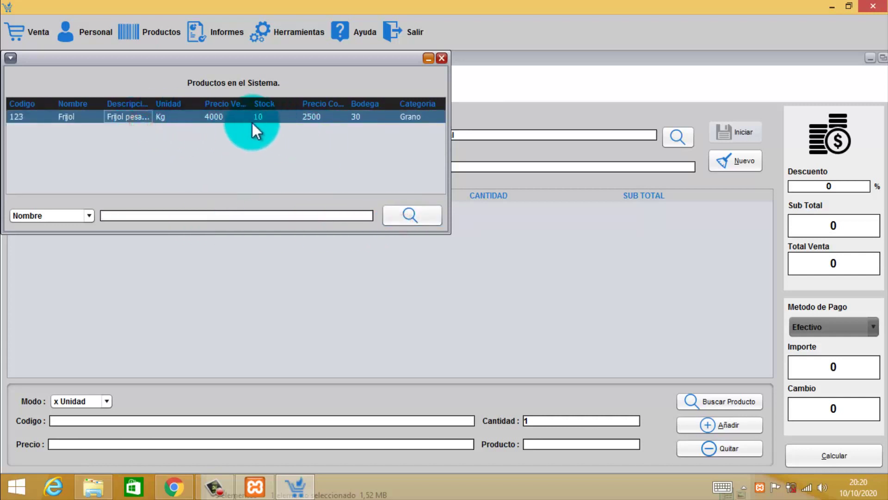
double_click(209, 117)
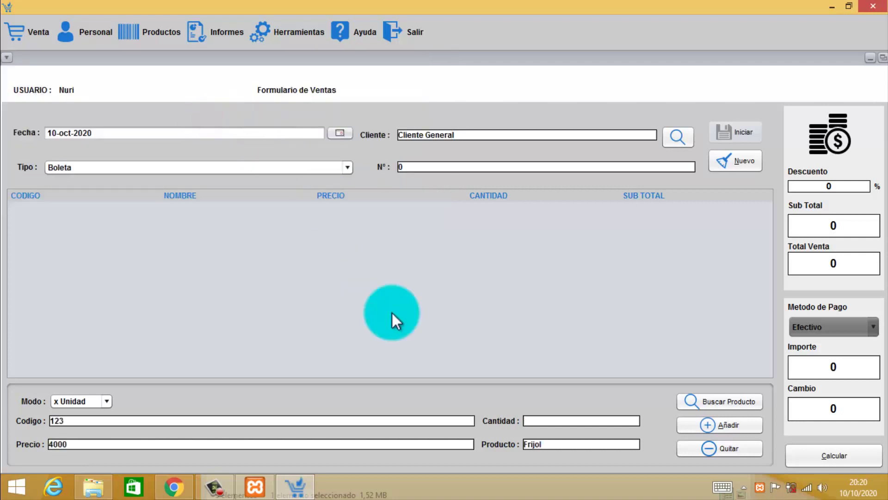
left_click(549, 421)
type("2")
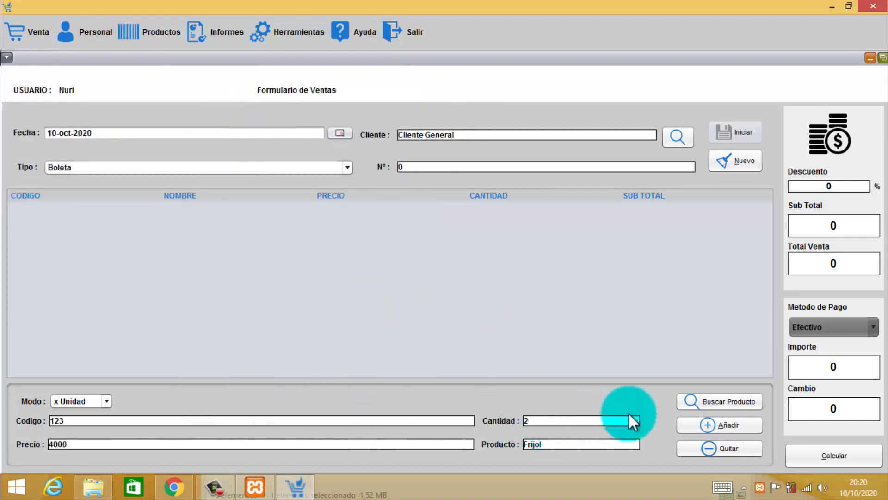
left_click(722, 424)
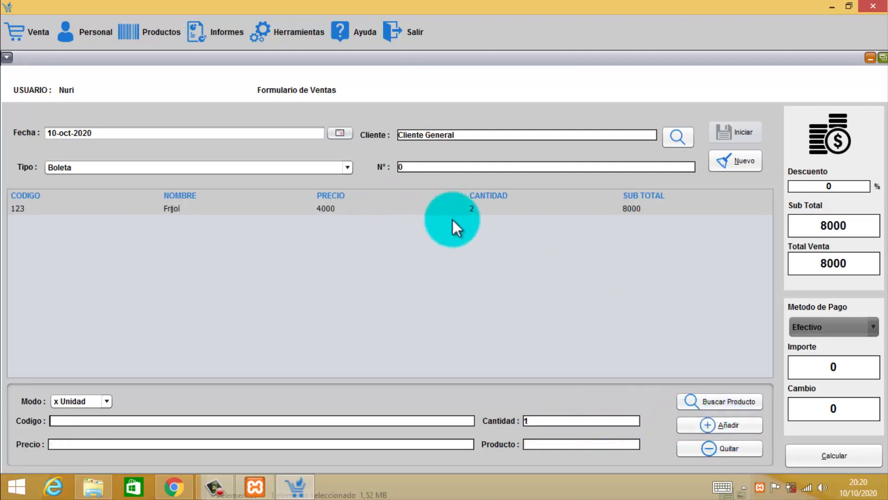
Load Avena and add 3 of it to the sale.
left_click(727, 401)
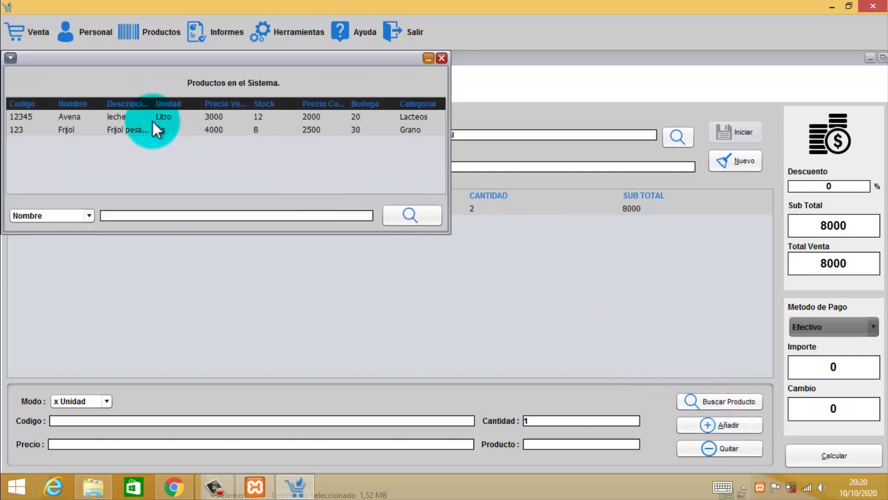
left_click(156, 118)
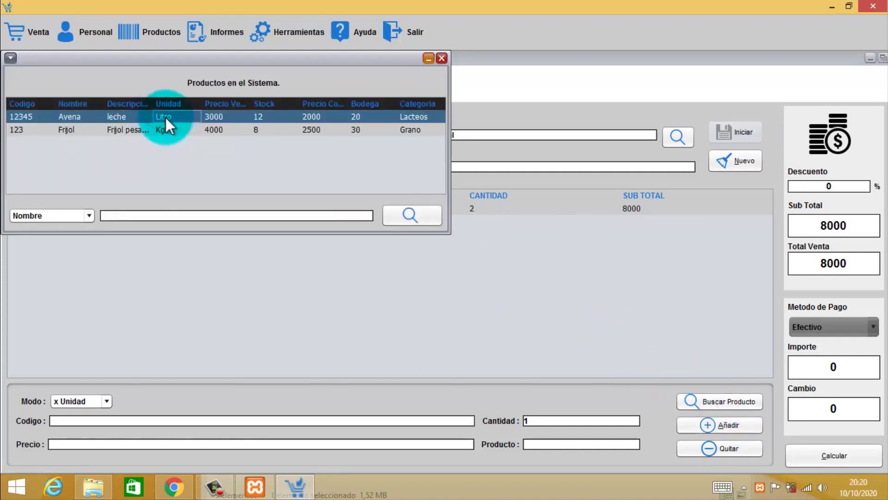
left_click(124, 117)
left_click(124, 117)
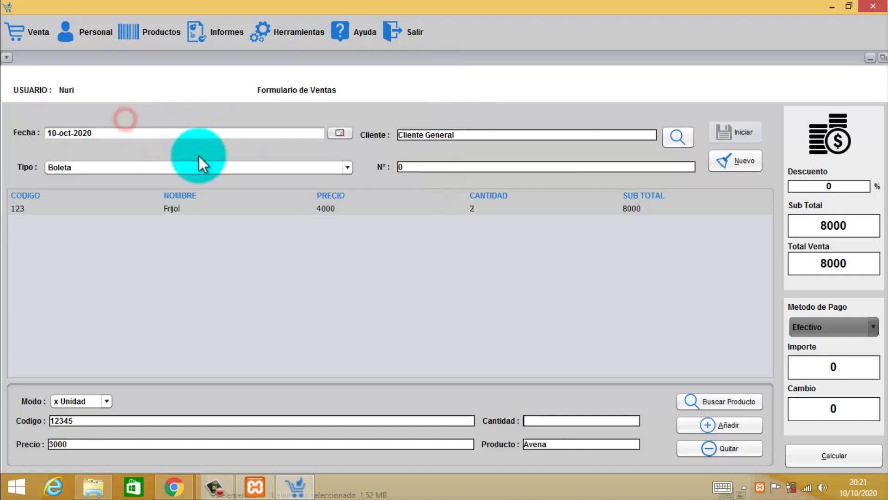
left_click(551, 422)
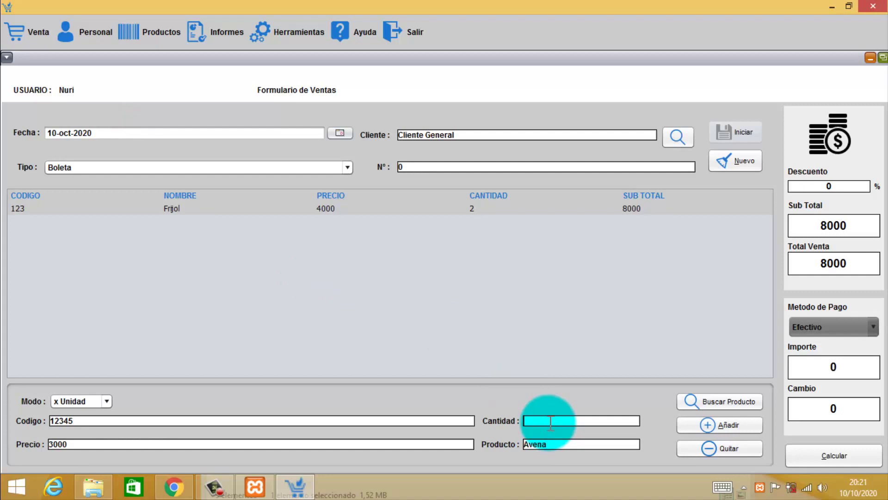
type("3")
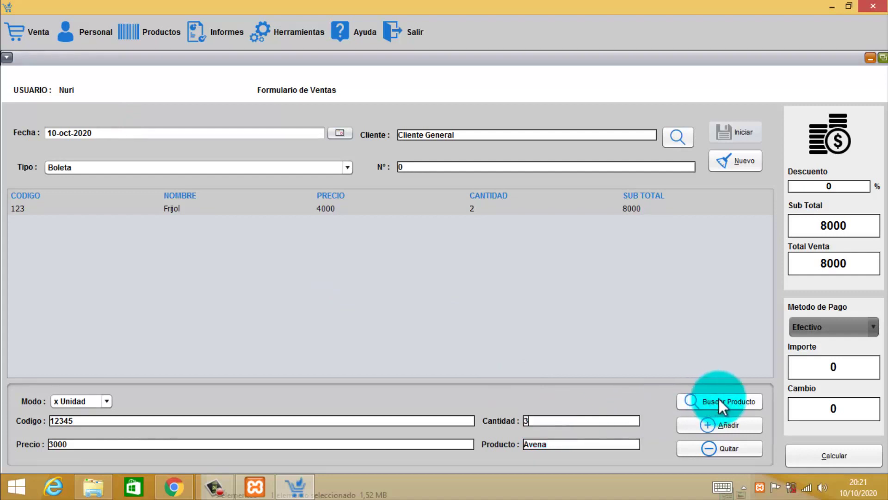
left_click(729, 424)
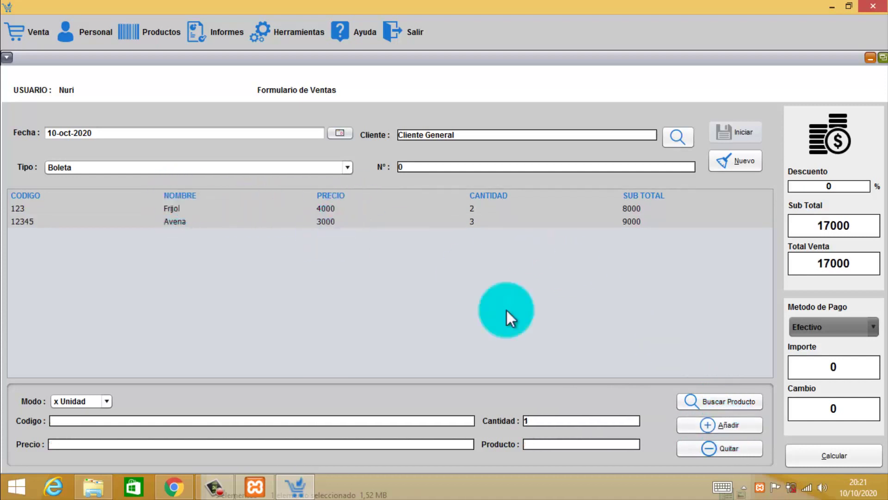
Enter a 50000 cash Importe, calculate the 33000 change, and dismiss the Vuelto message.
left_click(813, 366)
type("500")
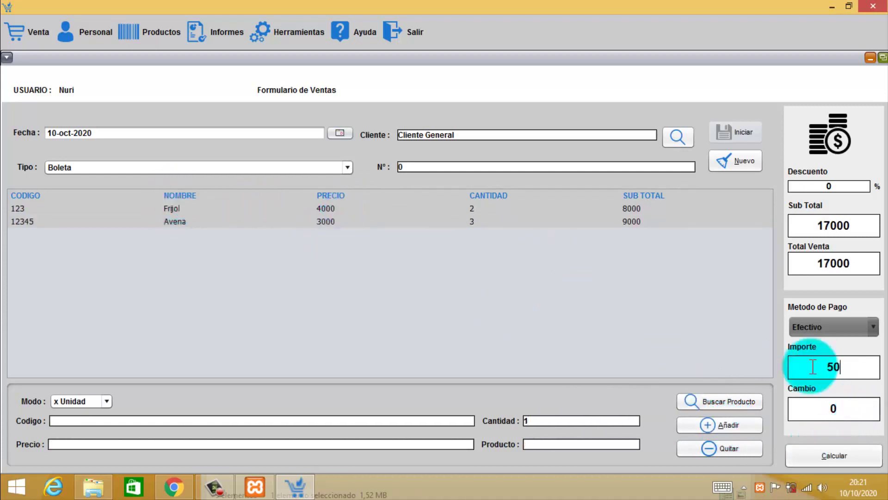
type("0")
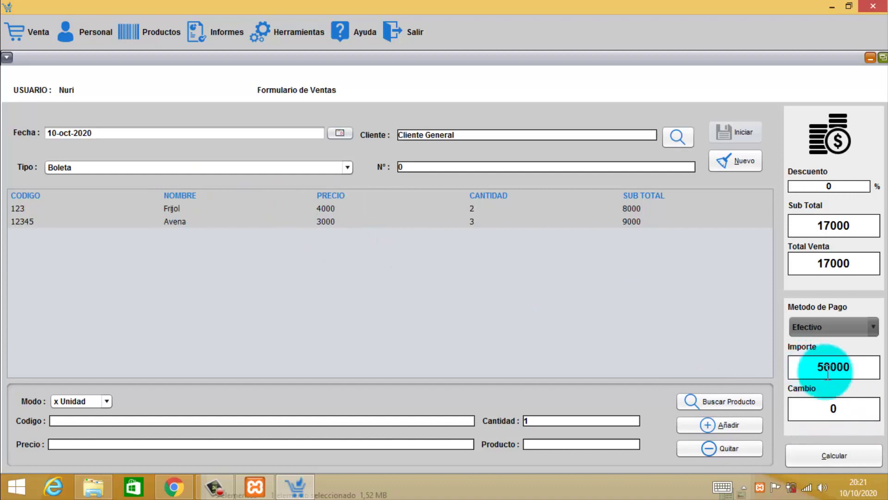
left_click(837, 454)
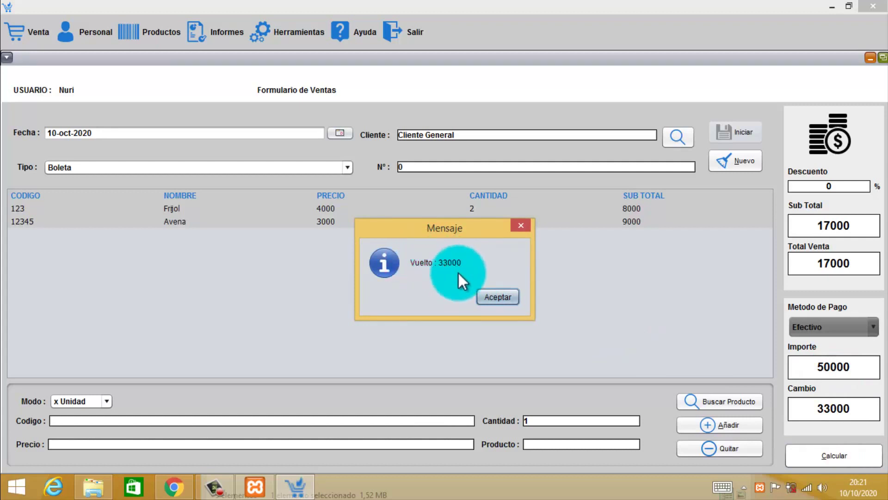
left_click(504, 298)
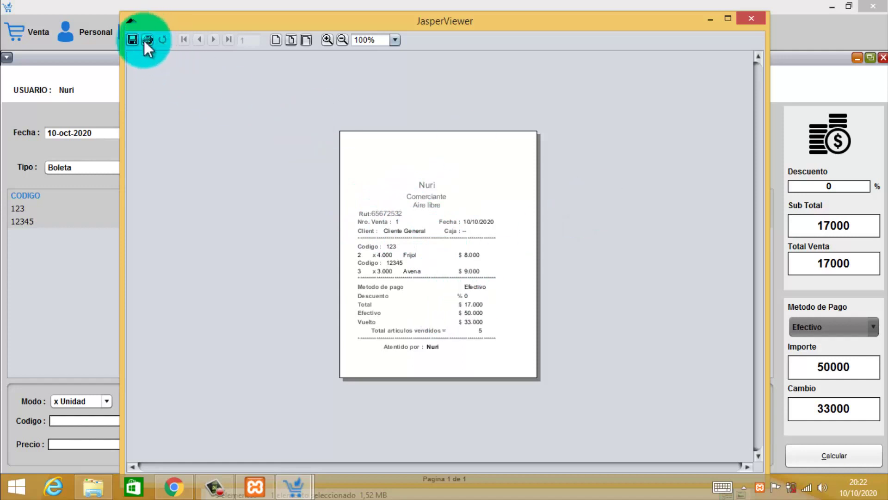
Close the JasperViewer preview of receipt 1 (total 17.000, change 33.000).
left_click(757, 18)
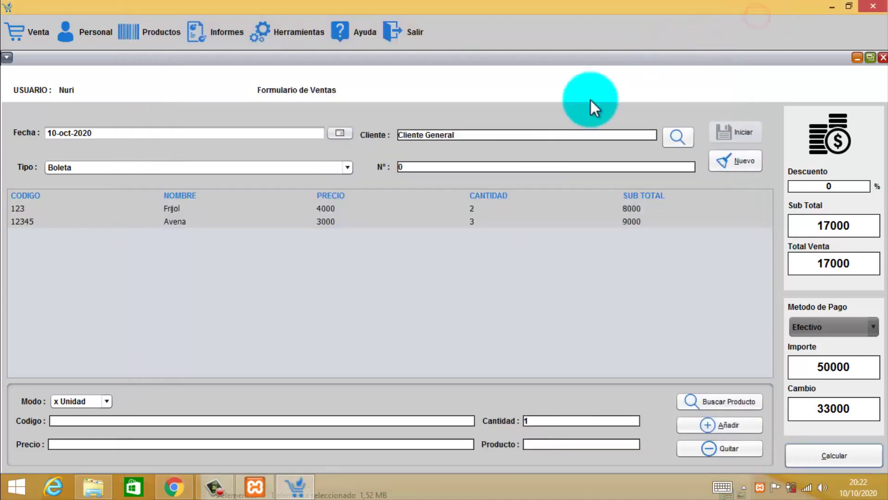
Check the receipt company data, close it, and open the Ventas por Fecha report dialog.
left_click(289, 32)
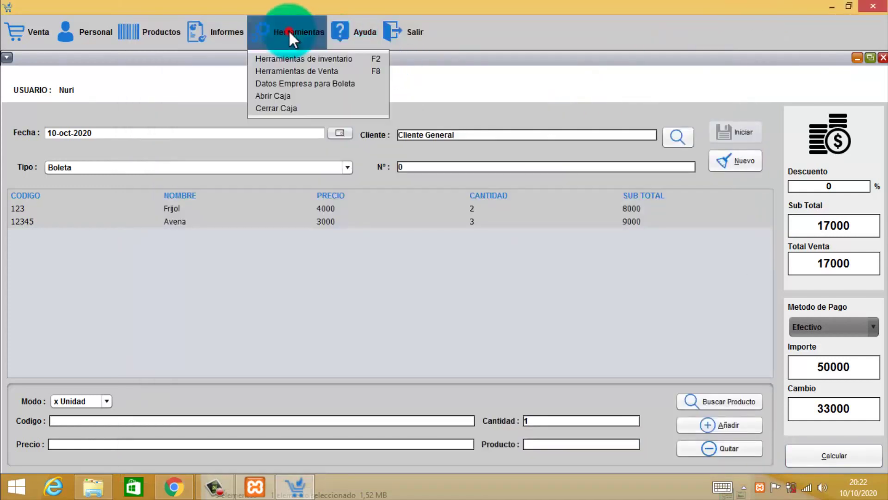
left_click(308, 83)
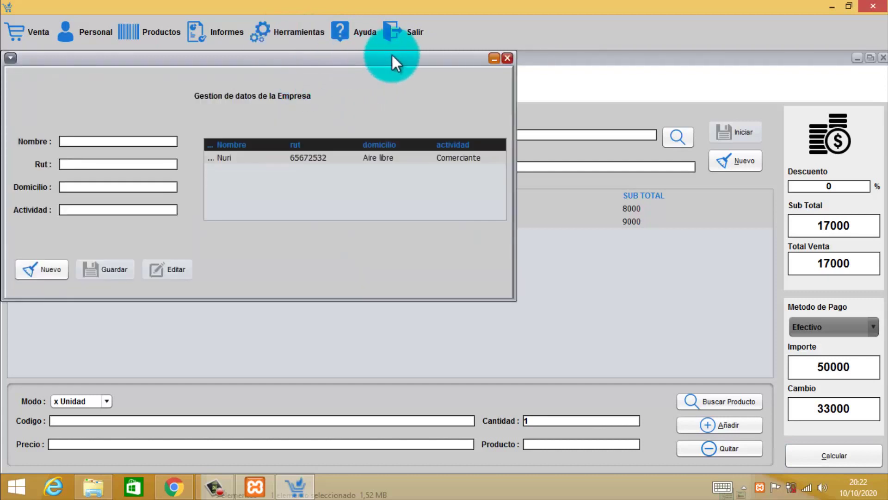
left_click(509, 58)
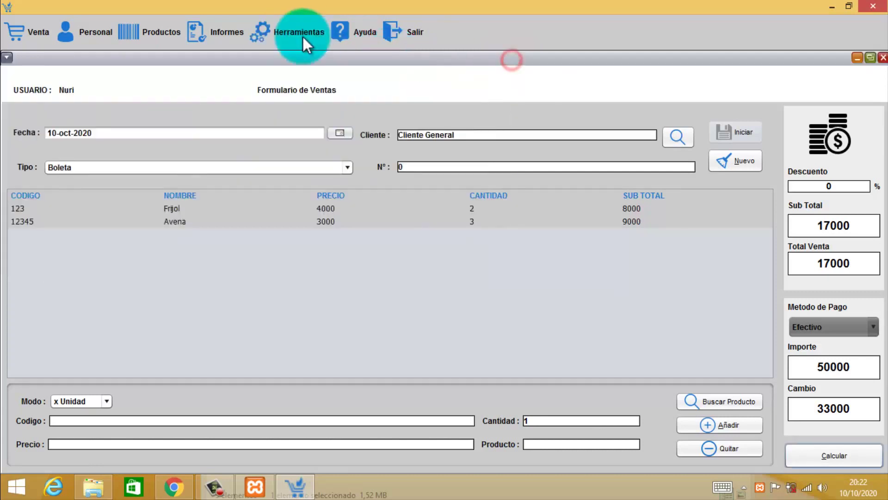
left_click(218, 33)
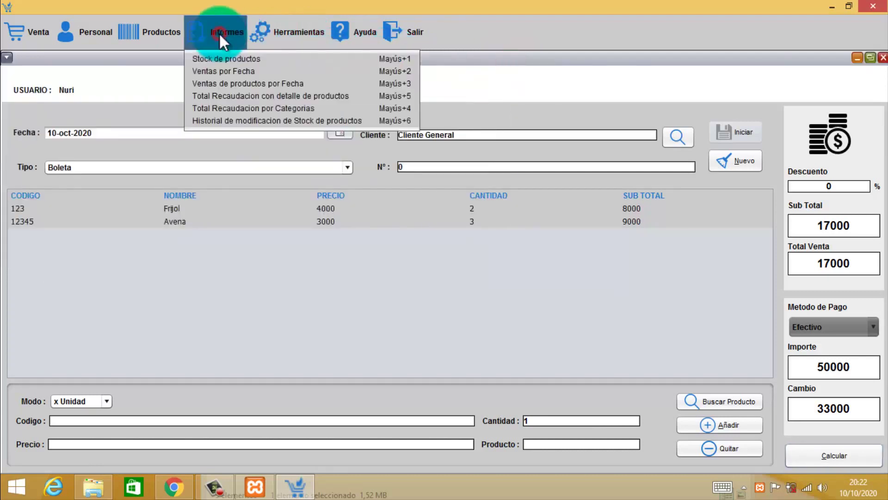
left_click(246, 71)
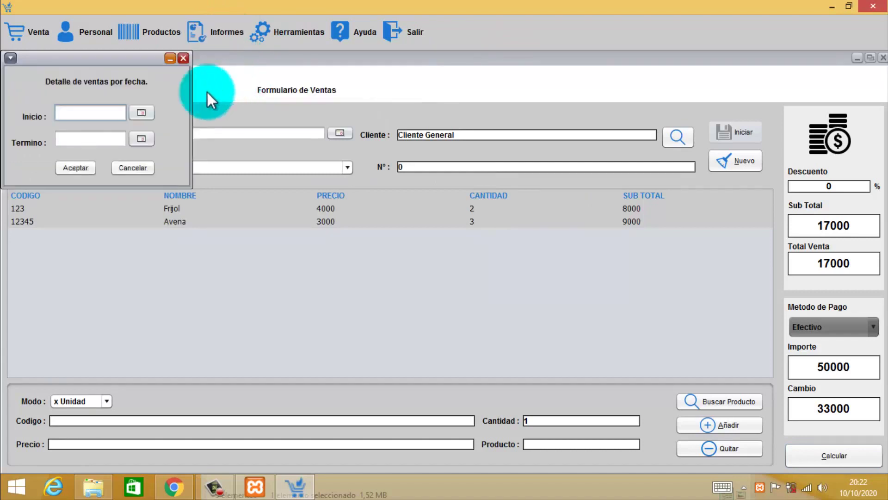
Generate the sales-by-date report for 10-oct-2020 to 10-oct-2020, then close the viewer.
left_click(142, 111)
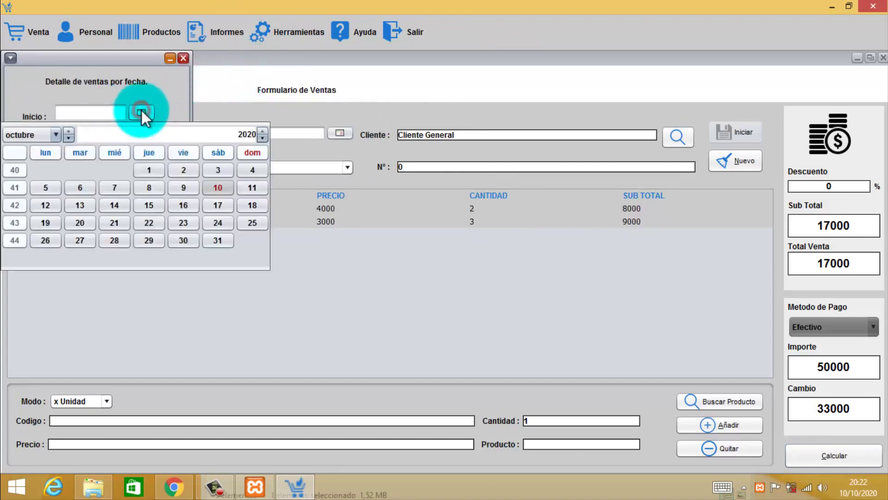
left_click(218, 187)
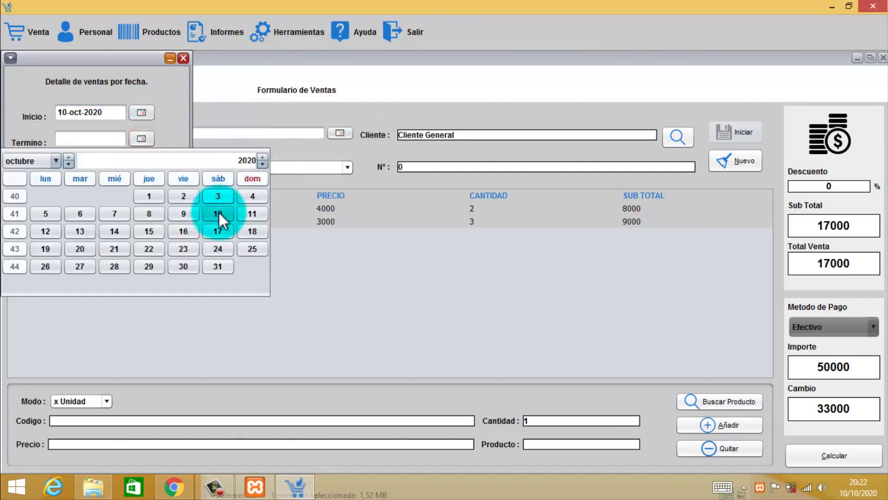
left_click(218, 213)
left_click(80, 167)
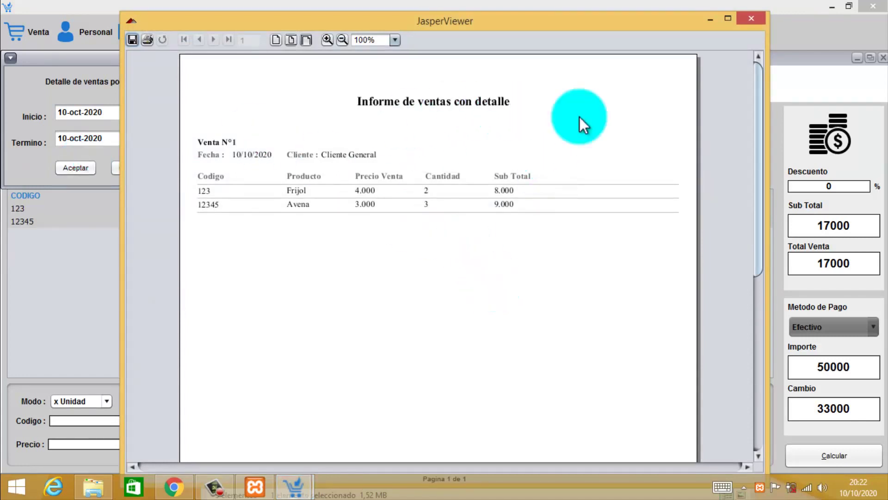
left_click(753, 19)
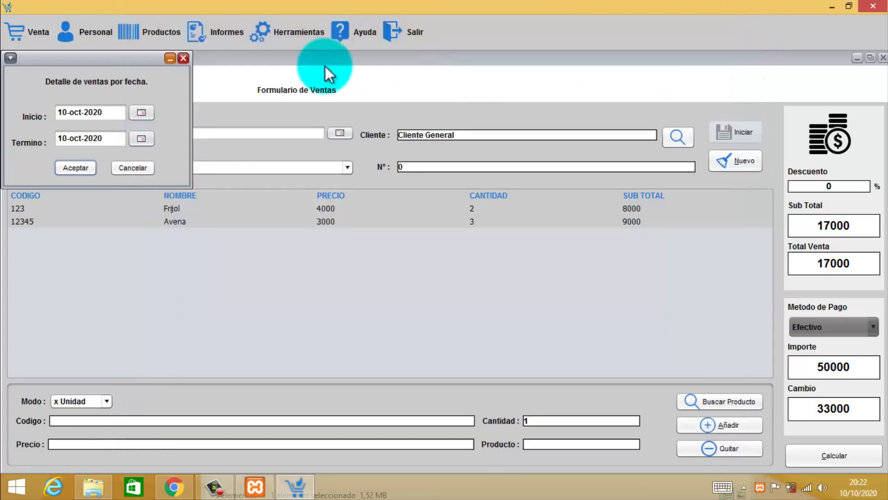
Close the sales-by-date dialog, briefly reopening and closing date report dialogs.
left_click(183, 58)
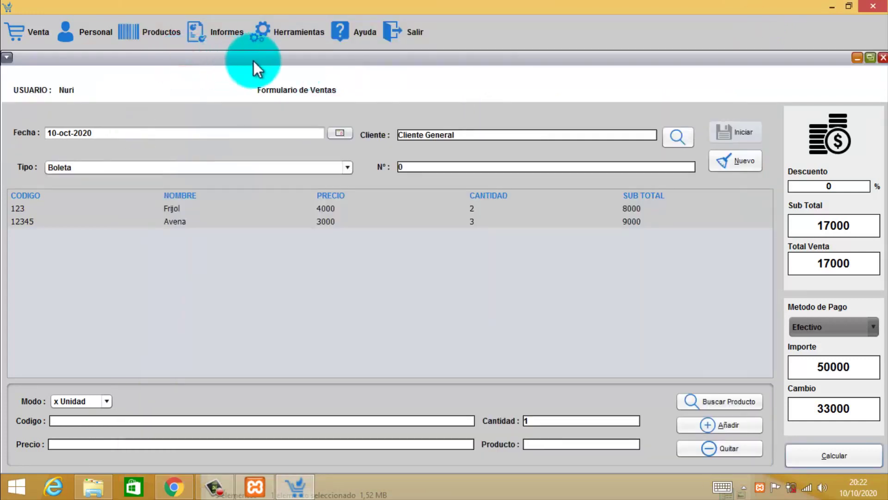
left_click(234, 34)
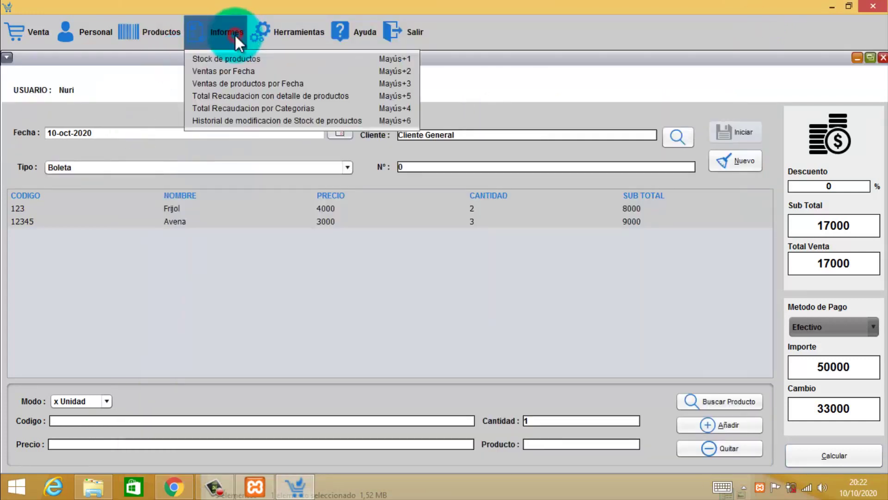
left_click(252, 71)
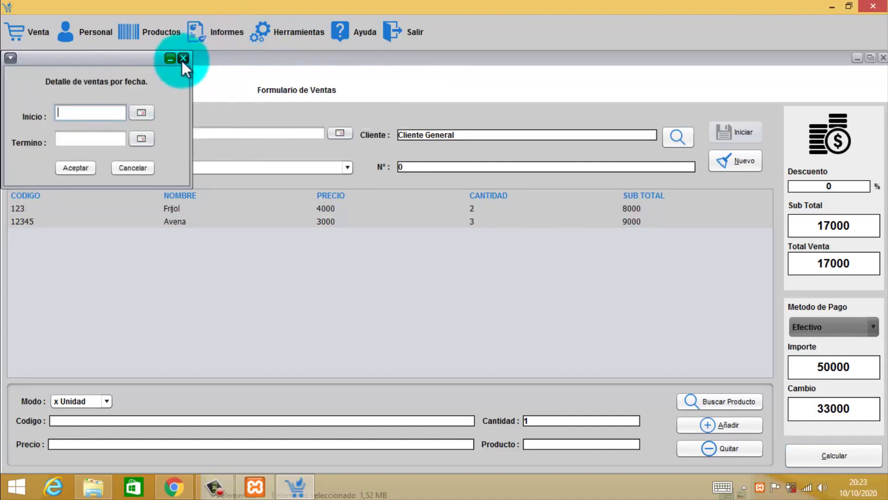
left_click(218, 36)
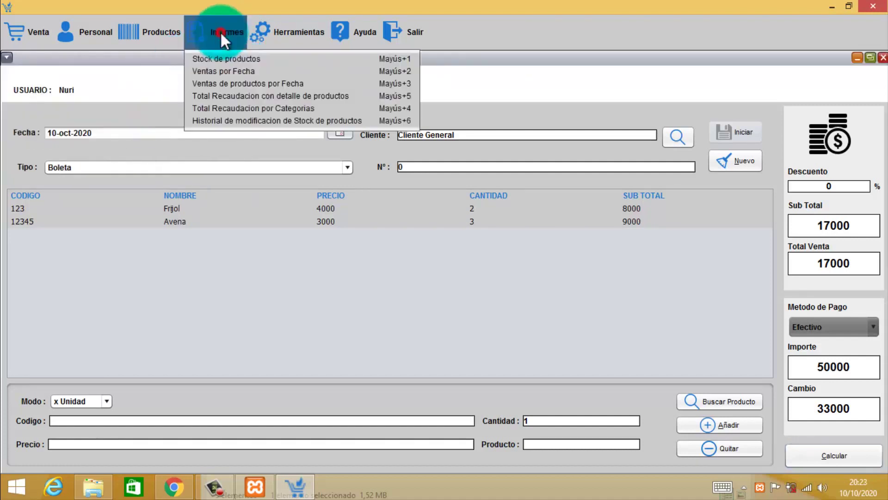
left_click(248, 83)
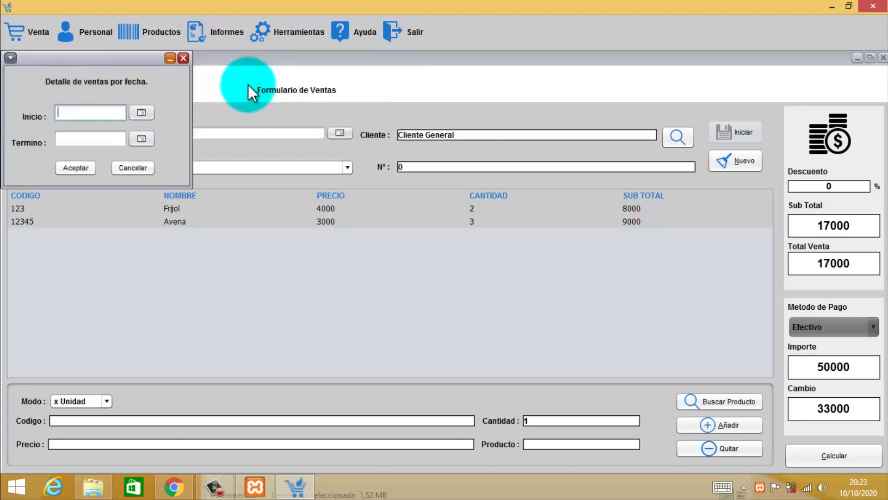
left_click(183, 58)
Run the revenue with product detail report for 10-oct-2020, view it, and close it.
left_click(224, 35)
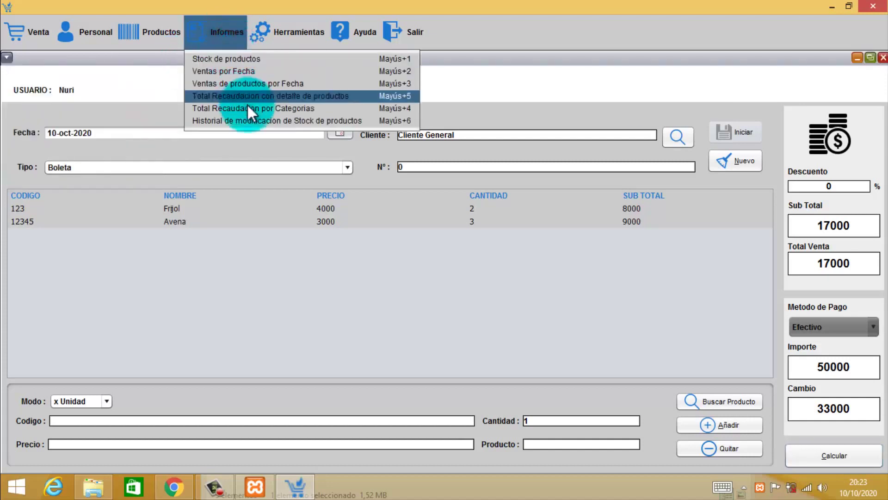
left_click(281, 95)
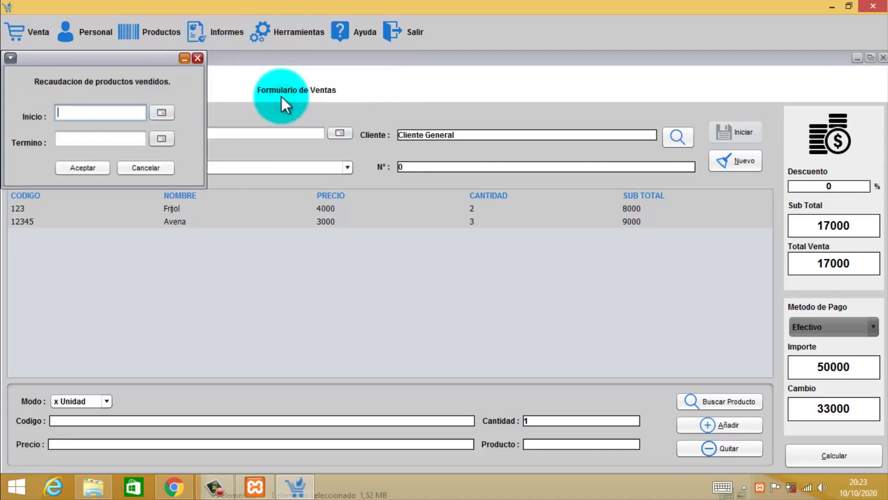
left_click(161, 112)
left_click(213, 187)
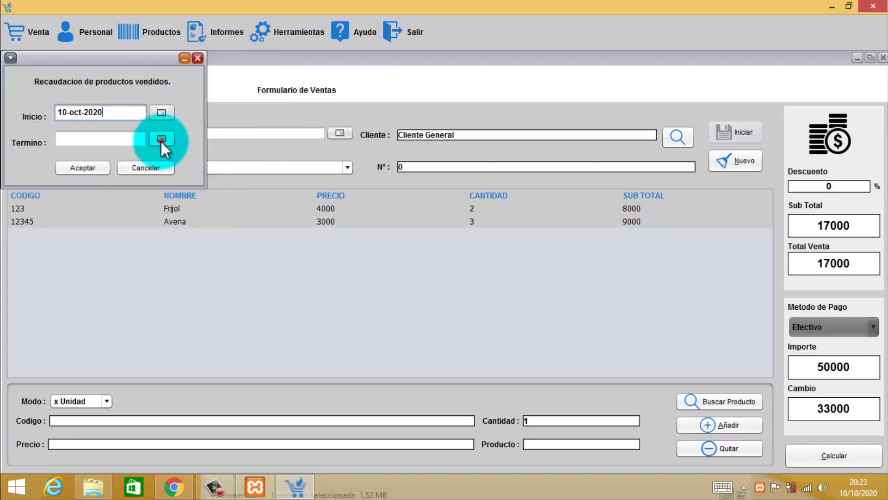
left_click(161, 139)
left_click(217, 213)
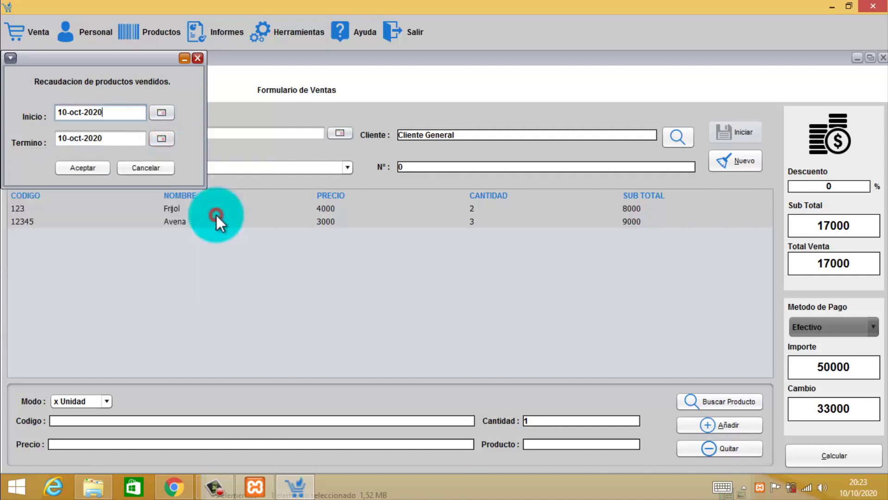
left_click(88, 169)
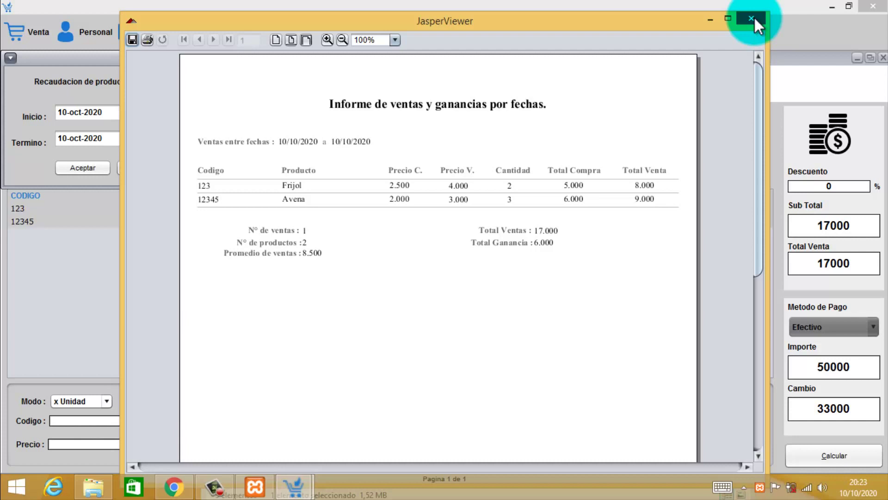
left_click(751, 19)
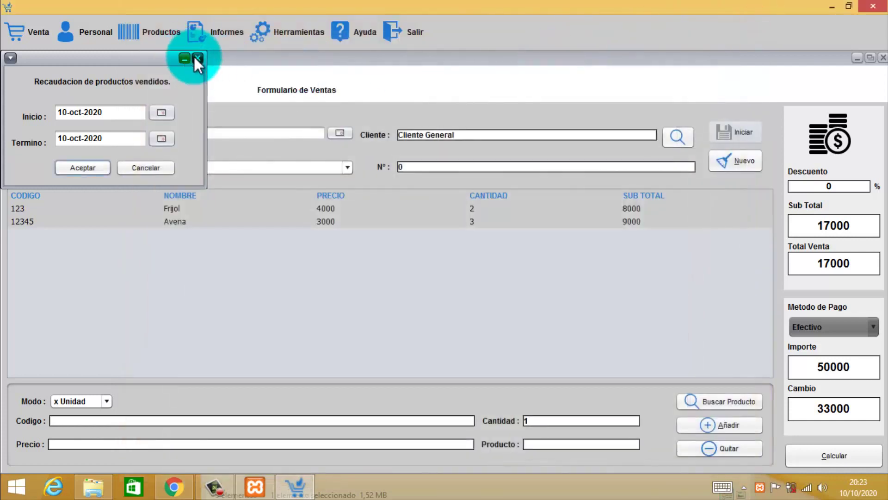
left_click(197, 59)
Run the revenue by category report for 10-oct-2020, view it, and close it.
left_click(224, 31)
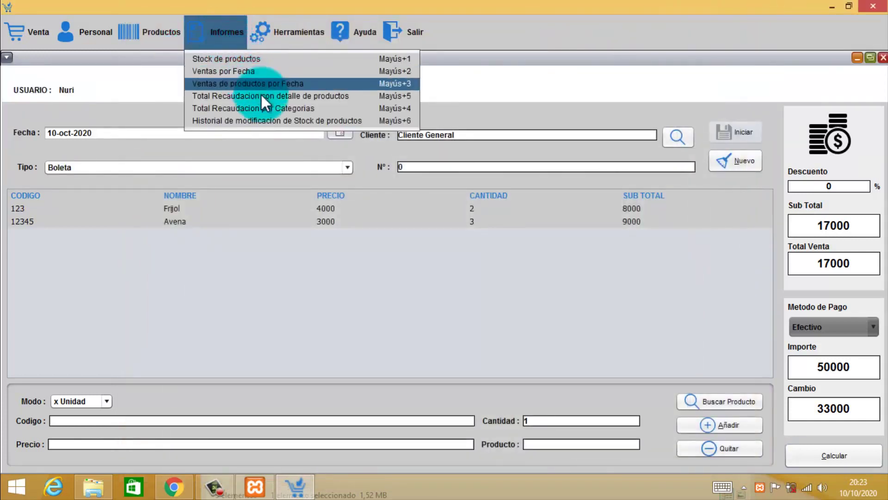
left_click(289, 108)
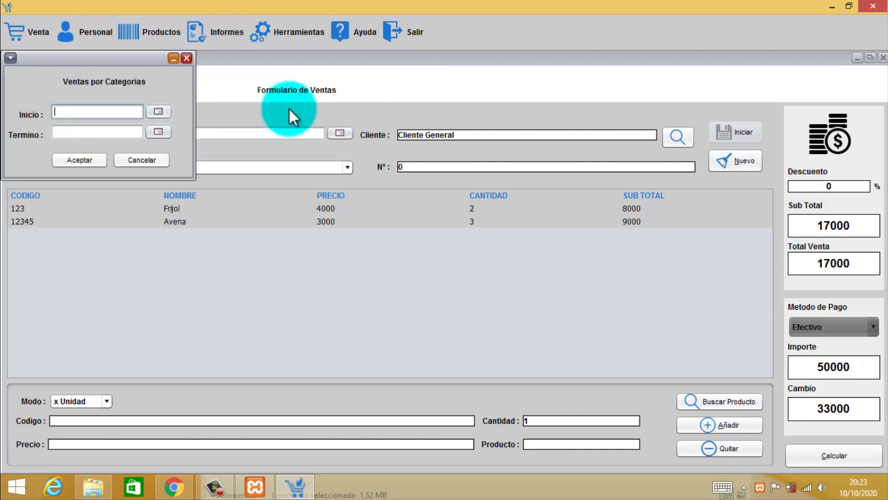
left_click(157, 111)
left_click(227, 188)
left_click(163, 134)
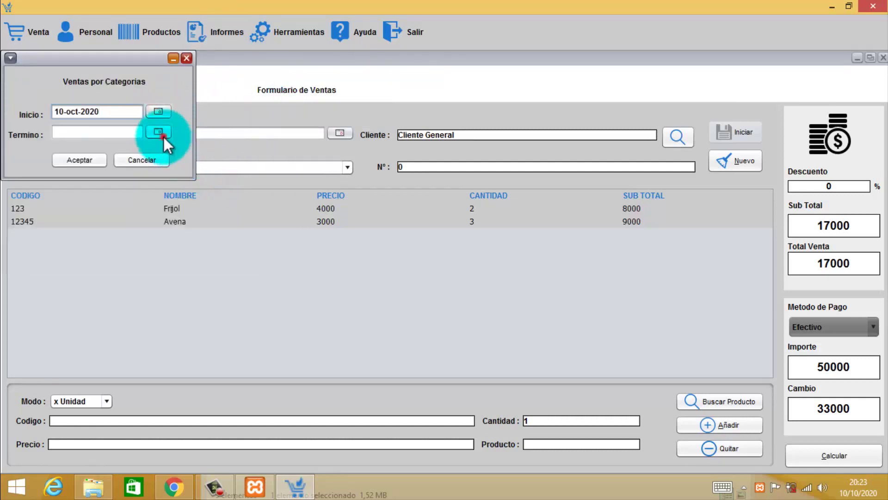
left_click(226, 201)
left_click(98, 159)
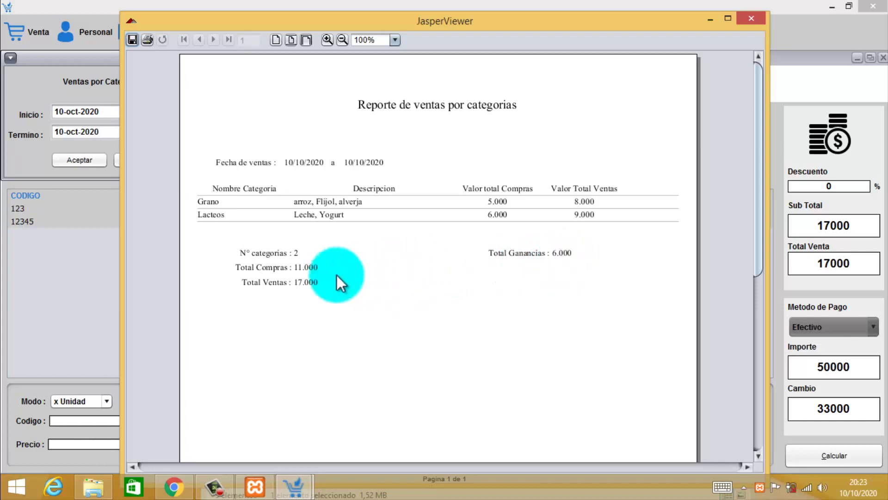
left_click(748, 19)
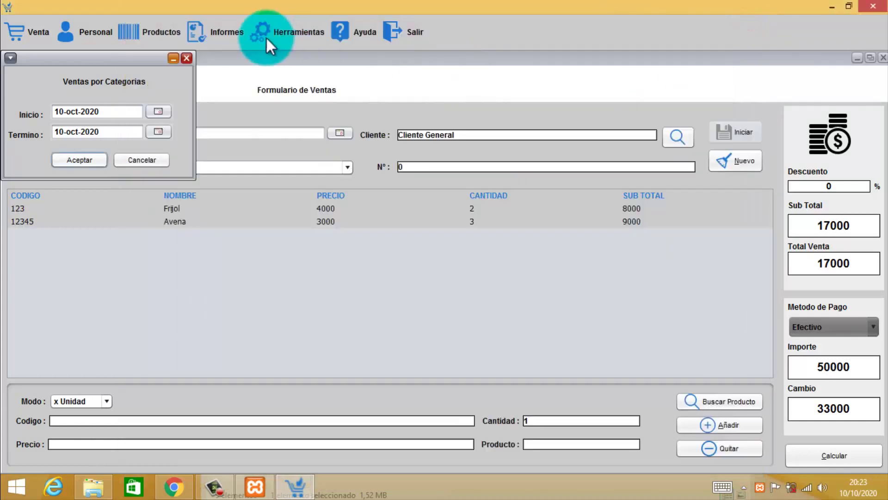
left_click(186, 58)
Run the stock modification history report, dismiss 'no pages', and close the empty viewer.
left_click(222, 35)
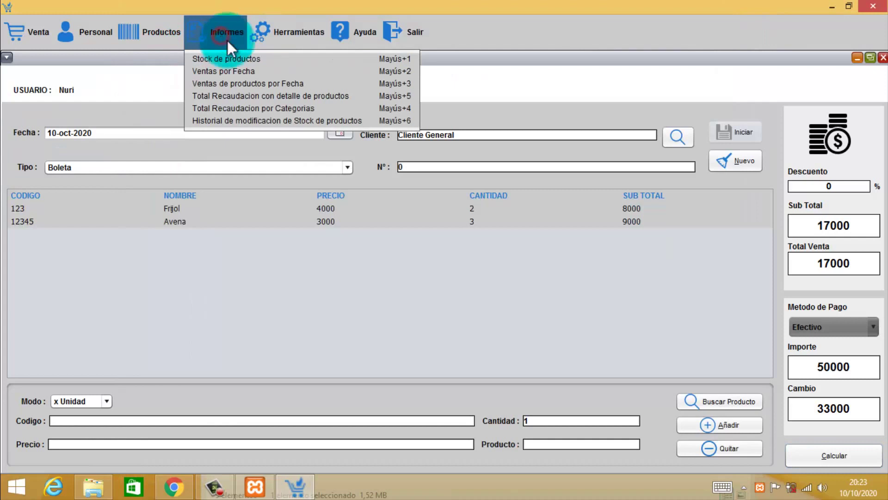
left_click(289, 120)
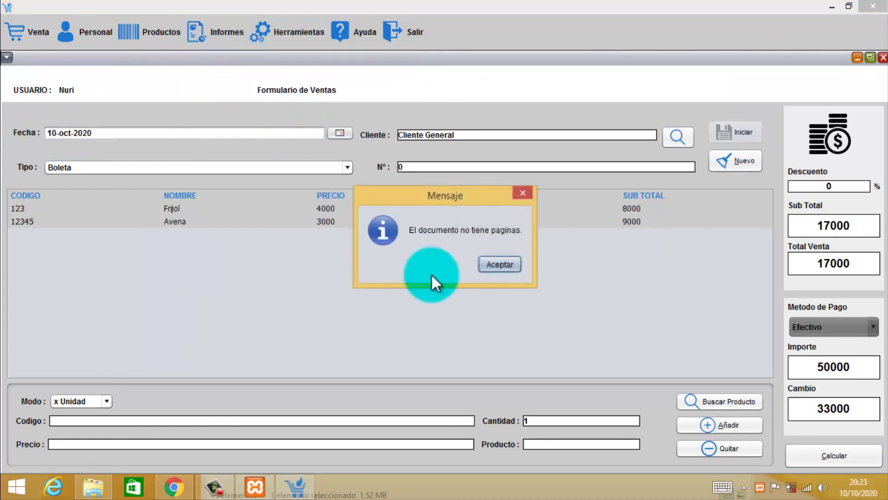
left_click(492, 262)
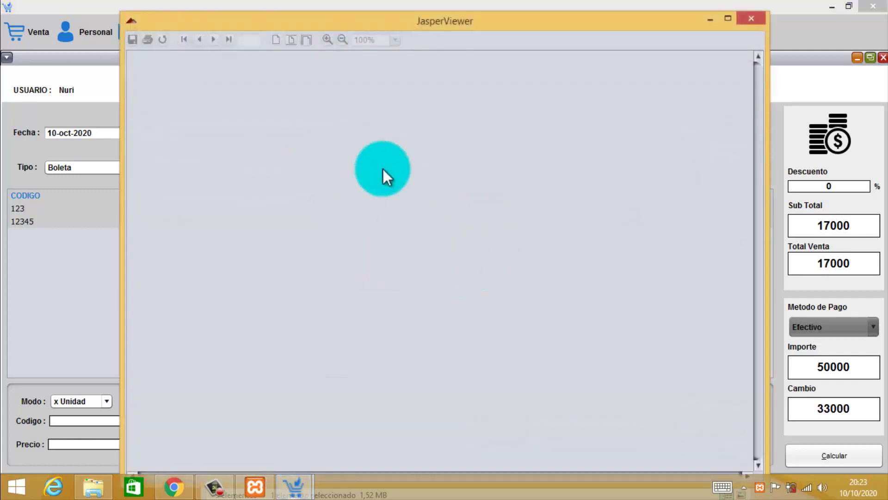
left_click(751, 20)
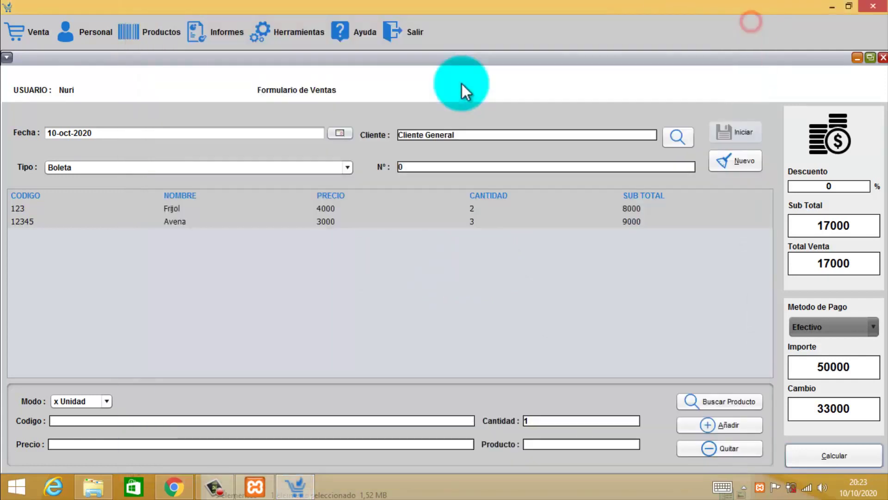
left_click(293, 33)
Load sale 1 (Cliente General, Boleta, 17000) from Herramientas de Venta and preview its receipt in JasperViewer.
mouse_move(223, 36)
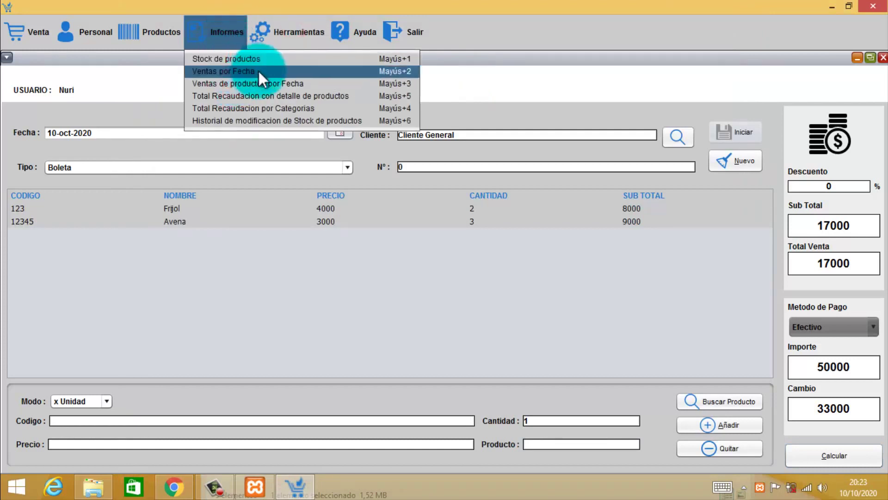
mouse_move(302, 36)
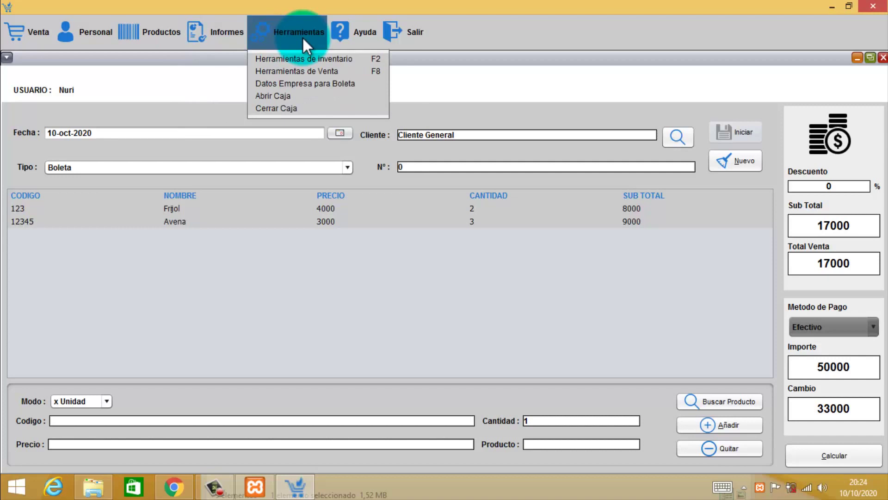
left_click(300, 71)
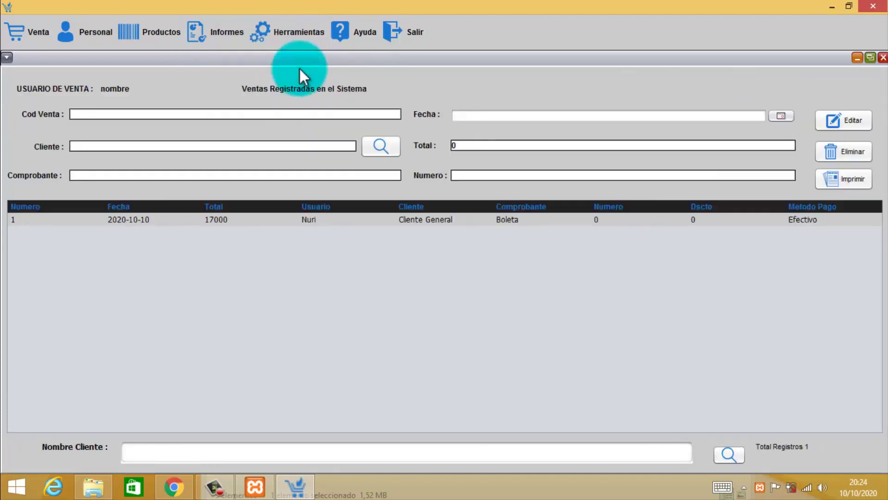
left_click(308, 220)
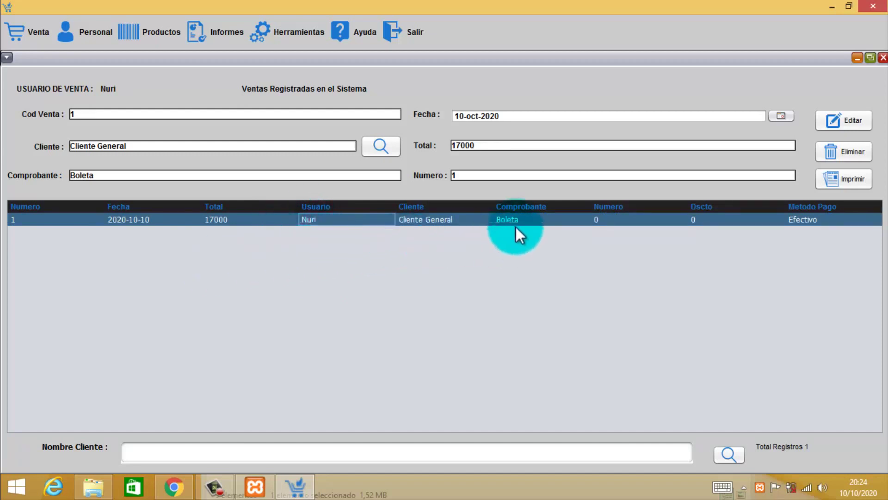
left_click(845, 181)
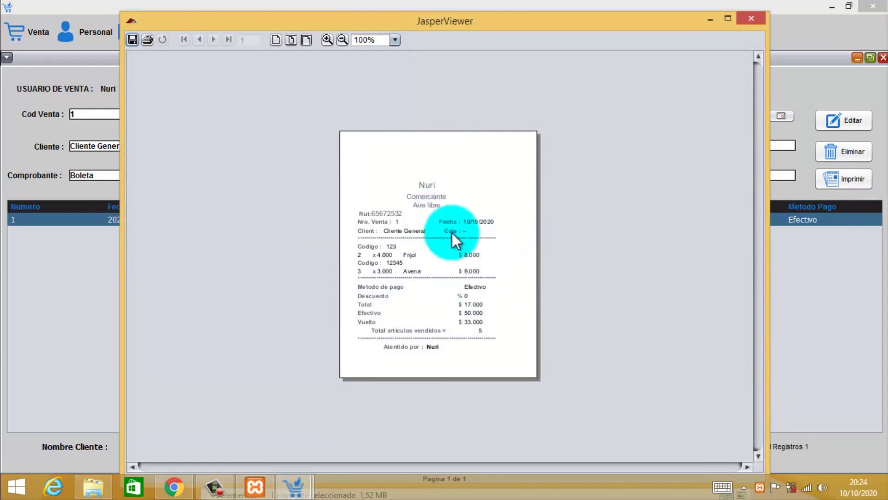
left_click(751, 18)
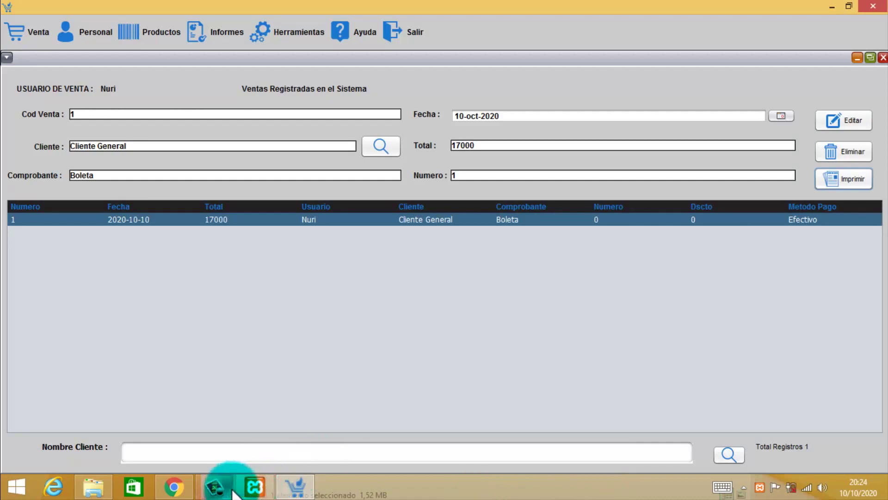
mouse_move(215, 486)
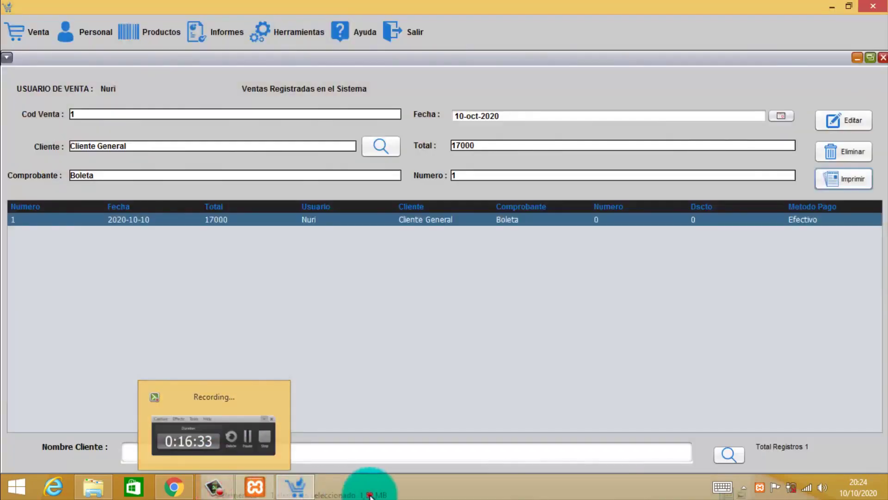
Open a File Explorer window and browse from Este equipo to the C:\xampp folder.
left_click(238, 477)
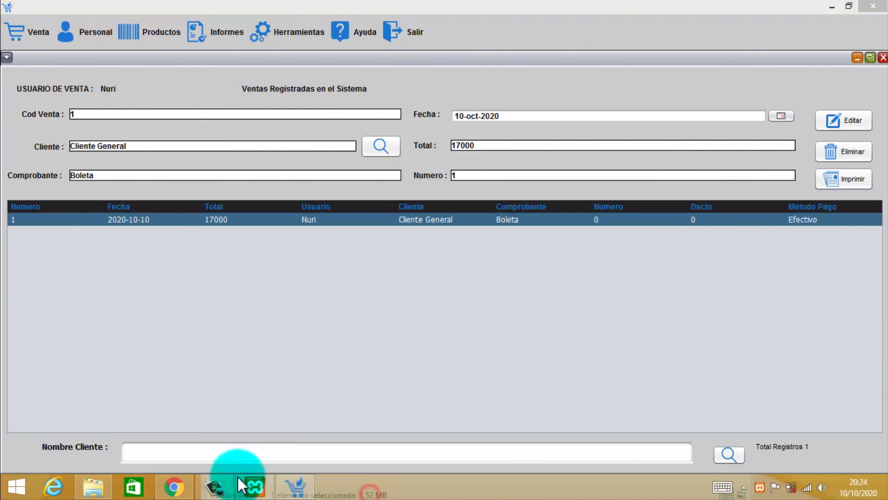
left_click(181, 485)
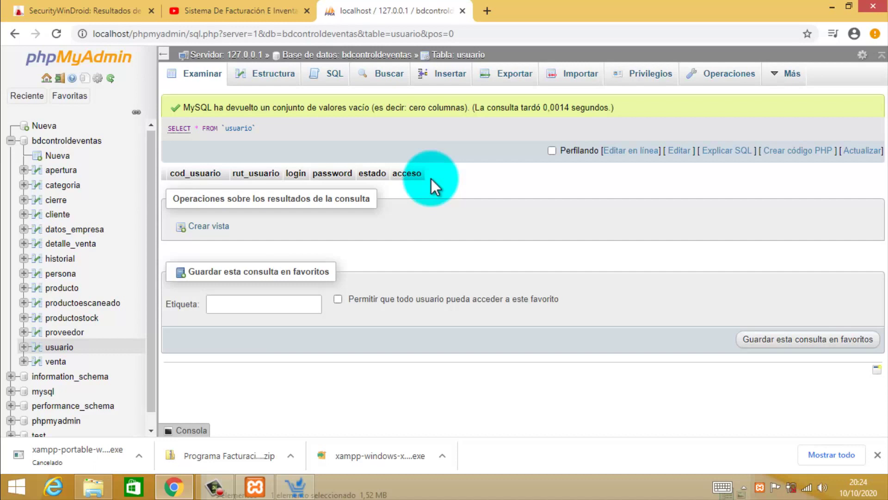
left_click(104, 489)
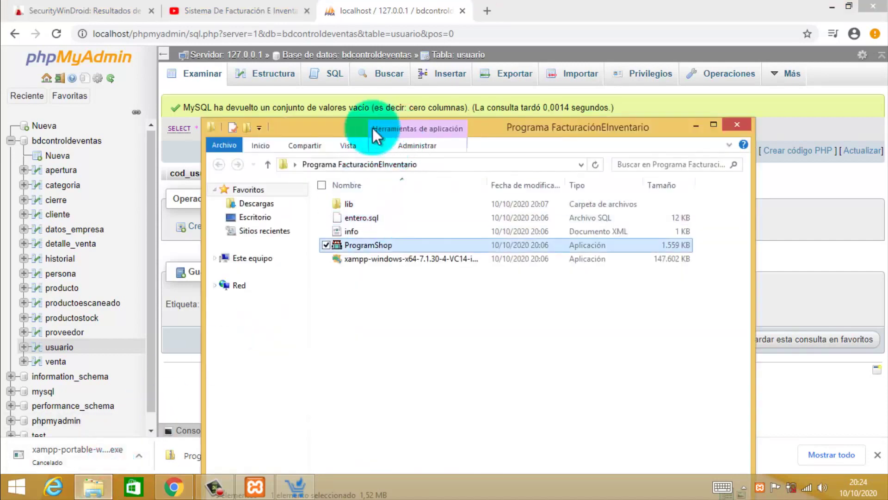
left_click_drag(410, 127, 582, 91)
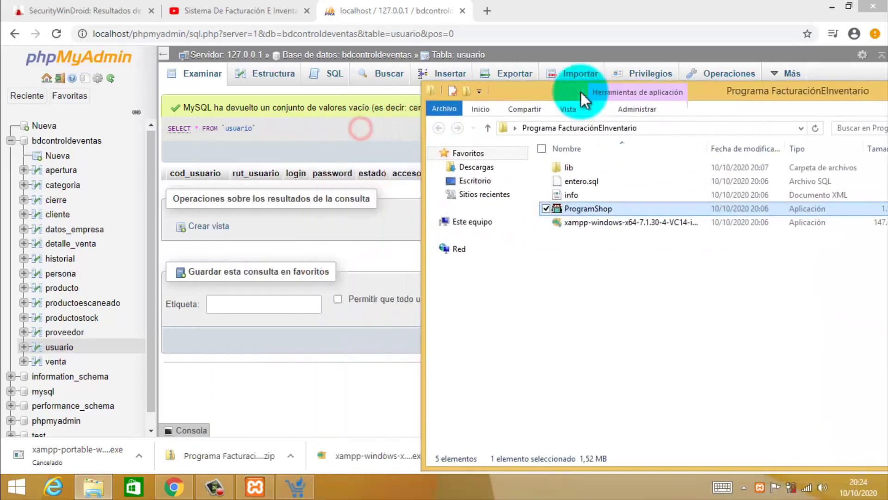
left_click(469, 223)
double_click(594, 299)
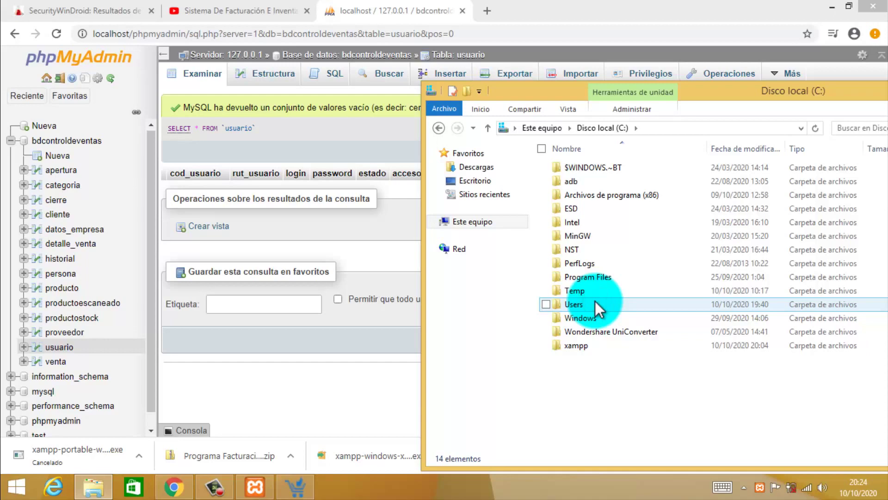
double_click(583, 343)
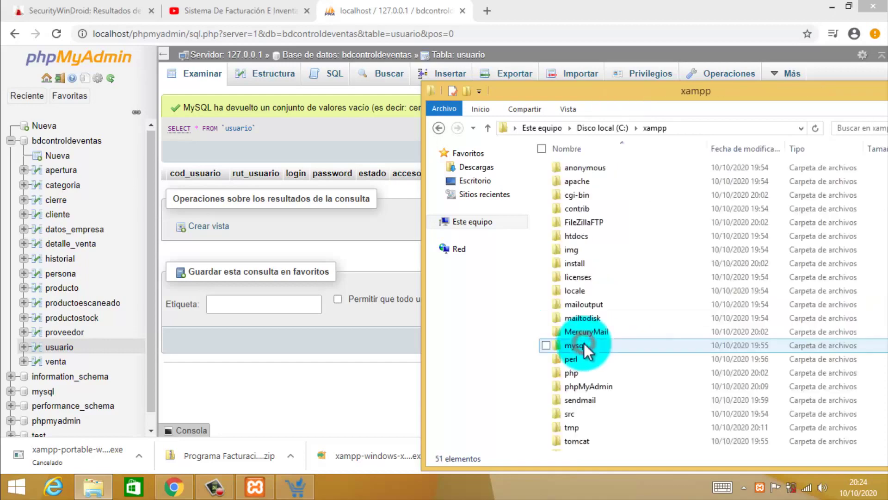
Open mysql\data\bdcontroldeventas and inspect table files such as datos_empresa.frm and categoria.ibd.
left_click_drag(654, 89, 528, 88)
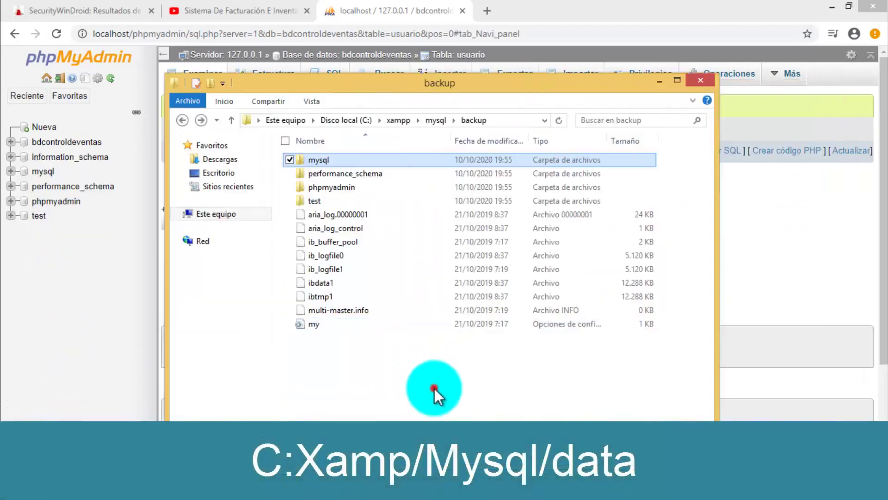
left_click(312, 101)
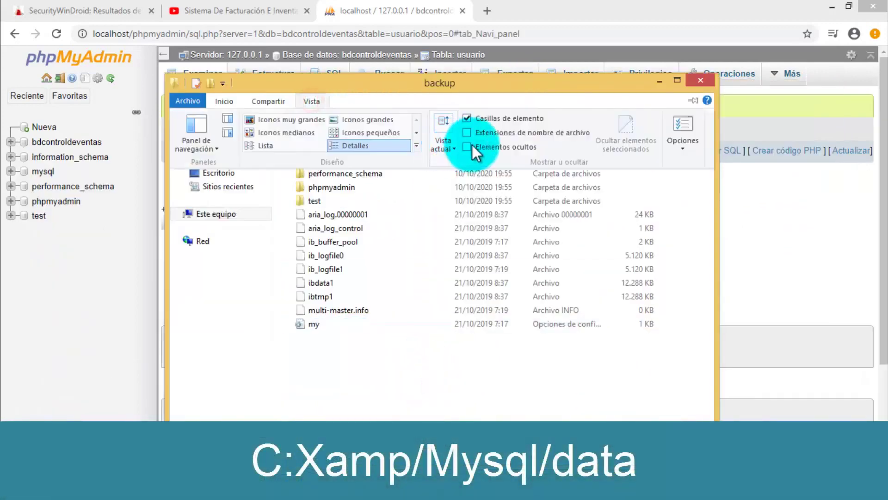
left_click(468, 147)
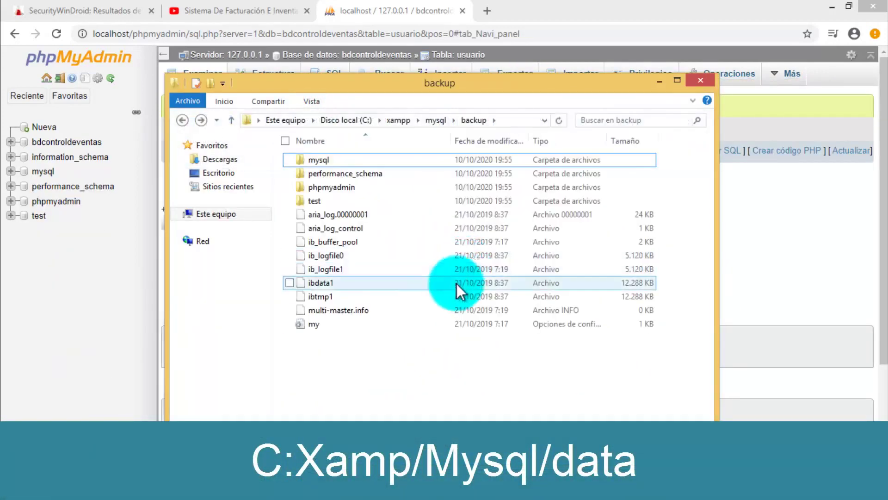
left_click(183, 120)
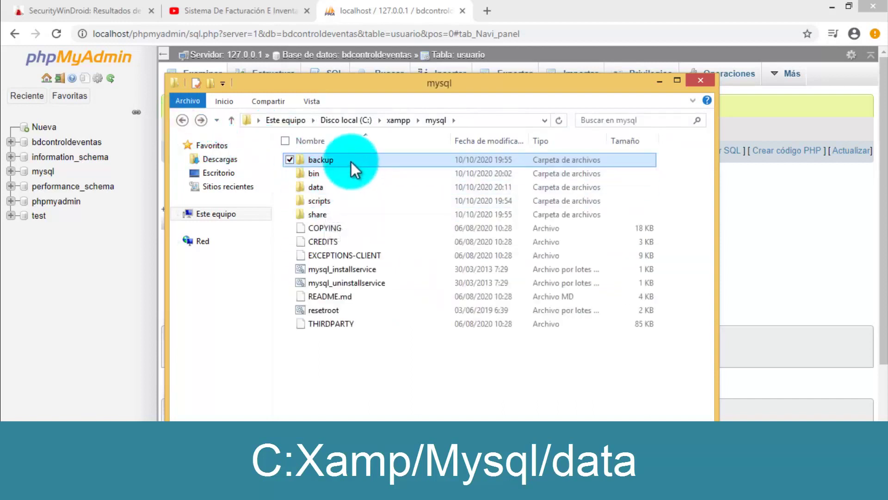
double_click(346, 187)
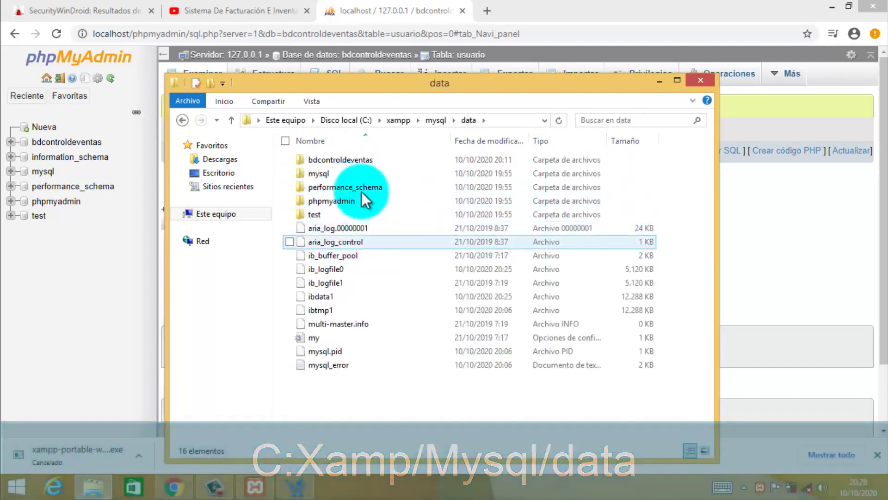
left_click(331, 161)
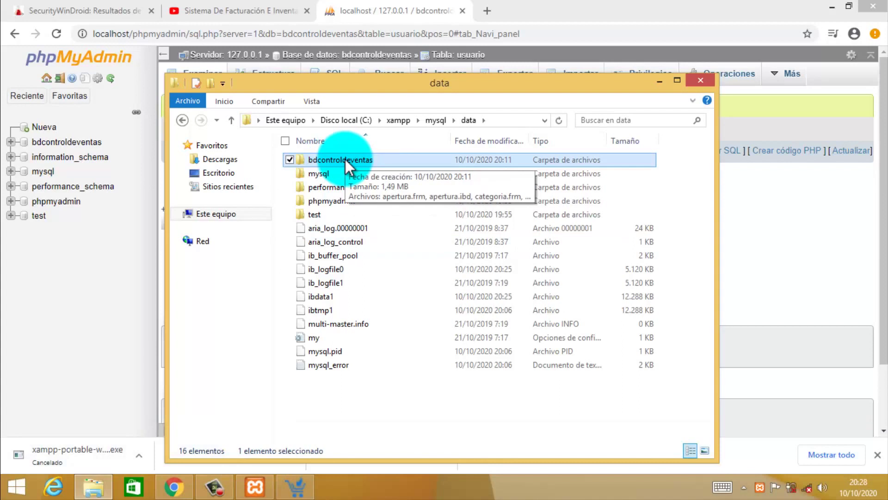
double_click(349, 162)
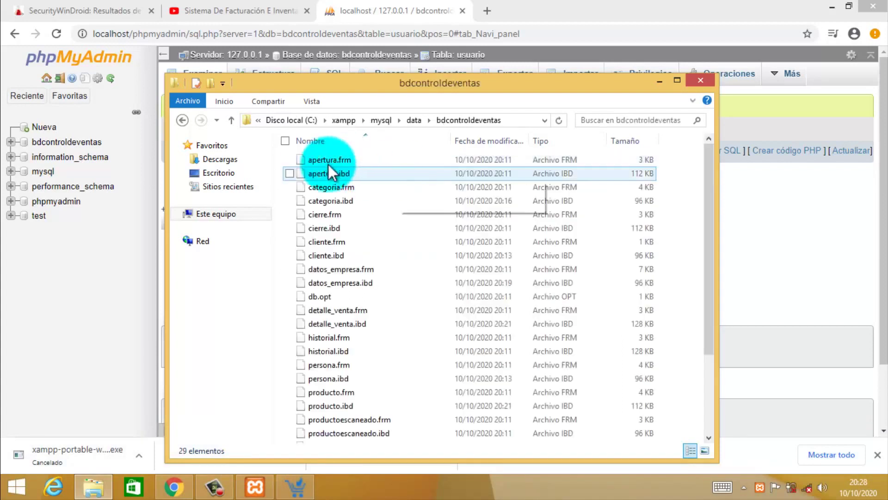
left_click(362, 271)
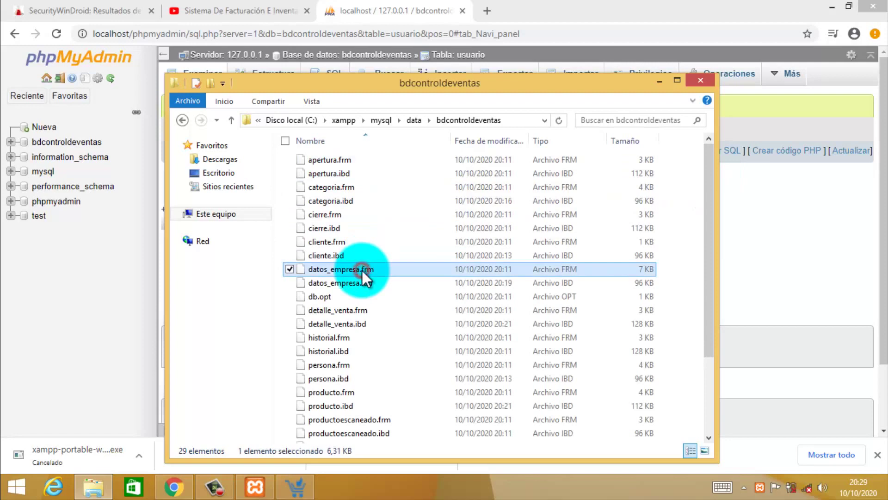
left_click(314, 201)
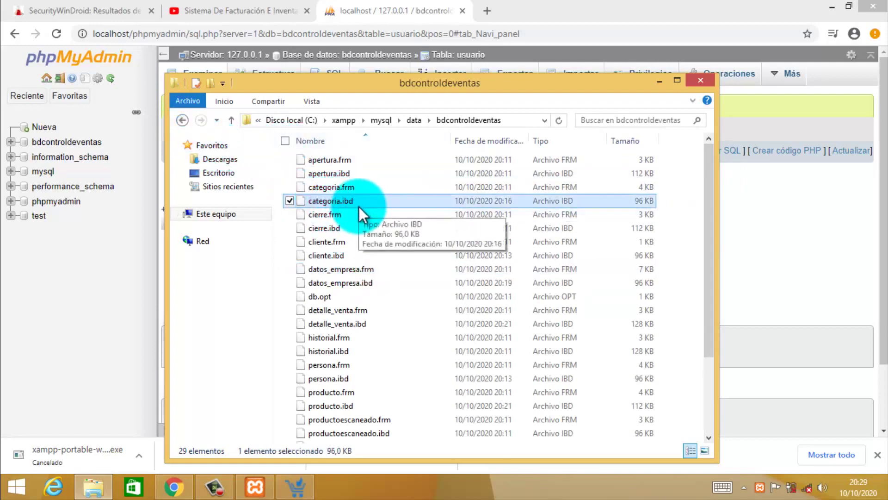
Return to the data folder, show its full path, and minimize Explorer.
left_click(182, 120)
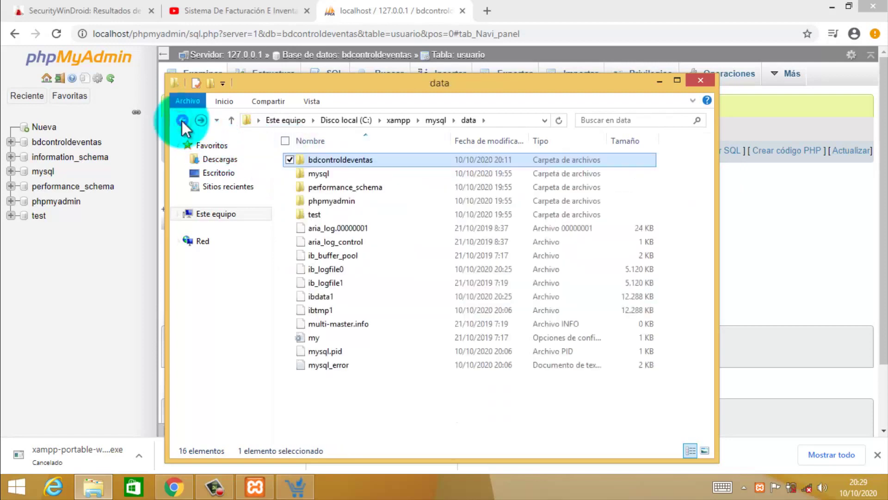
left_click(497, 121)
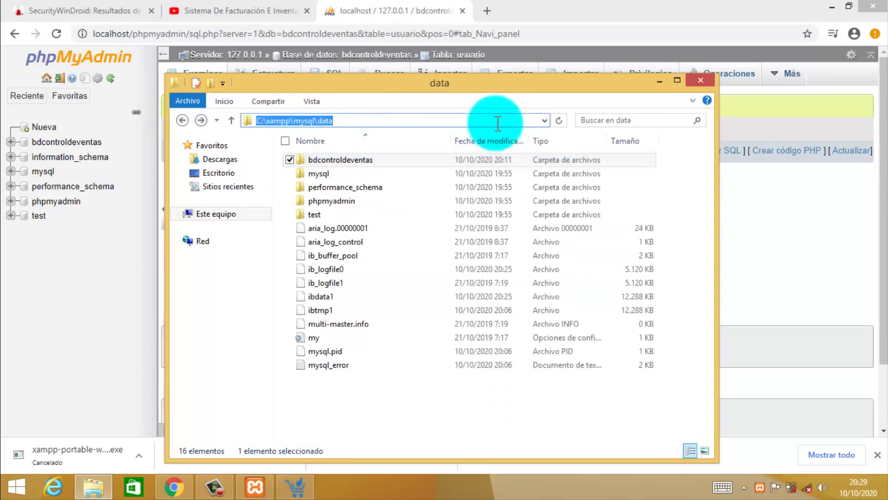
left_click(660, 79)
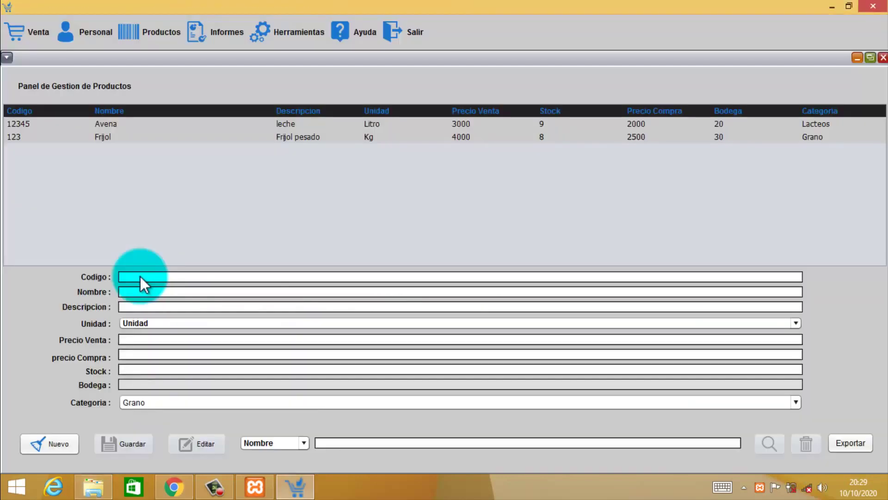